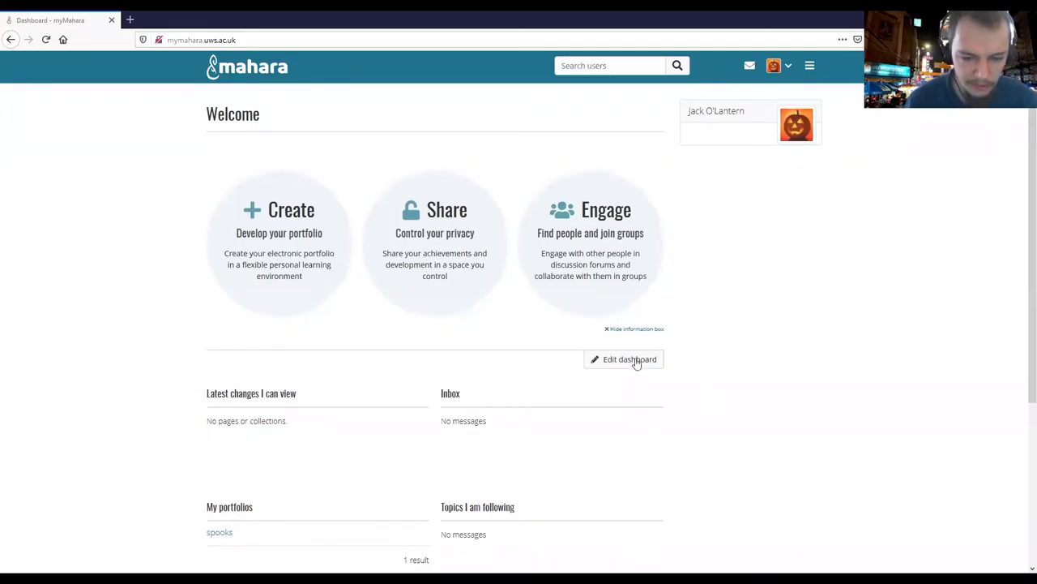
# Go through the navigation menu's Create section to the Pages and collections list showing spooks.
pyautogui.scroll(-5, 652, 401)
pyautogui.scroll(5, 646, 387)
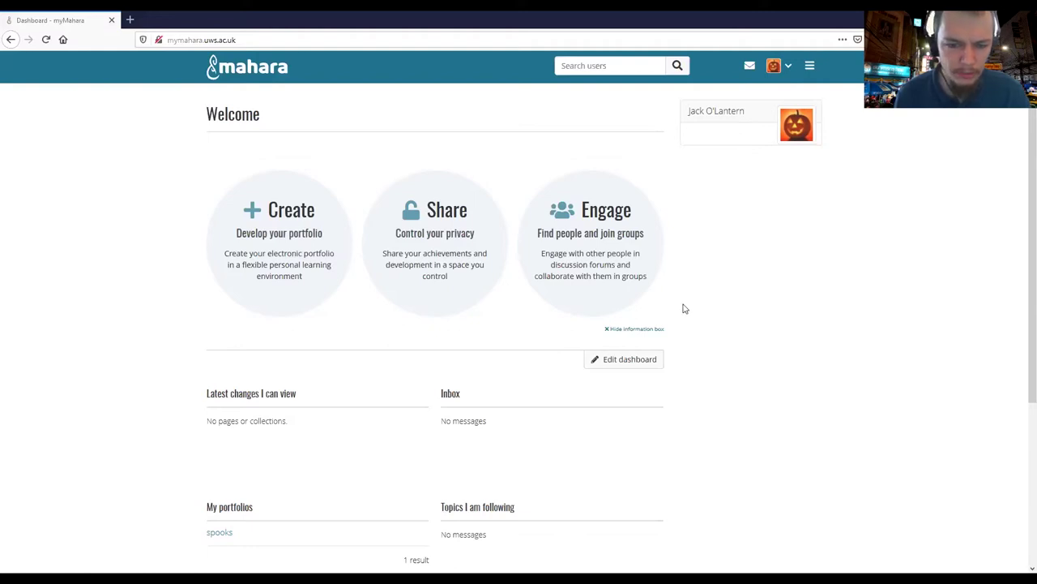
pyautogui.scroll(-1, 684, 313)
pyautogui.scroll(-3, 683, 313)
pyautogui.scroll(5, 683, 313)
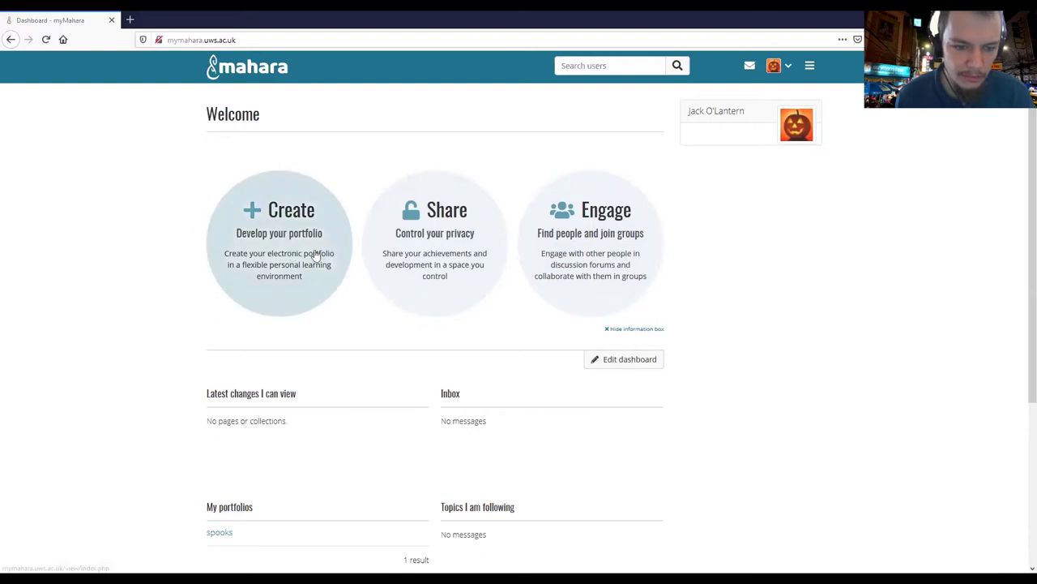
pyautogui.click(810, 65)
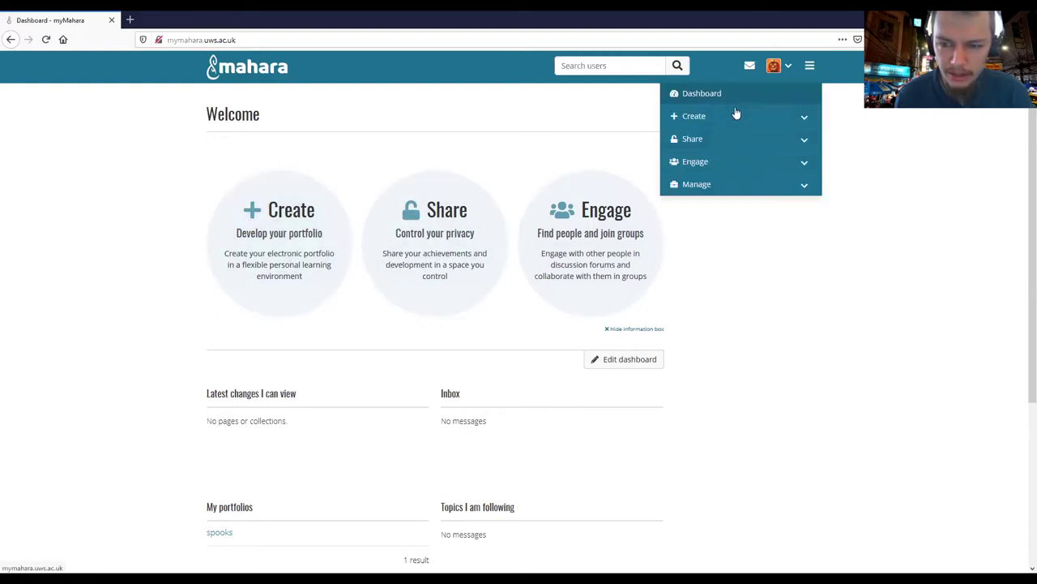
pyautogui.click(677, 264)
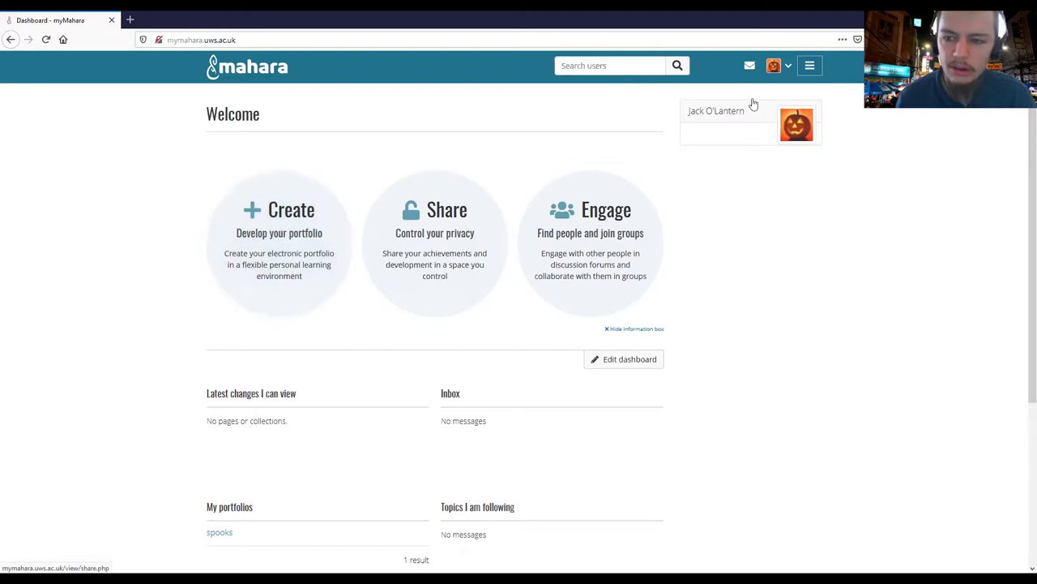
pyautogui.click(807, 68)
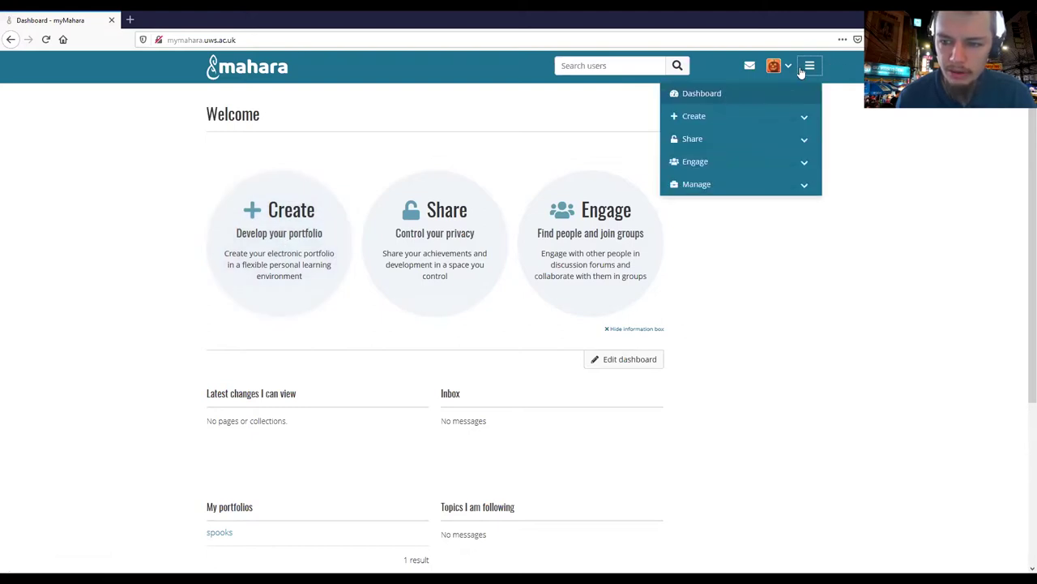
pyautogui.click(761, 119)
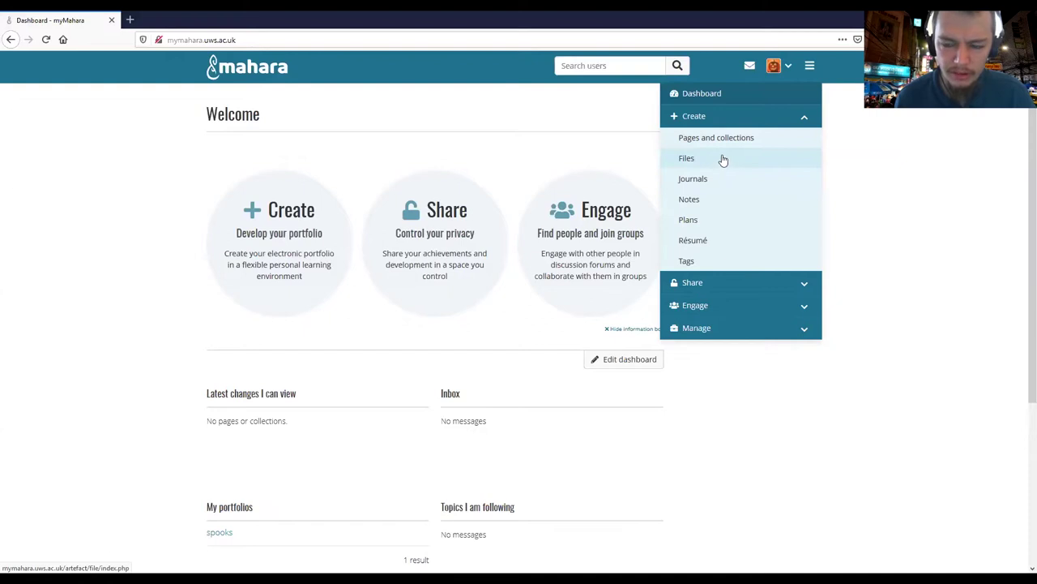
pyautogui.click(717, 146)
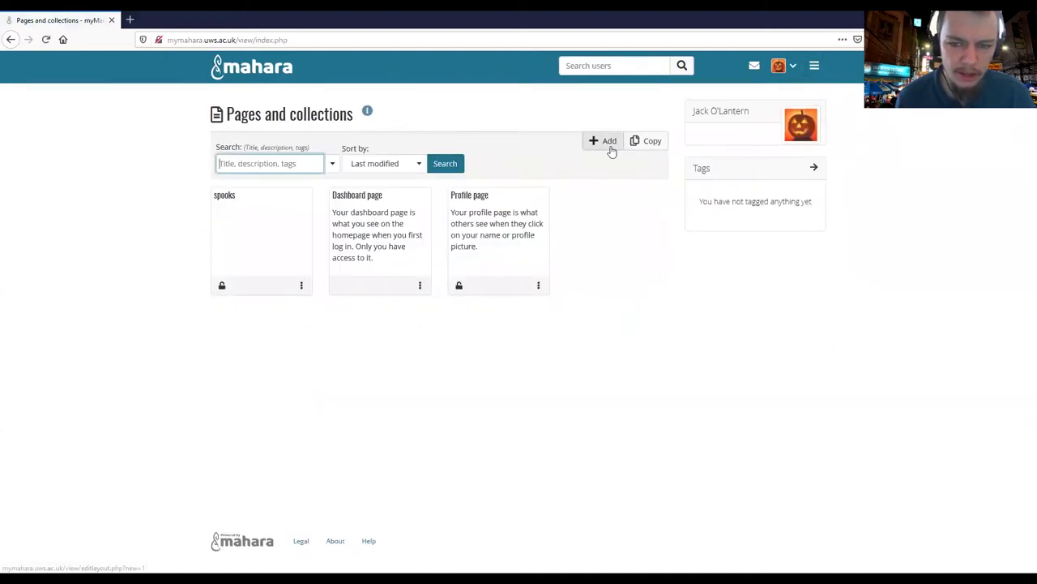
# Create a collection named 'Spooky STuff' described as 'Scary goings on' and continue to its pages.
pyautogui.click(611, 146)
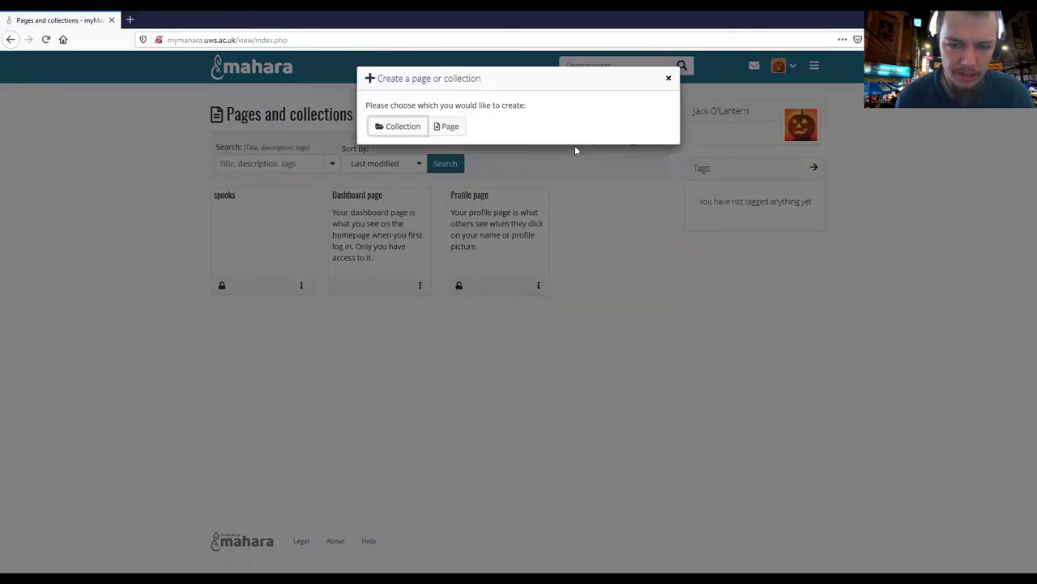
pyautogui.click(420, 134)
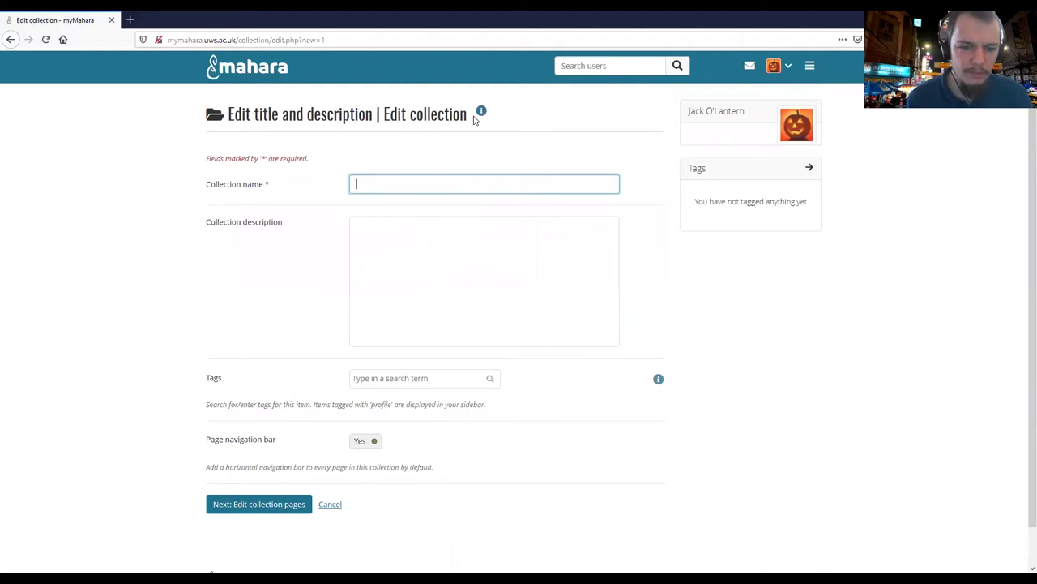
pyautogui.write('Spooky')
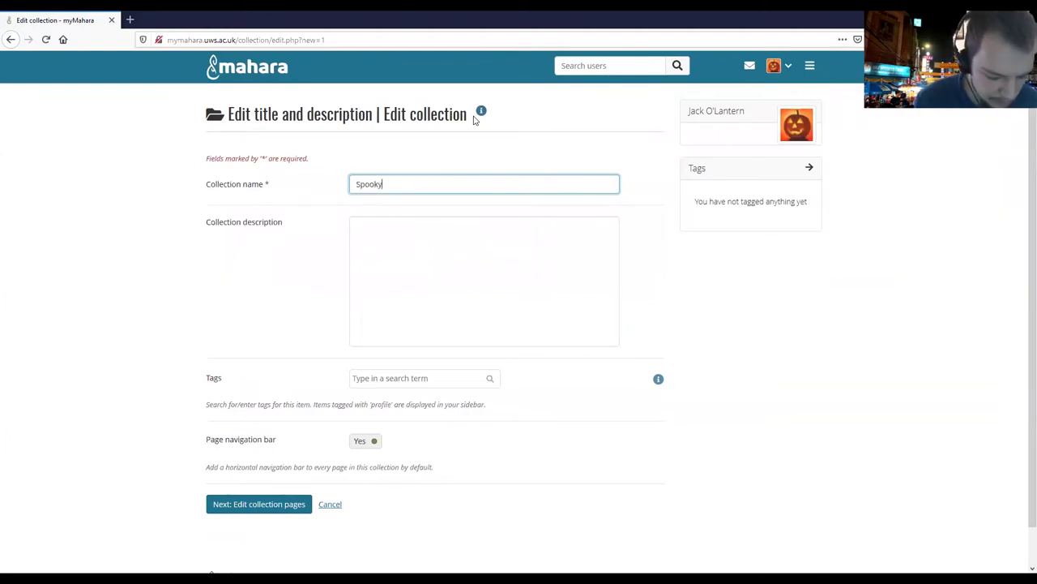
pyautogui.write(' STuff')
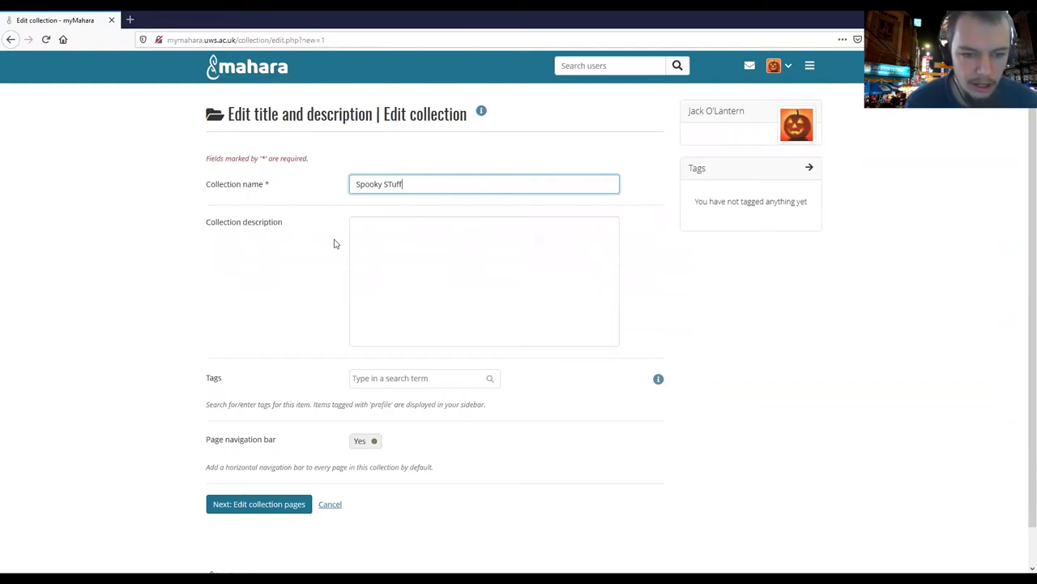
pyautogui.click(393, 231)
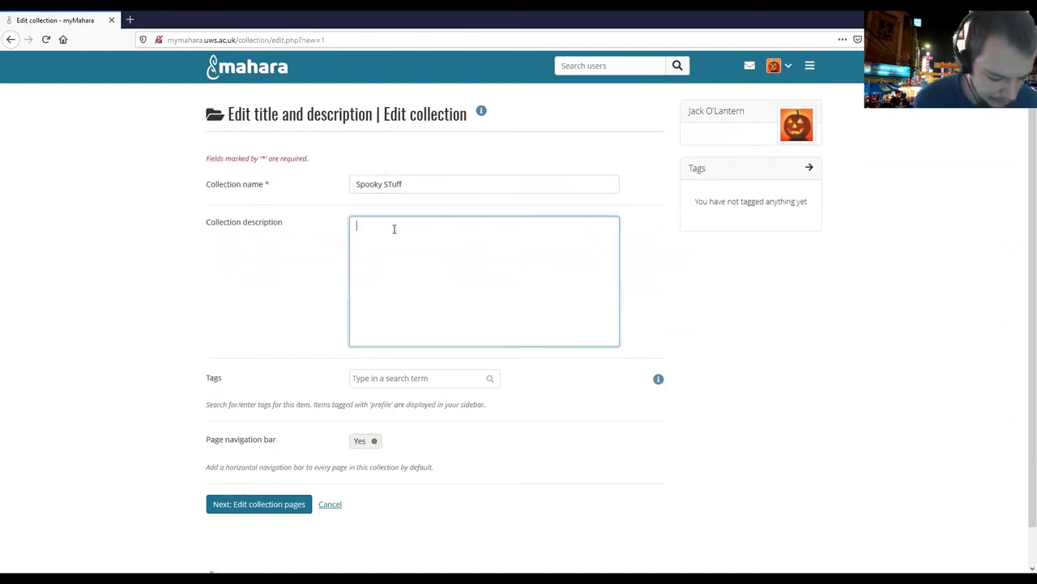
pyautogui.write('Scary goings on')
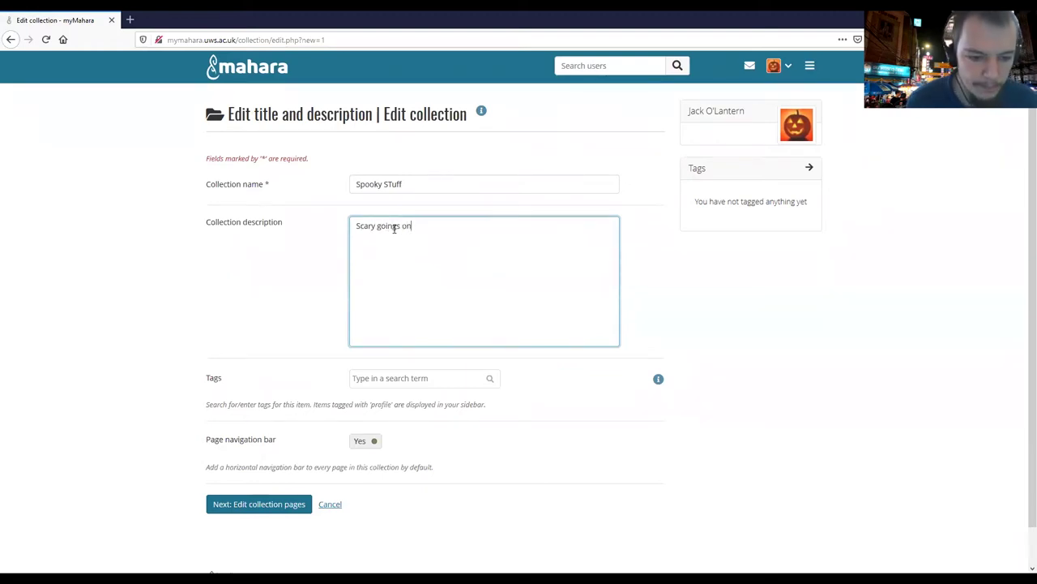
pyautogui.scroll(-1, 428, 322)
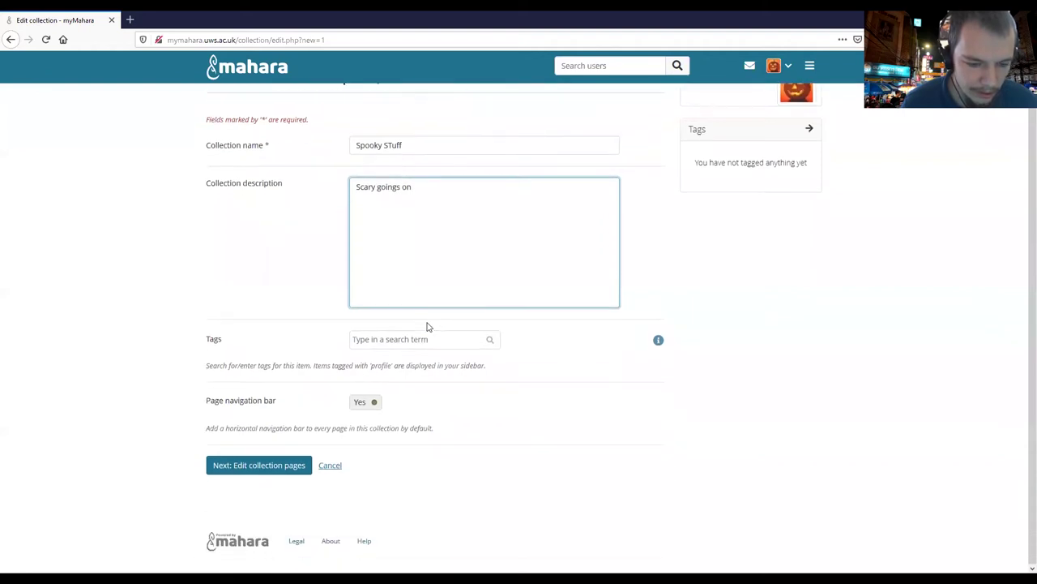
pyautogui.click(298, 466)
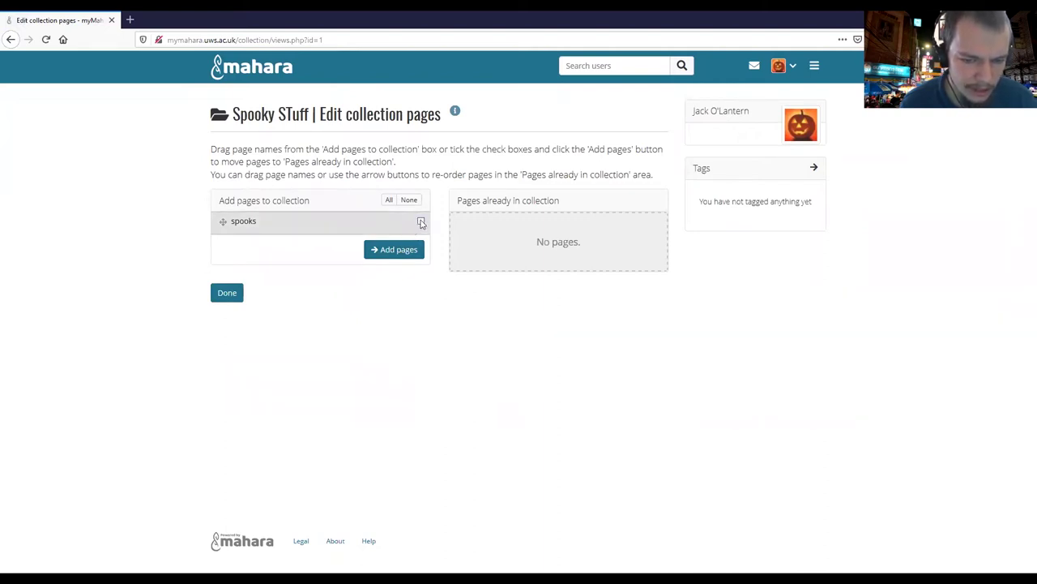
# Add the spooks page to the Spooky STuff collection and finish editing its pages.
pyautogui.click(421, 222)
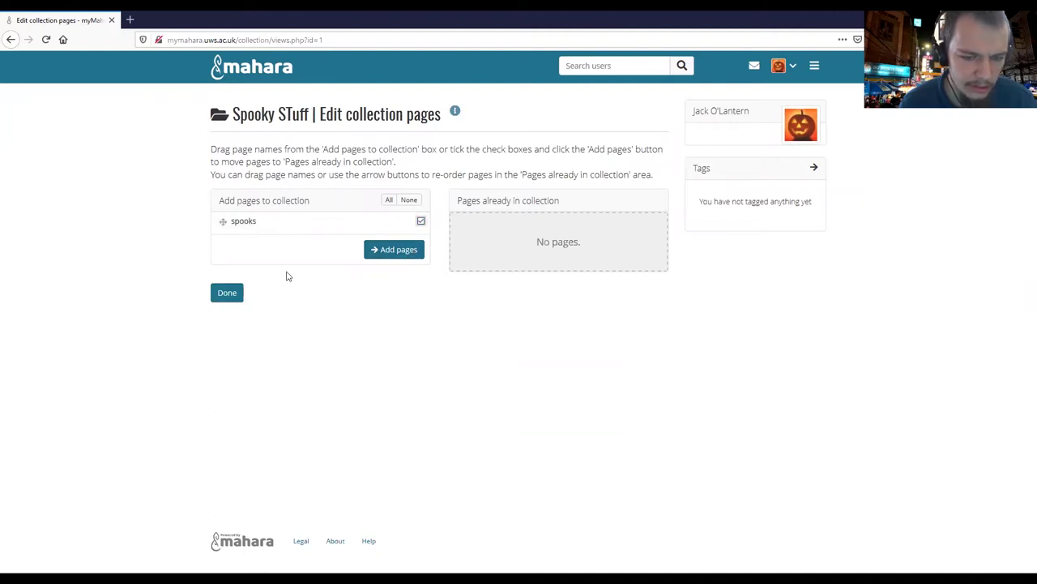
pyautogui.click(387, 252)
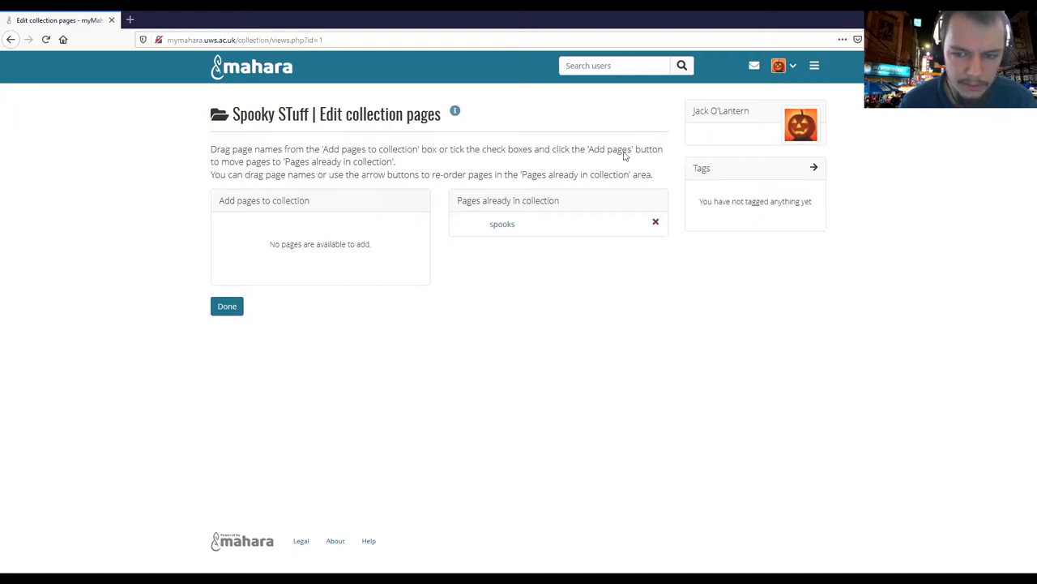
pyautogui.click(813, 67)
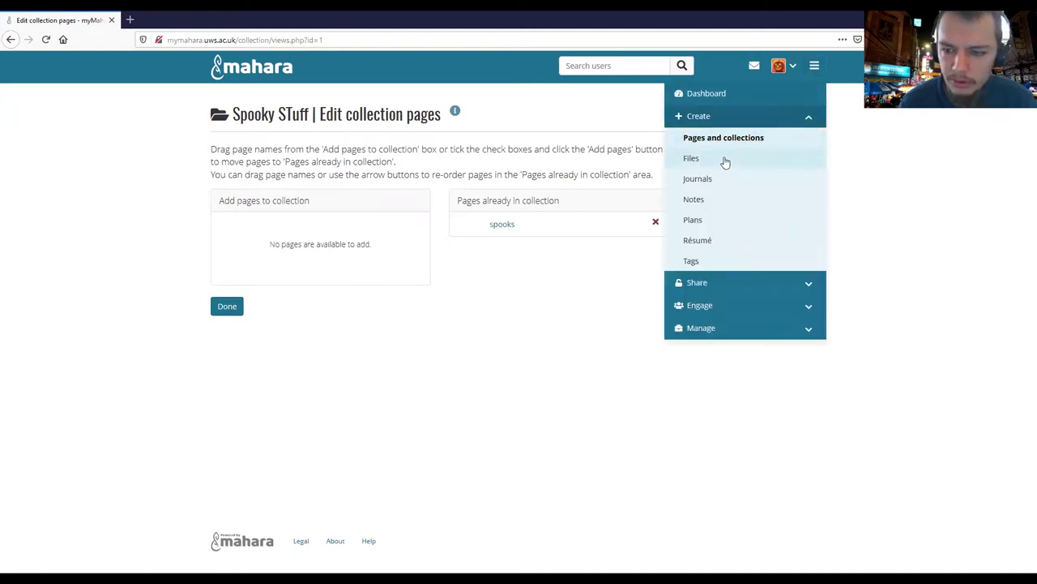
pyautogui.click(813, 68)
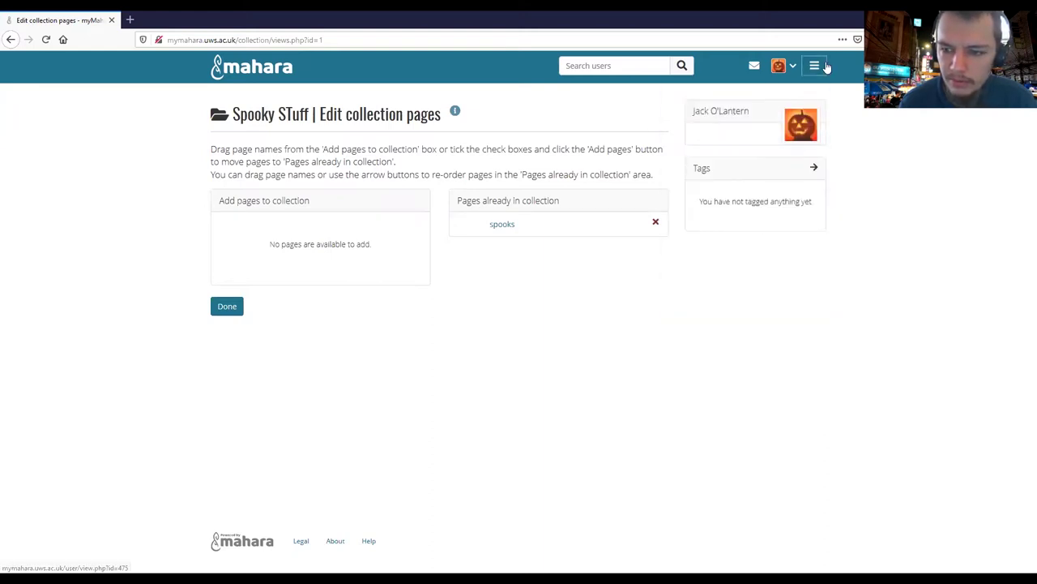
pyautogui.click(240, 306)
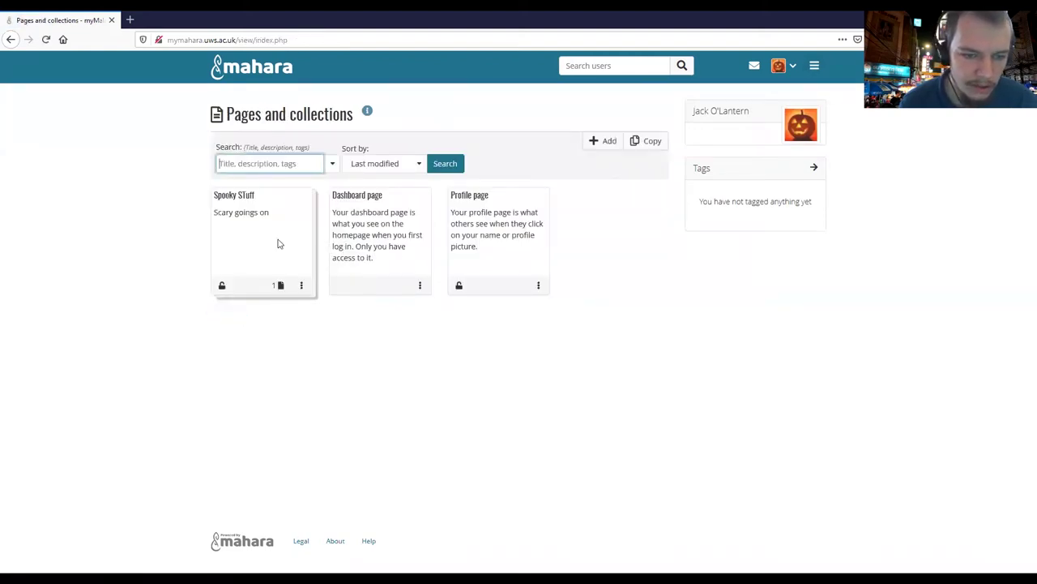
# Review the Spooky STuff collection, then return to the Pages and collections list.
pyautogui.click(279, 241)
pyautogui.click(245, 198)
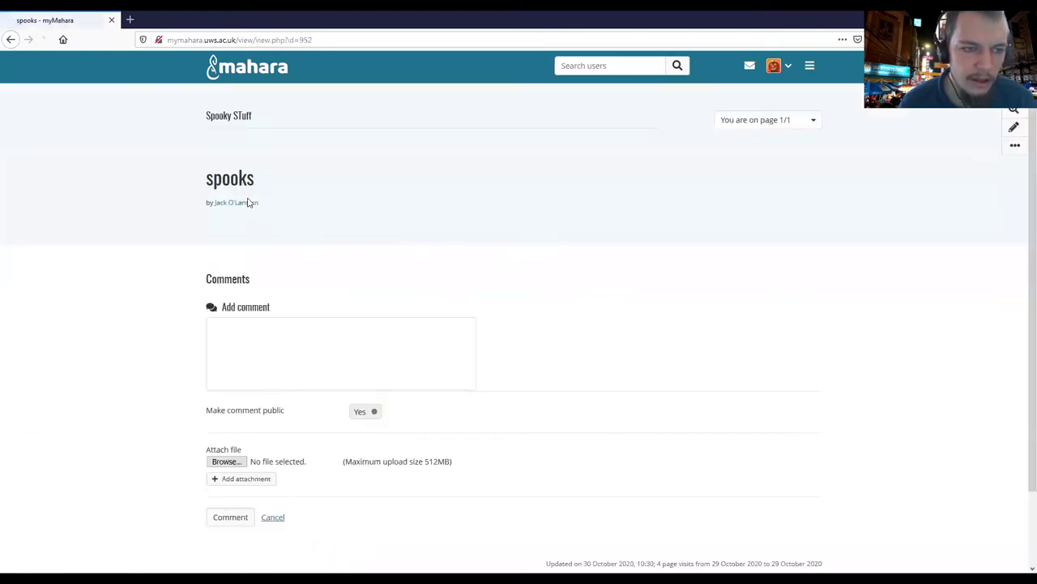
pyautogui.scroll(-3, 331, 238)
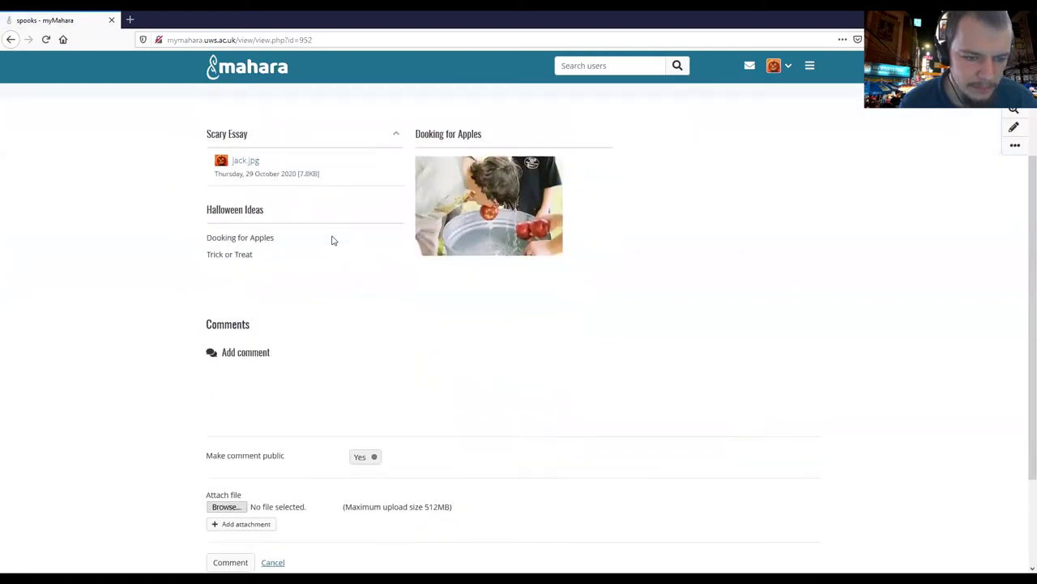
pyautogui.scroll(-2, 332, 238)
pyautogui.scroll(3, 331, 237)
pyautogui.scroll(1, 332, 237)
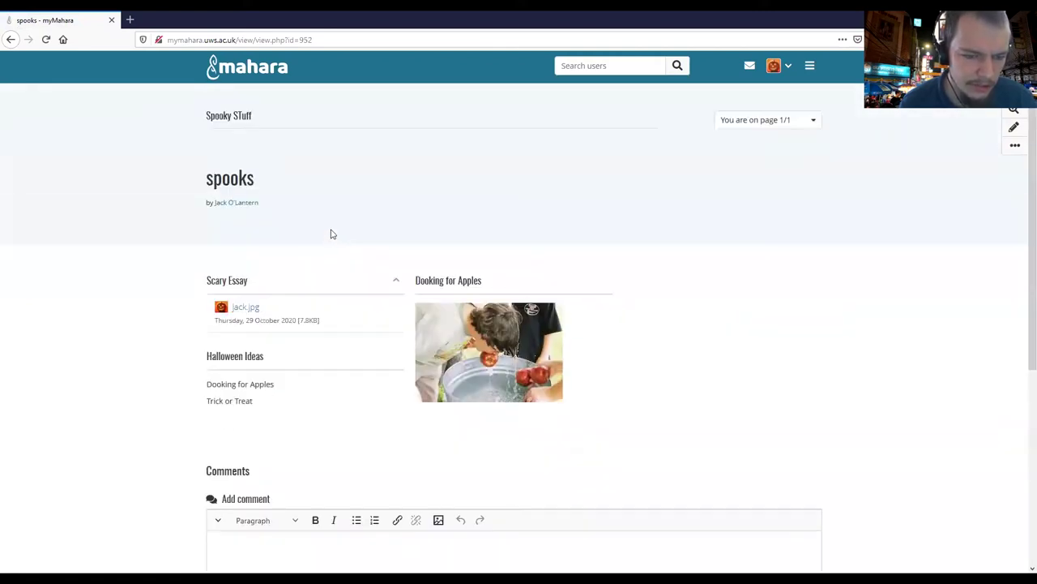
pyautogui.click(8, 39)
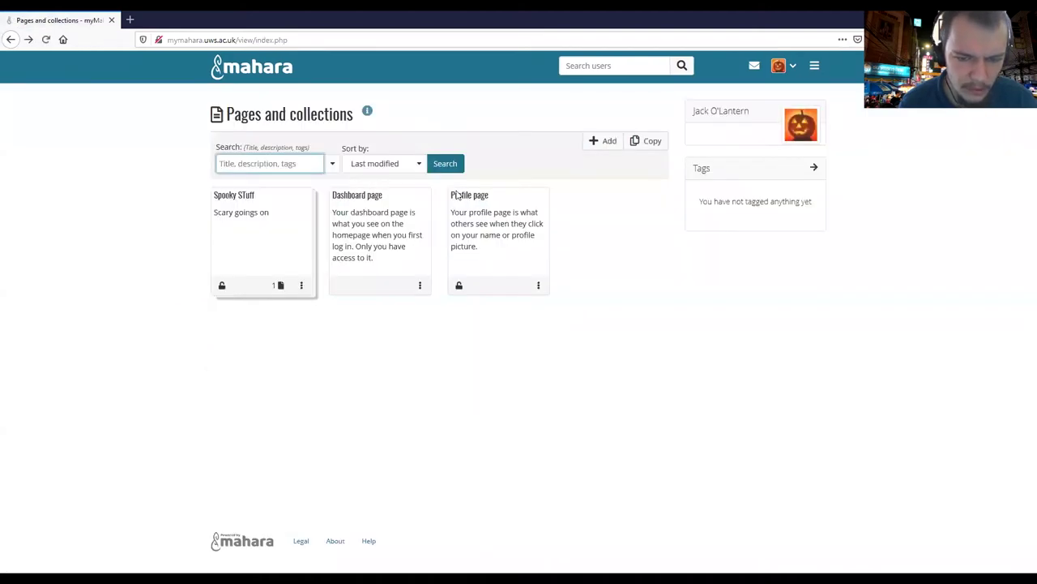
# Start a new page titled 'Spooky Stuff 2' with the description 'More spooks'.
pyautogui.click(606, 143)
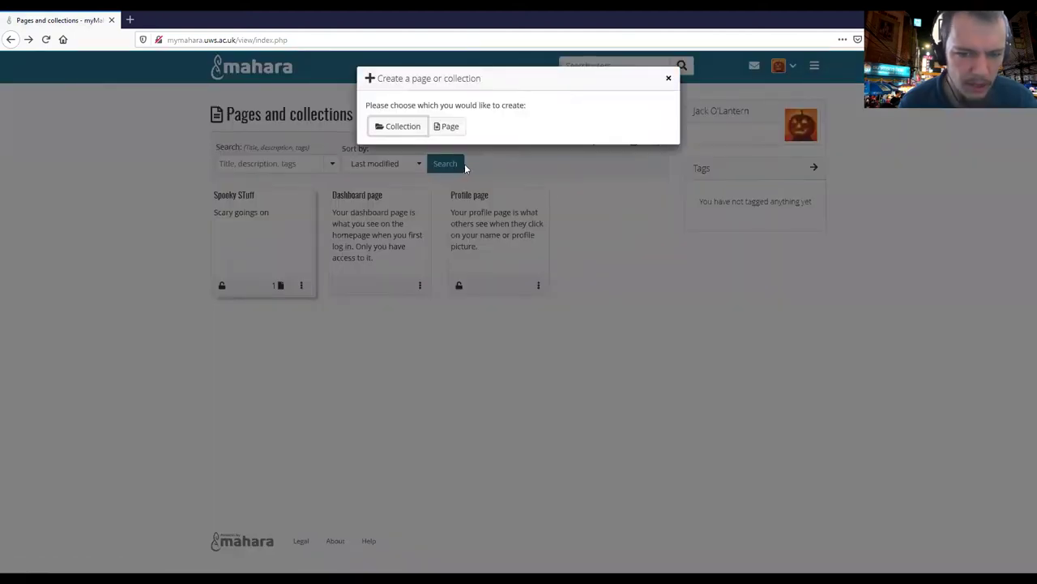
pyautogui.click(448, 127)
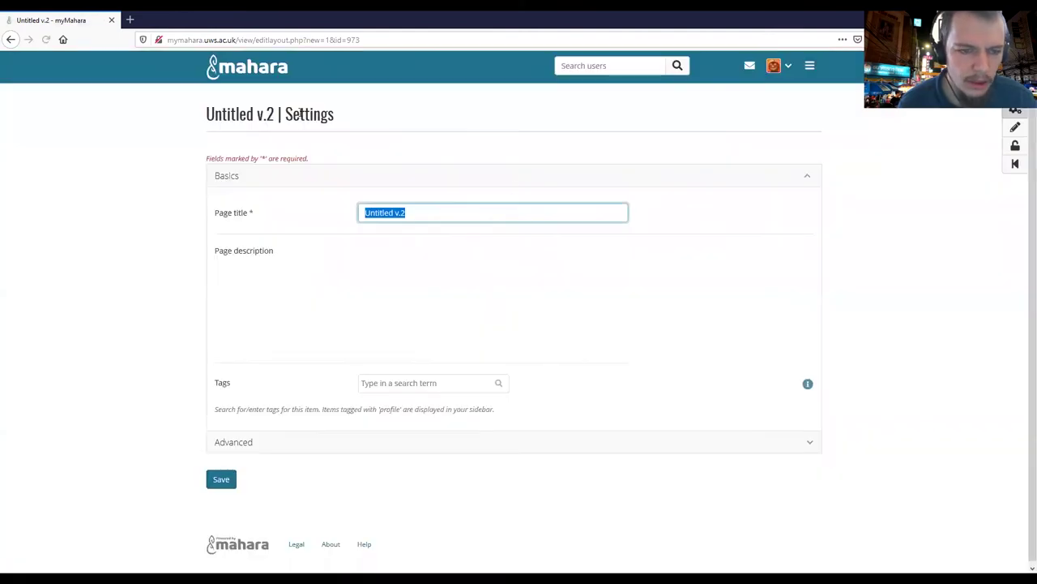
pyautogui.write('S')
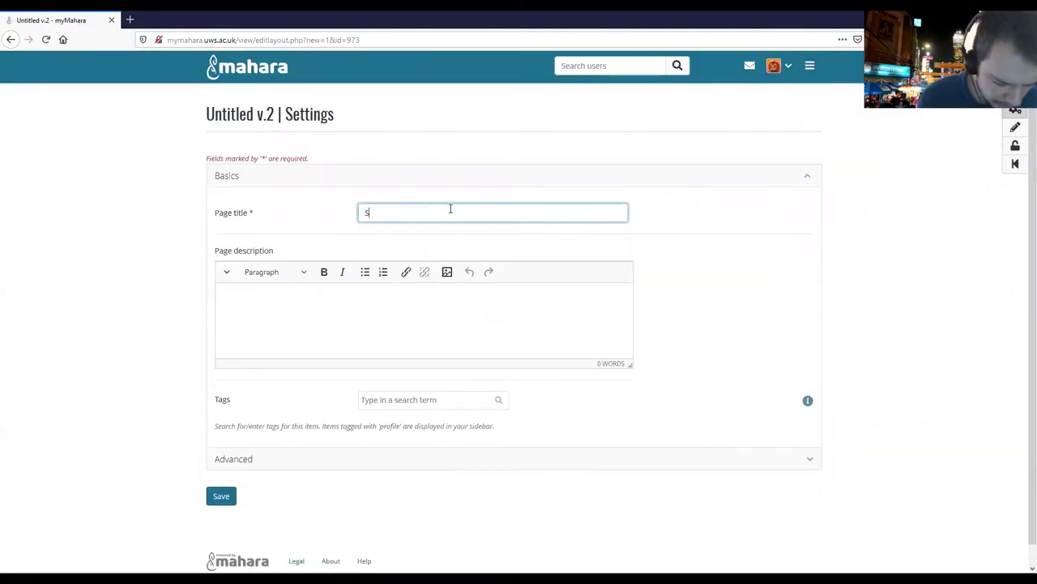
pyautogui.write('pooky Stuff 2')
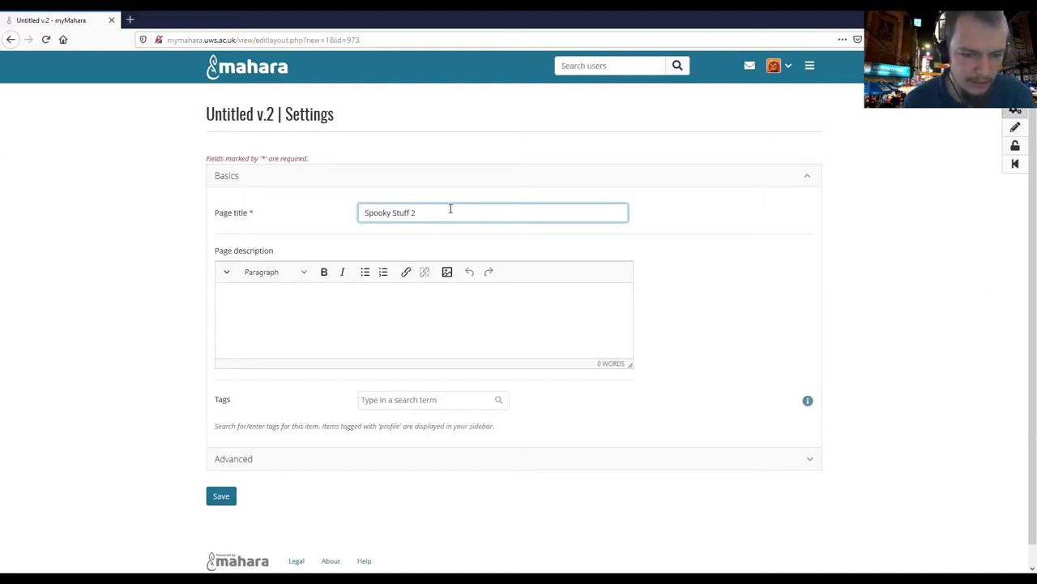
pyautogui.click(318, 296)
pyautogui.write('More spooks')
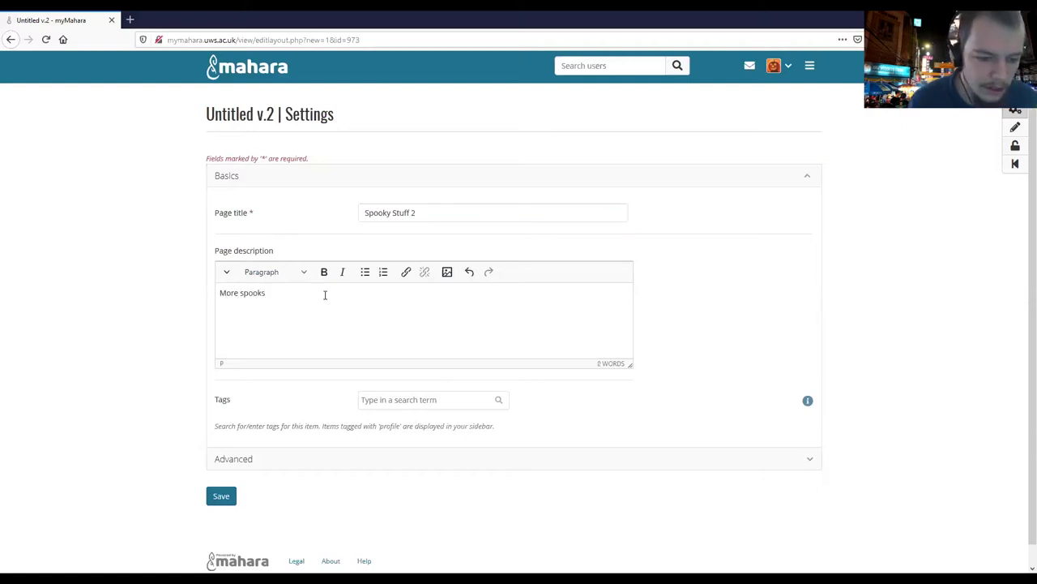
# Expand the advanced settings and save the new page.
pyautogui.click(293, 461)
pyautogui.scroll(-3, 295, 459)
pyautogui.scroll(-1, 320, 409)
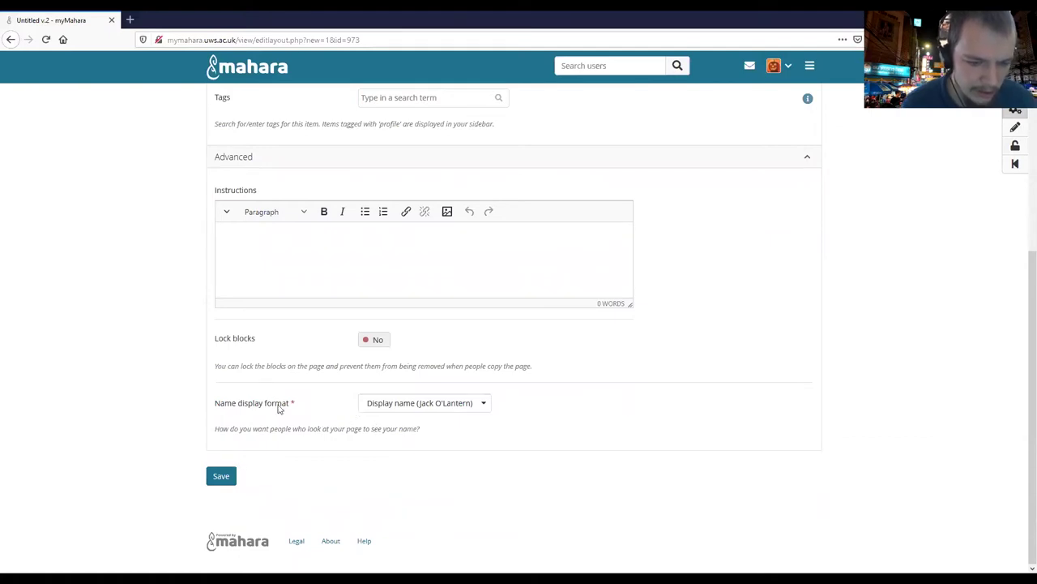
pyautogui.click(223, 476)
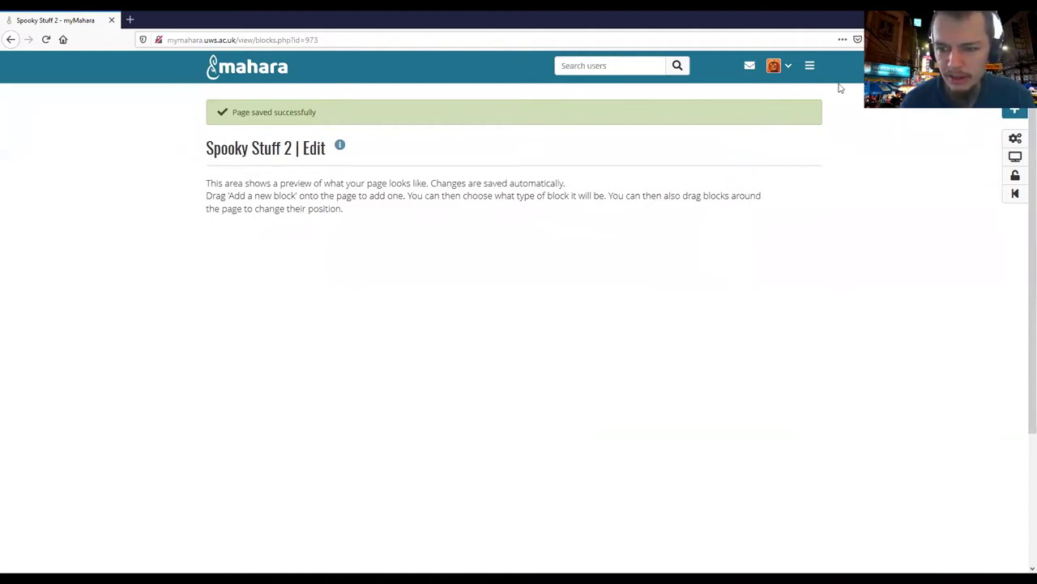
# Open the add-block dialog for the Spooky Stuff 2 page, with position defaulting to Bottom.
pyautogui.click(810, 65)
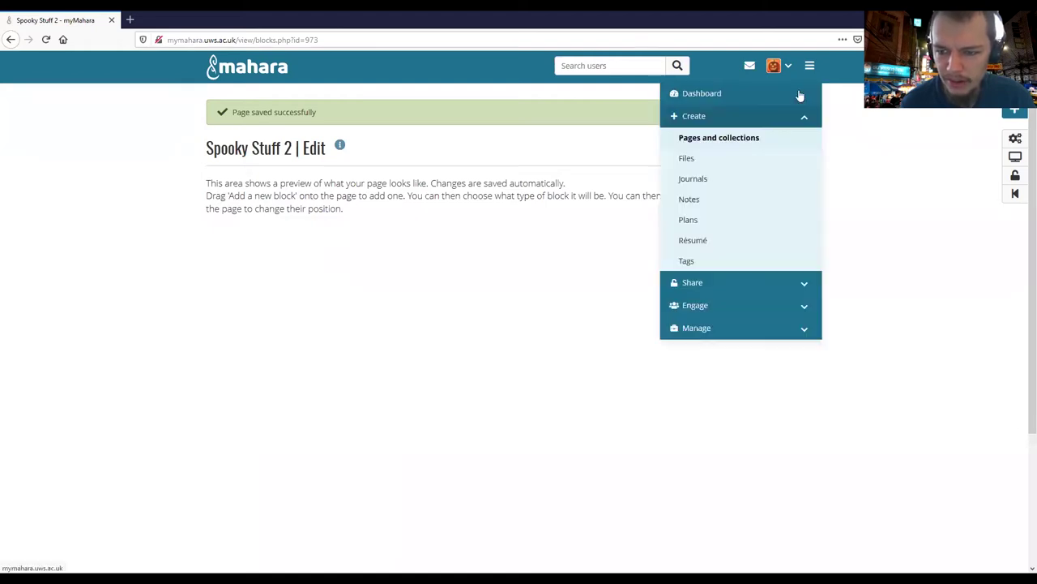
pyautogui.click(809, 68)
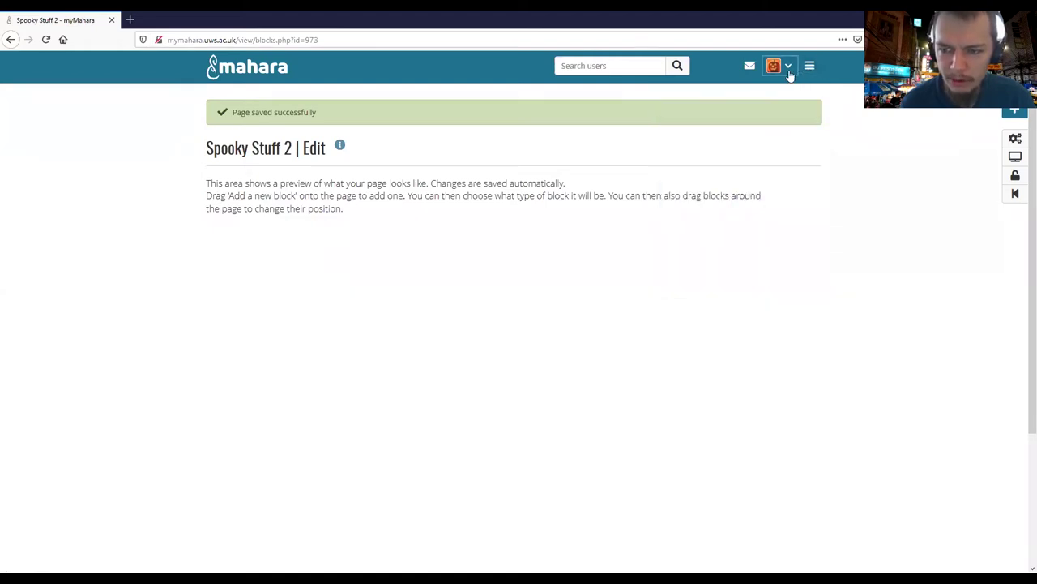
pyautogui.click(788, 71)
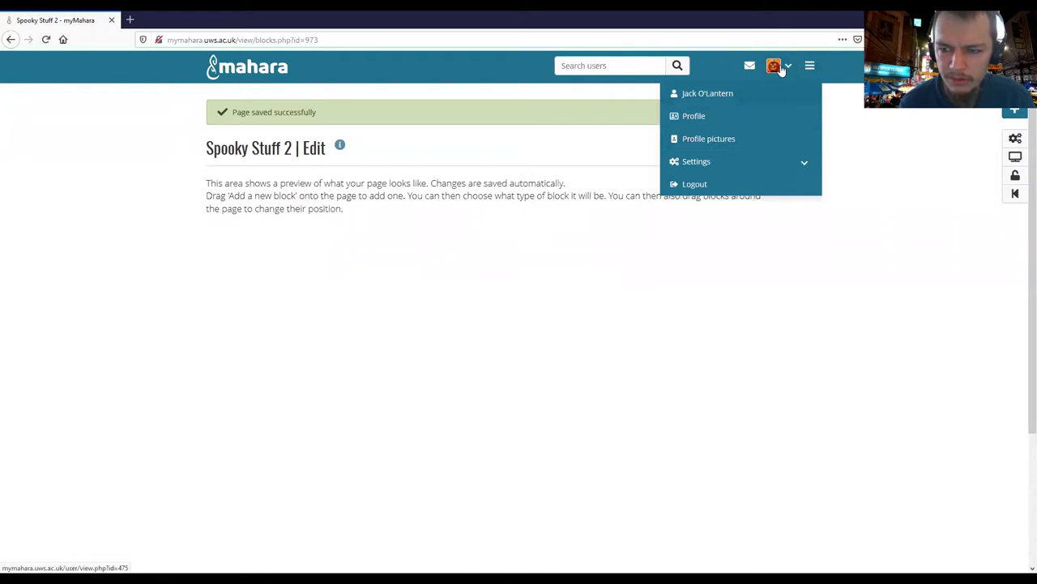
pyautogui.click(806, 105)
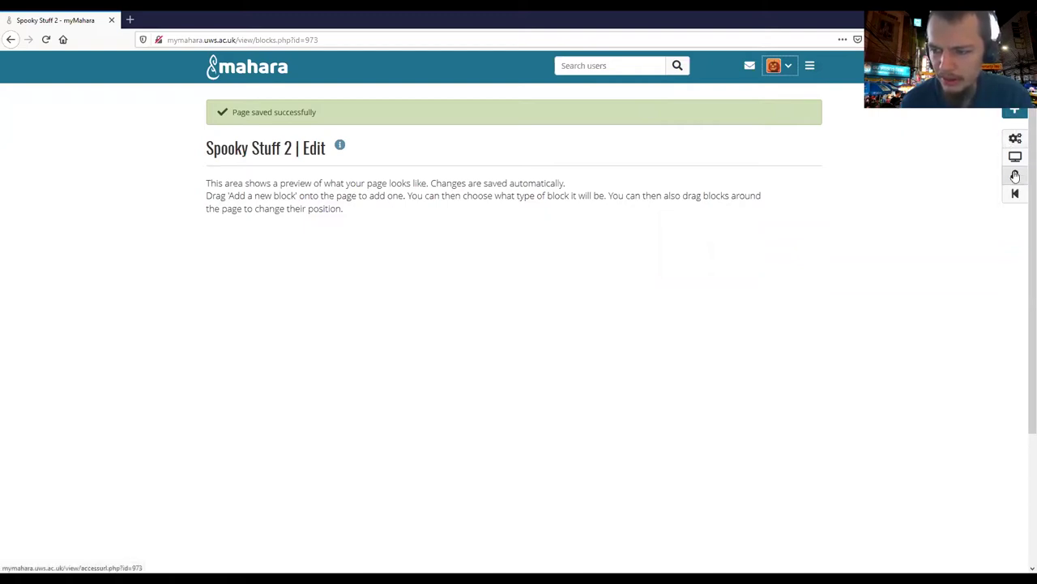
pyautogui.click(1015, 116)
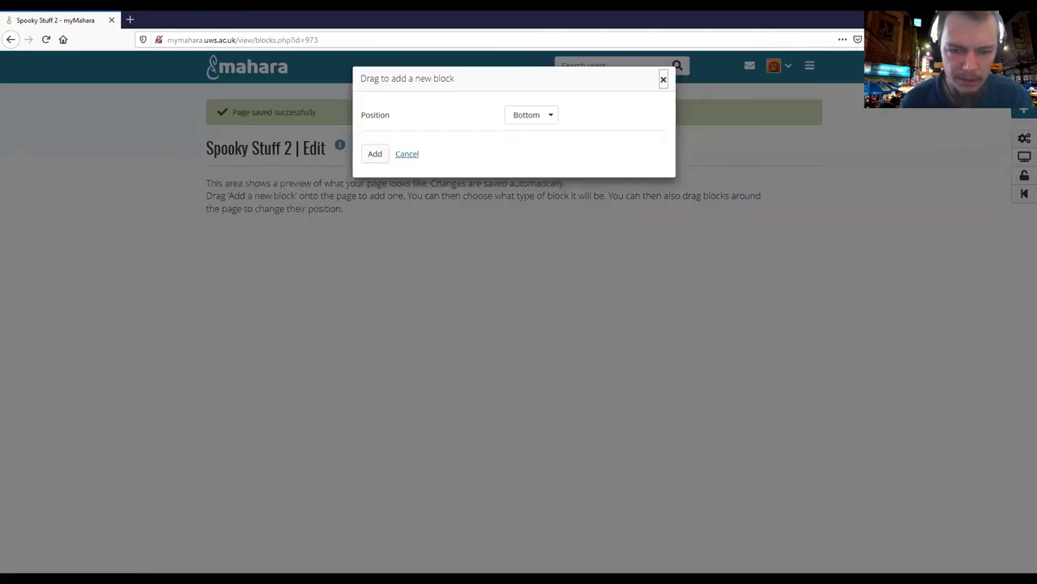
# Add a new block at the Top position and title it 'Halloween Activities'.
pyautogui.click(531, 116)
pyautogui.click(535, 136)
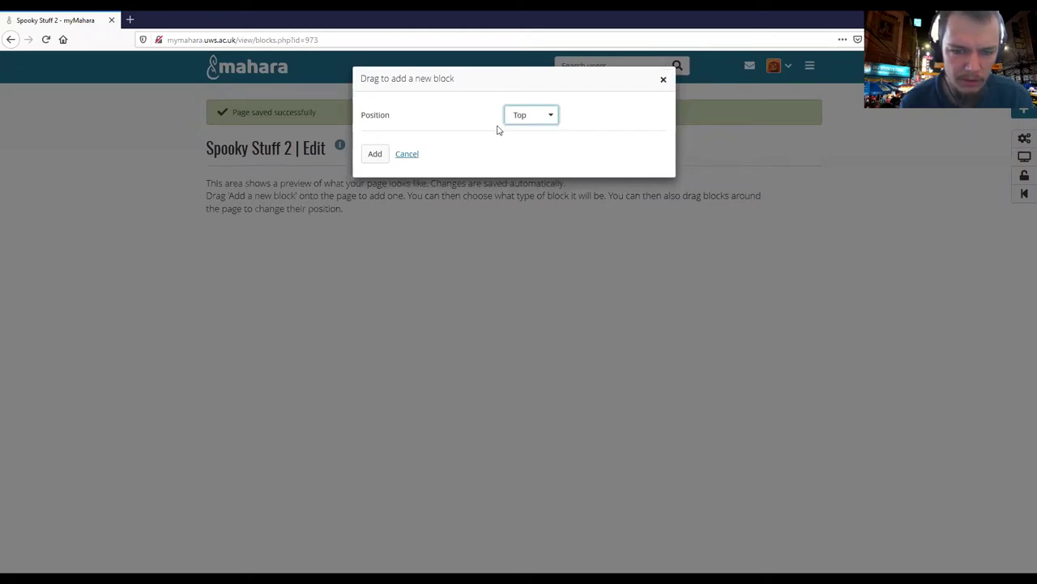
pyautogui.click(381, 153)
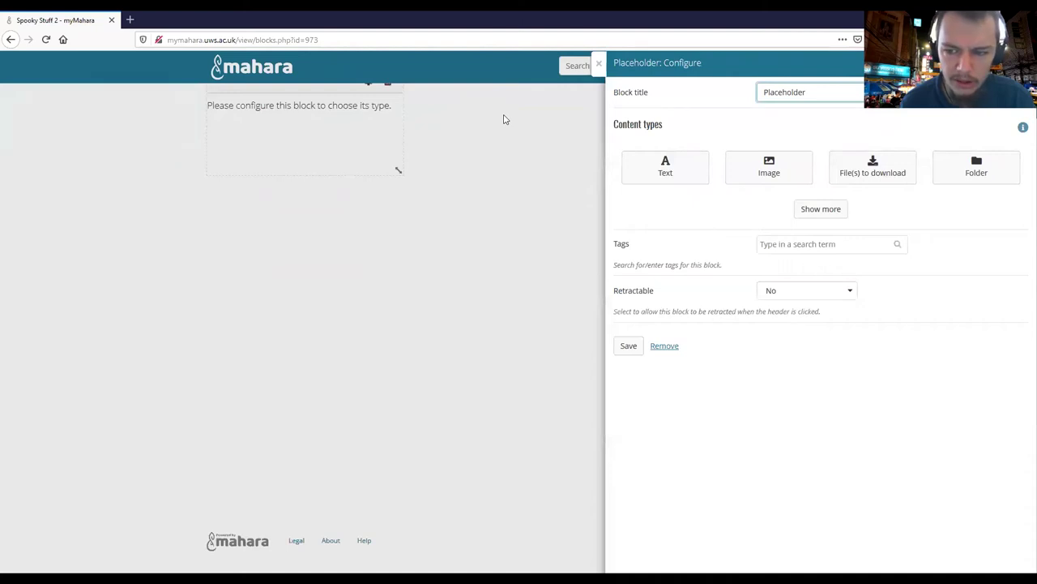
pyautogui.click(693, 98)
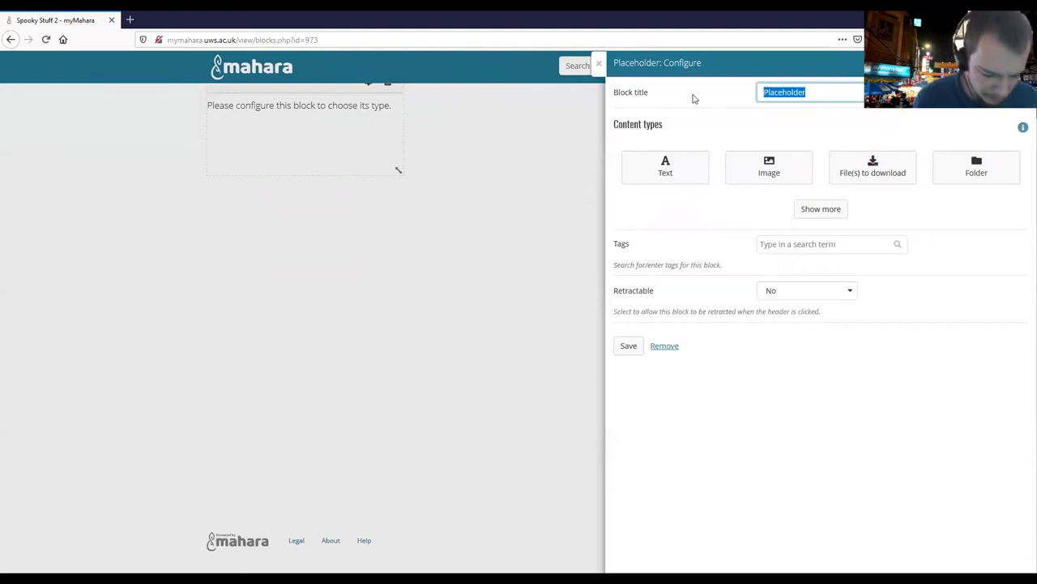
pyautogui.write('H')
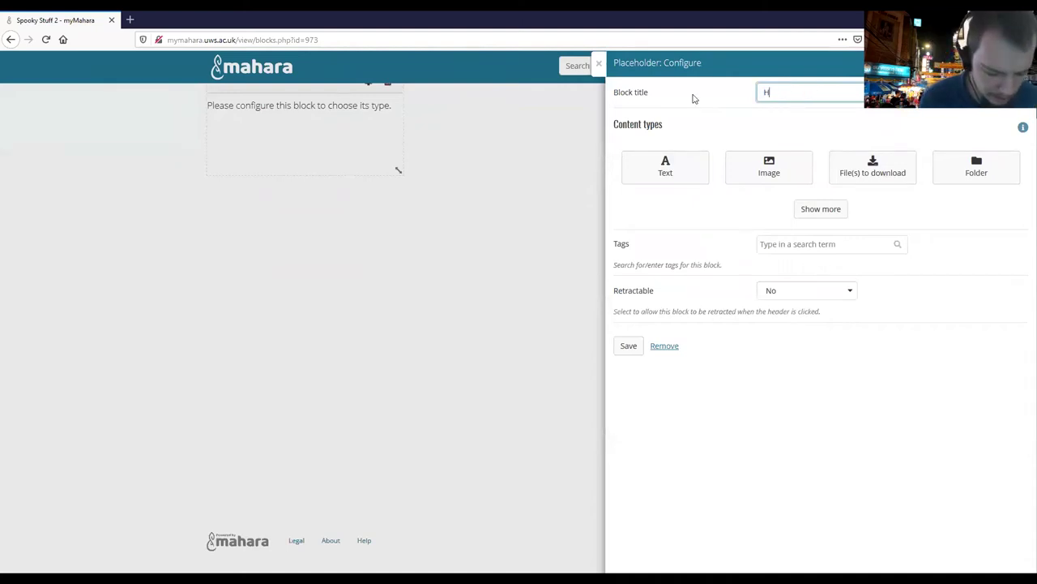
pyautogui.write('alo')
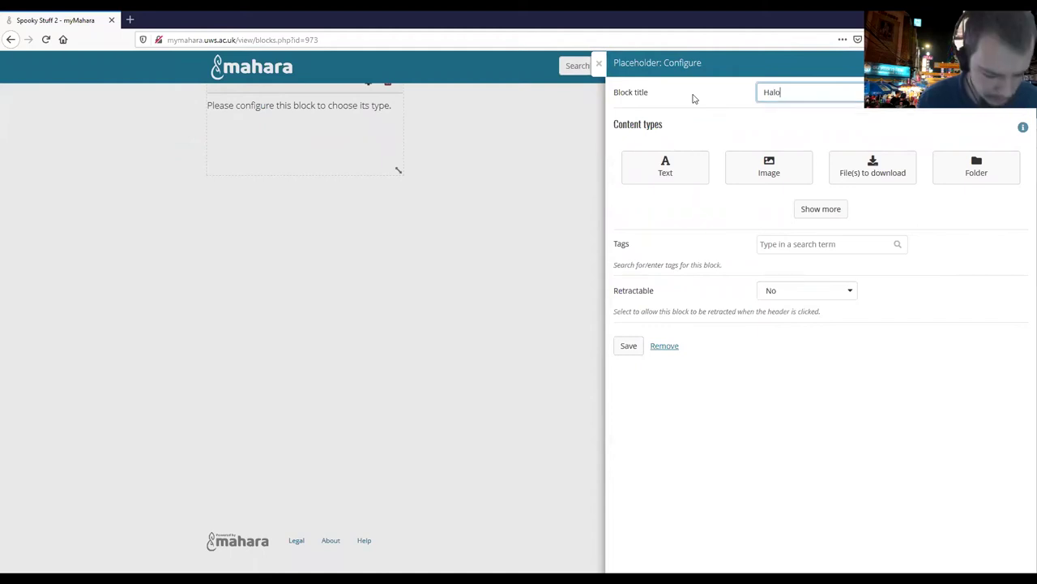
pyautogui.press('BackSpace')
pyautogui.write('loween ')
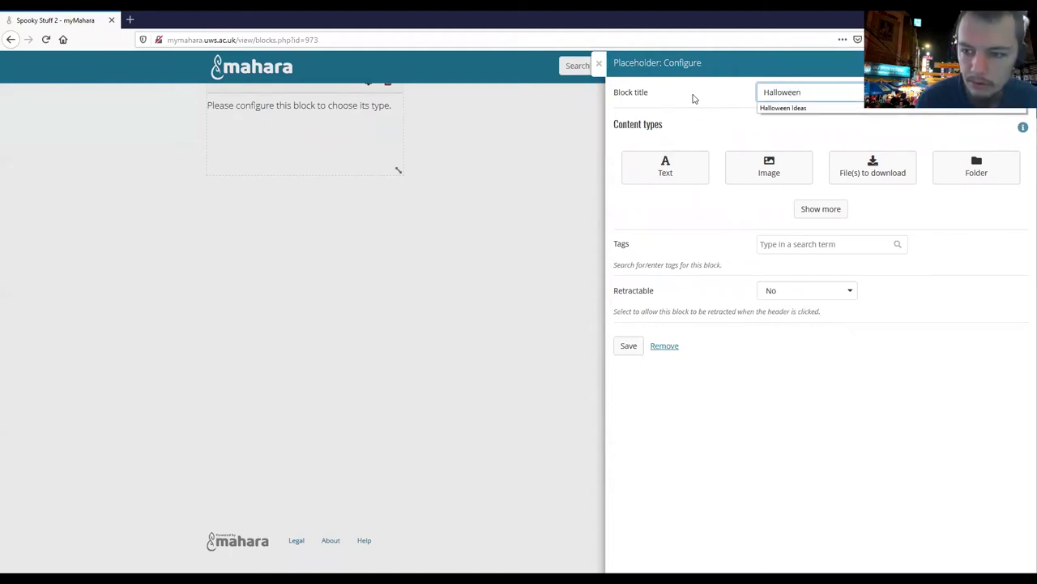
pyautogui.write('Activities')
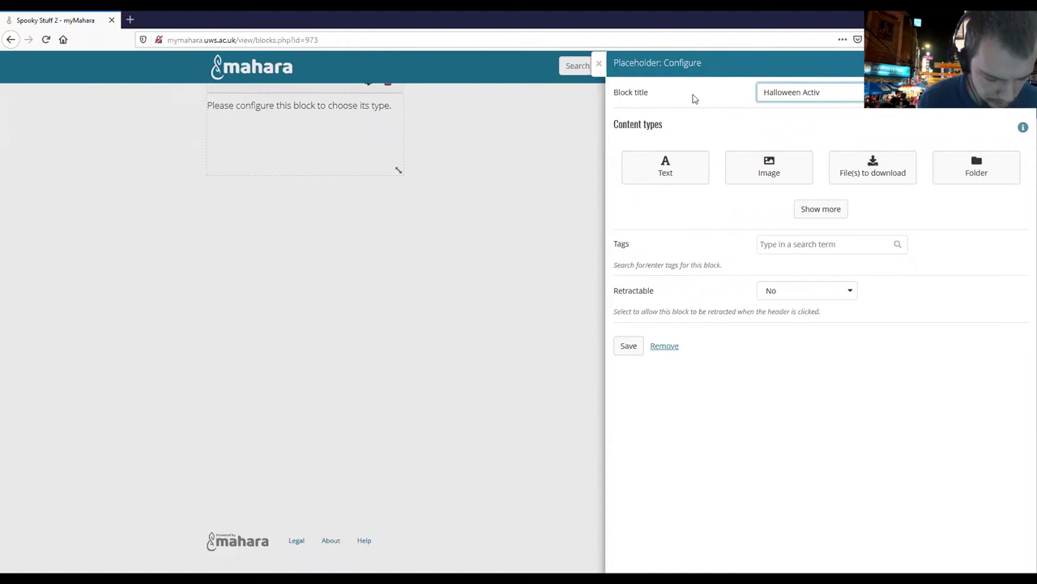
# Make it a text block reading 'Today at Virtual Bridge we are doing some Halloween Themed Activities'.
pyautogui.click(671, 180)
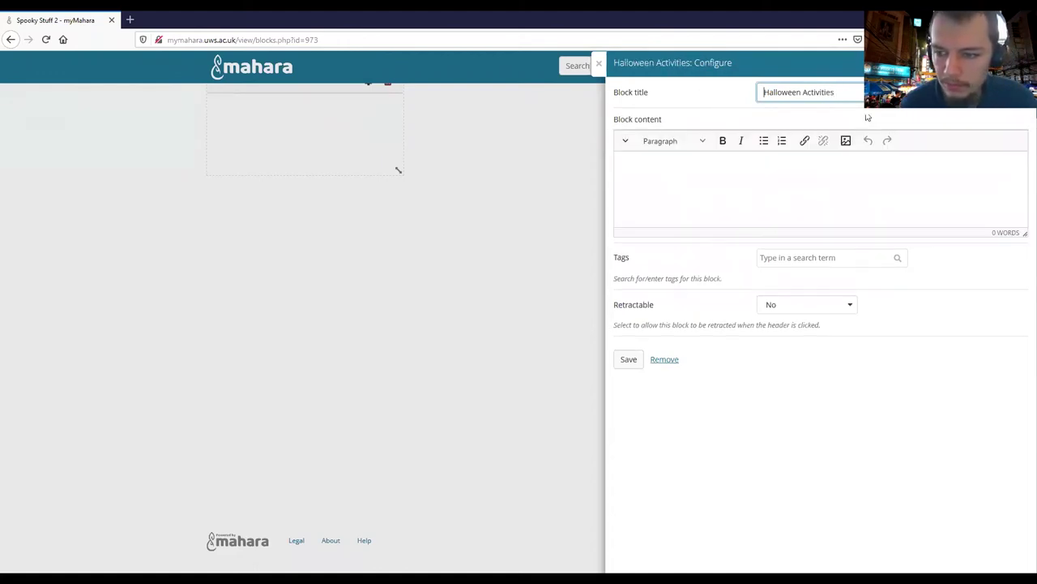
pyautogui.click(720, 154)
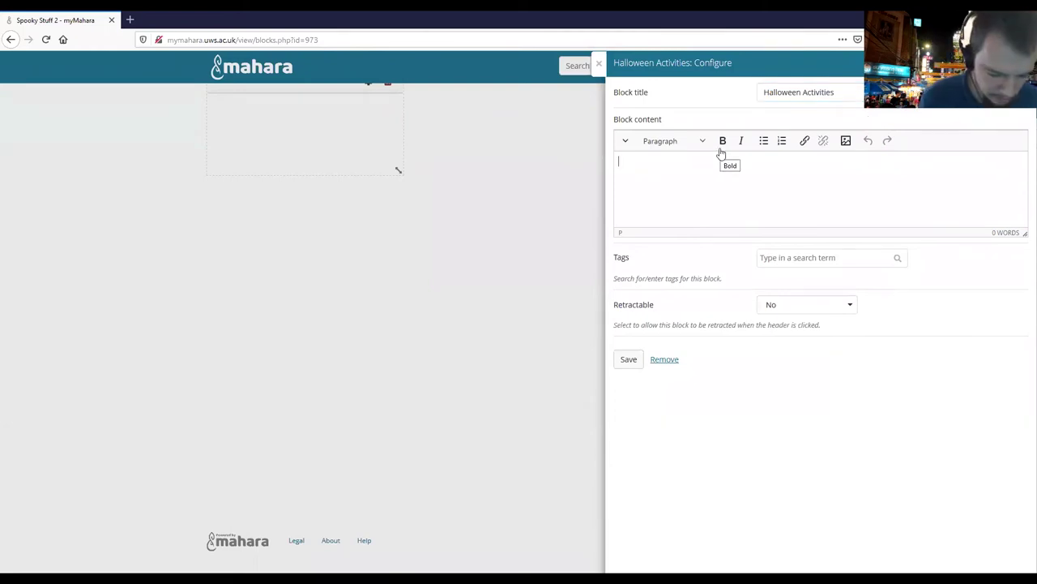
pyautogui.write('Today at V')
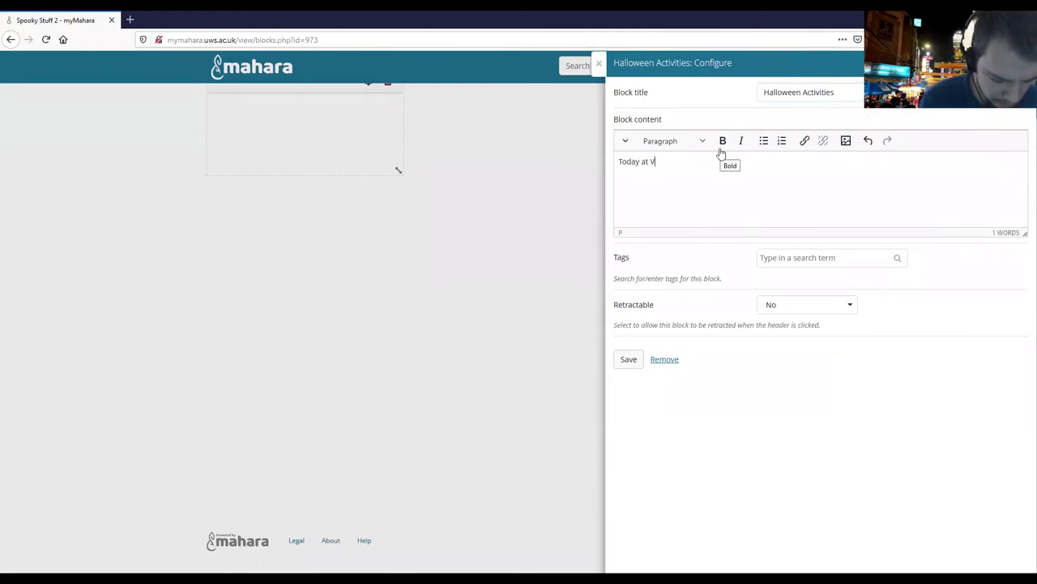
pyautogui.write('irtual ')
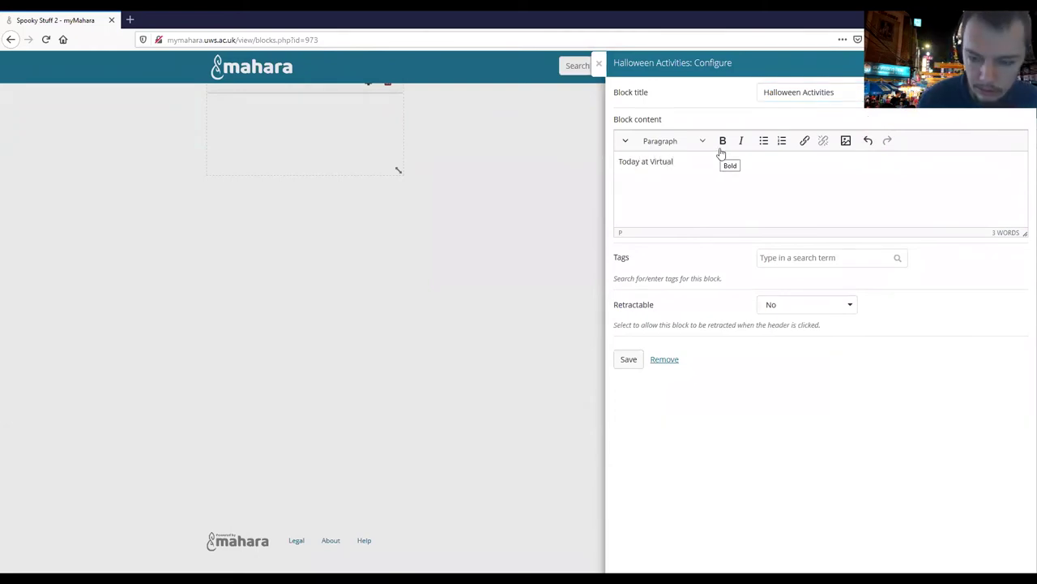
pyautogui.write('Bridge')
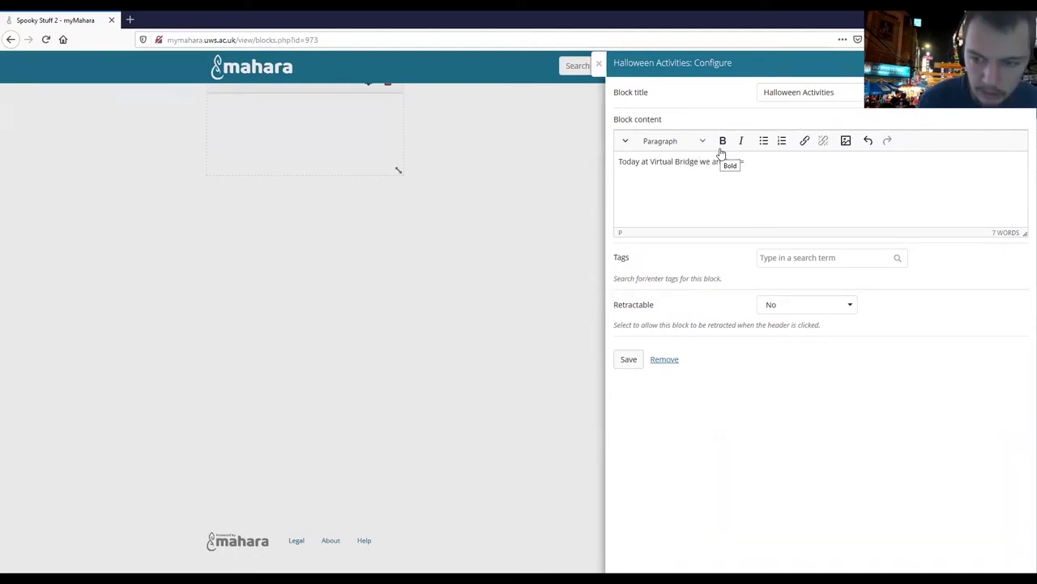
pyautogui.write('we are  doing ')
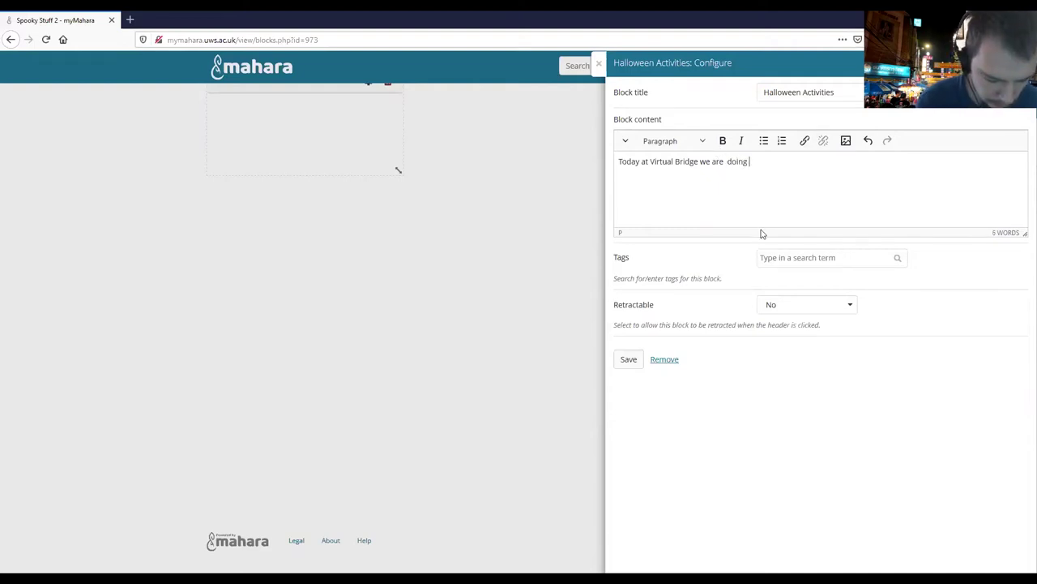
pyautogui.write('some Hallow')
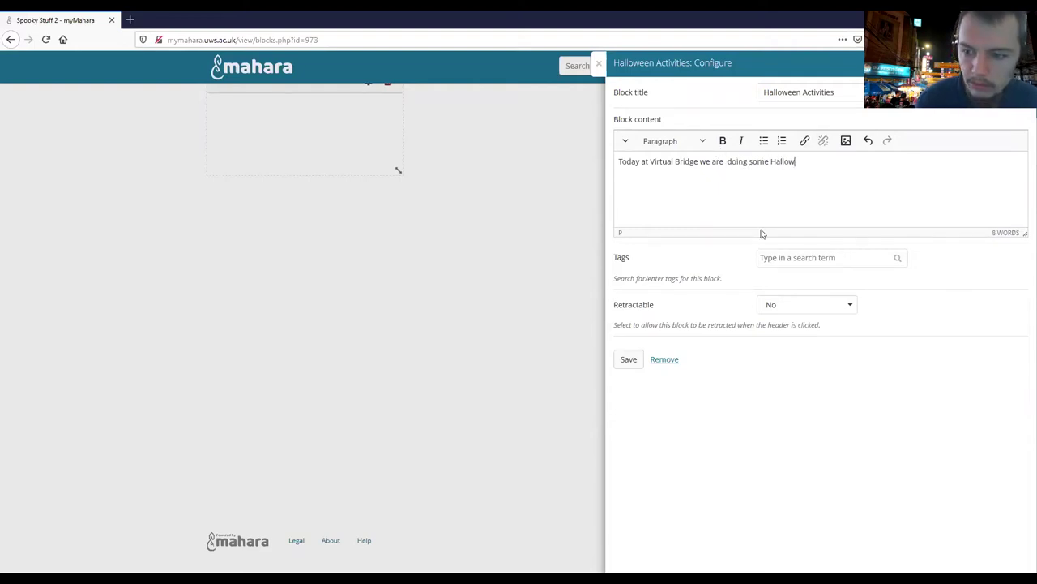
pyautogui.write('een Theme')
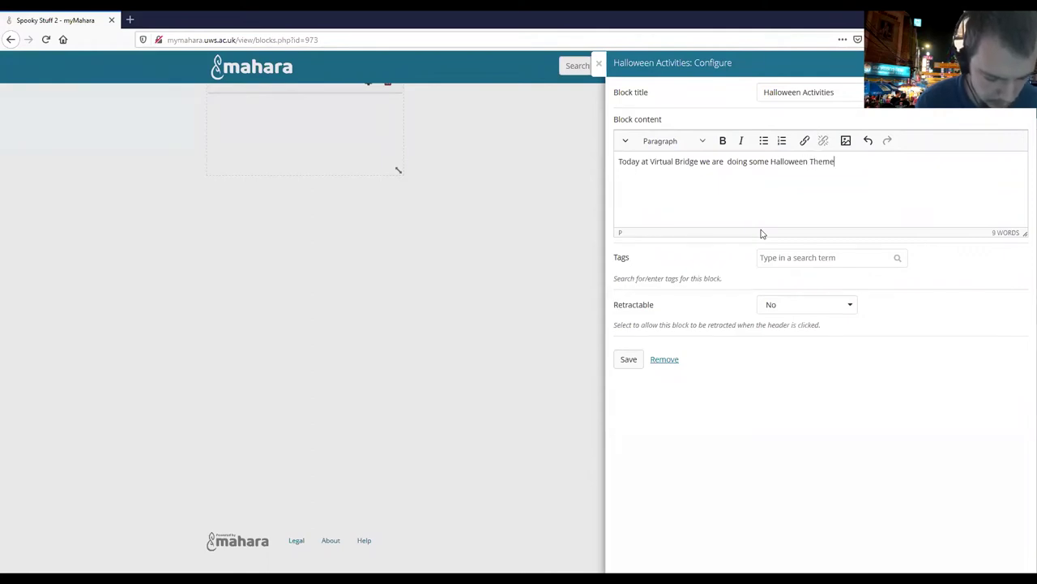
pyautogui.write('d Activit')
pyautogui.press('BackSpace')
pyautogui.press('BackSpace')
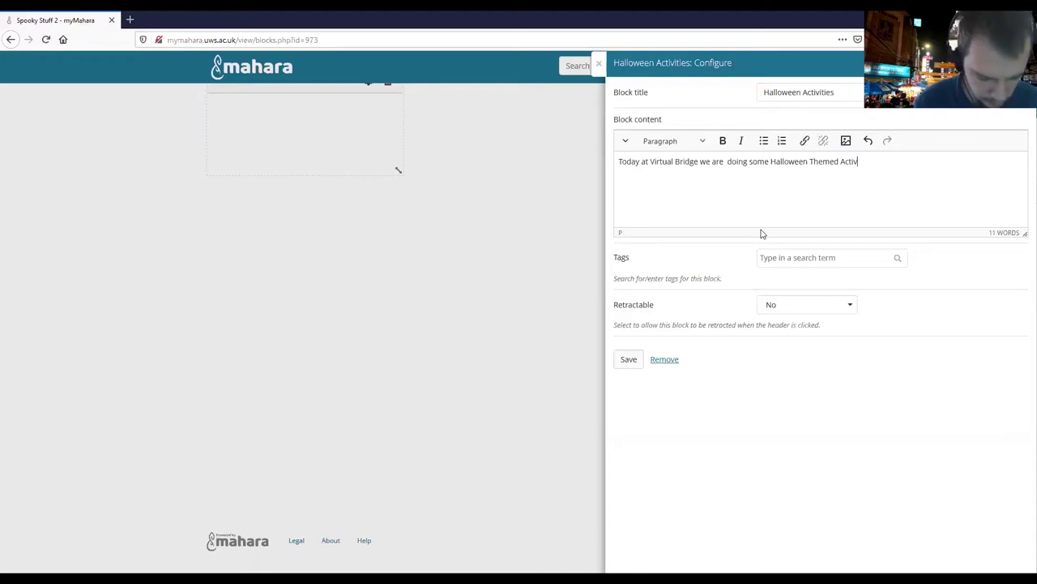
pyautogui.write('ities')
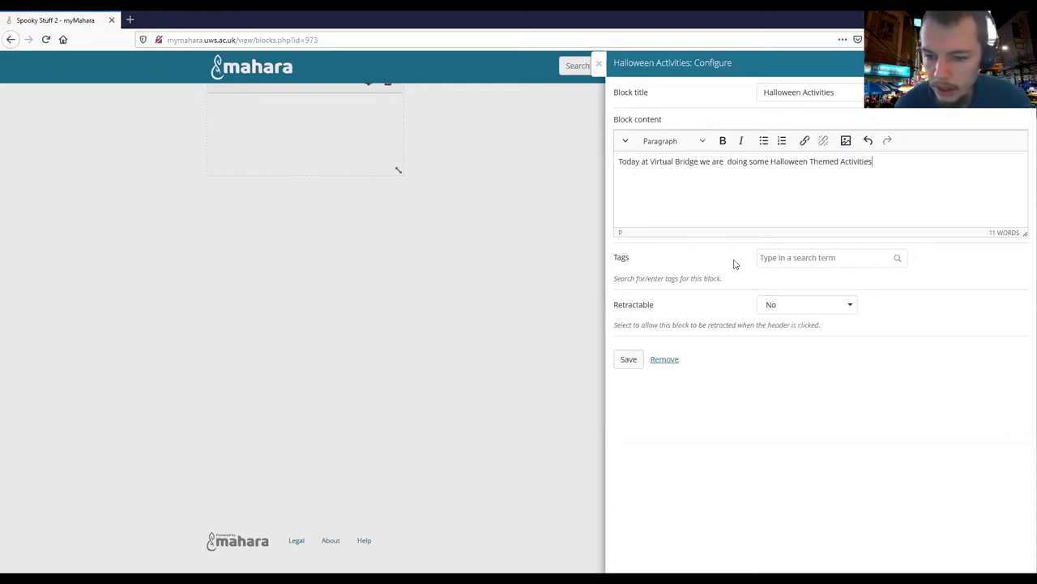
# Save the Halloween Activities block, drag it right and back, then add another block at Top.
pyautogui.click(628, 359)
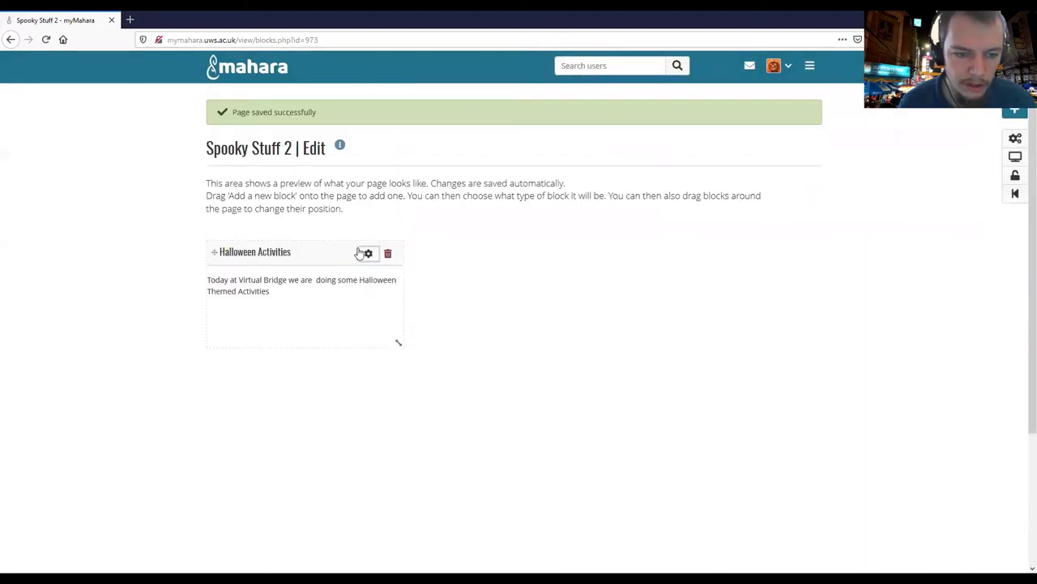
pyautogui.moveTo(316, 260); pyautogui.dragTo(616, 257)
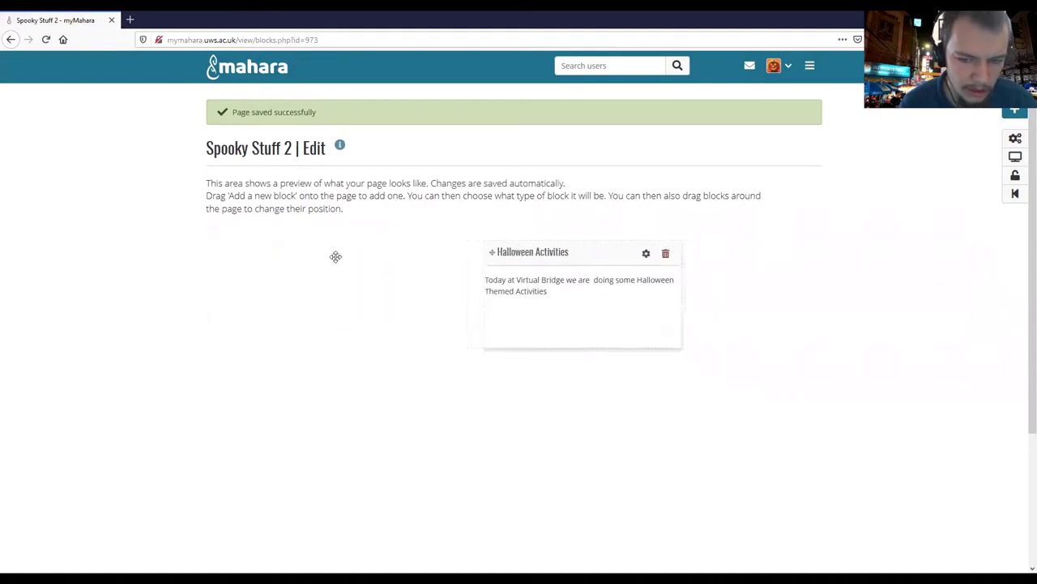
pyautogui.moveTo(335, 256); pyautogui.dragTo(284, 254)
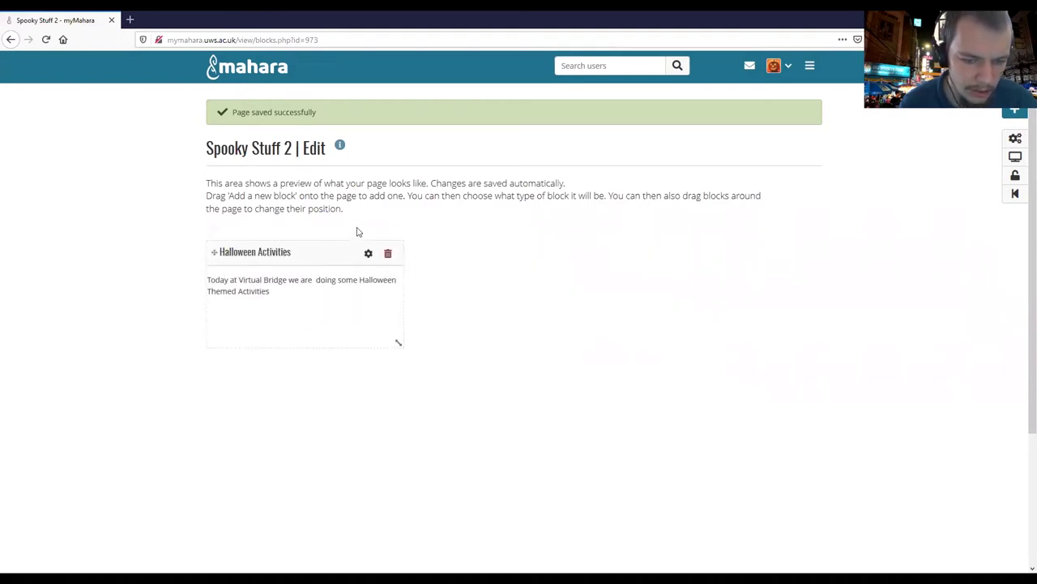
pyautogui.click(1018, 115)
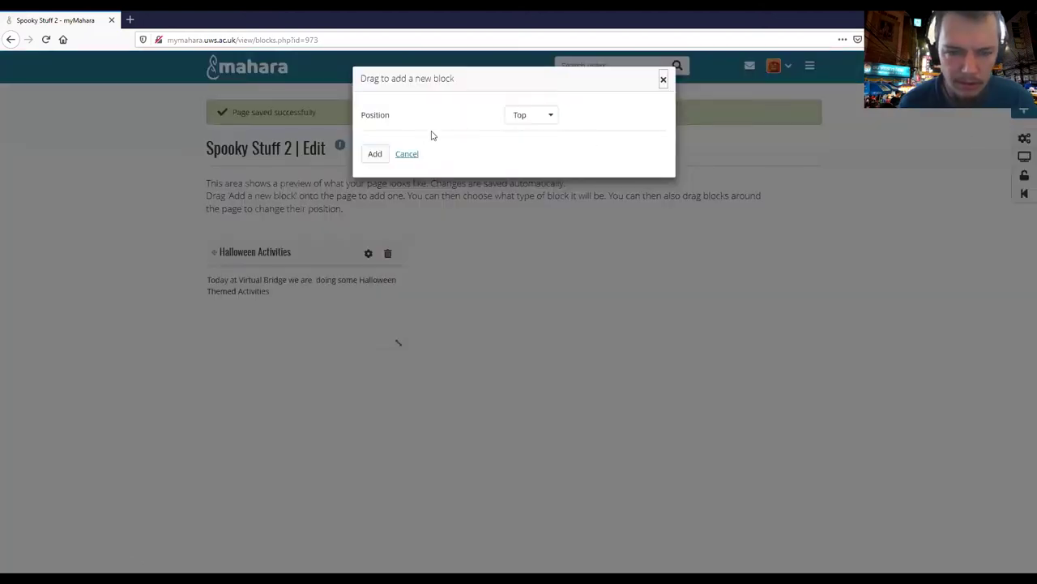
pyautogui.click(377, 153)
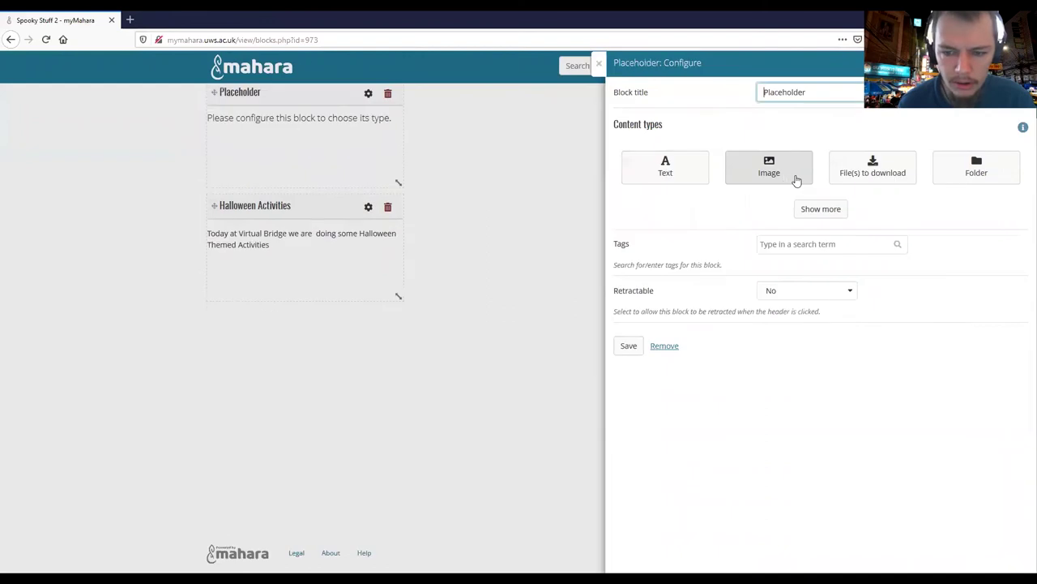
# Make the new block an Image block titled 'Dooking for Apples' and show its image file choices.
pyautogui.click(799, 162)
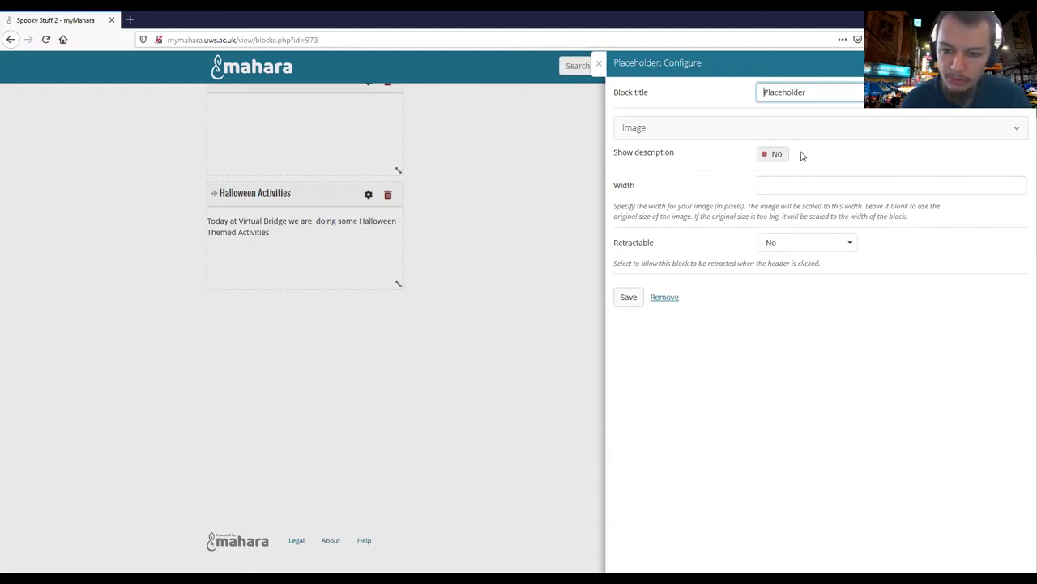
pyautogui.moveTo(808, 93); pyautogui.dragTo(699, 111)
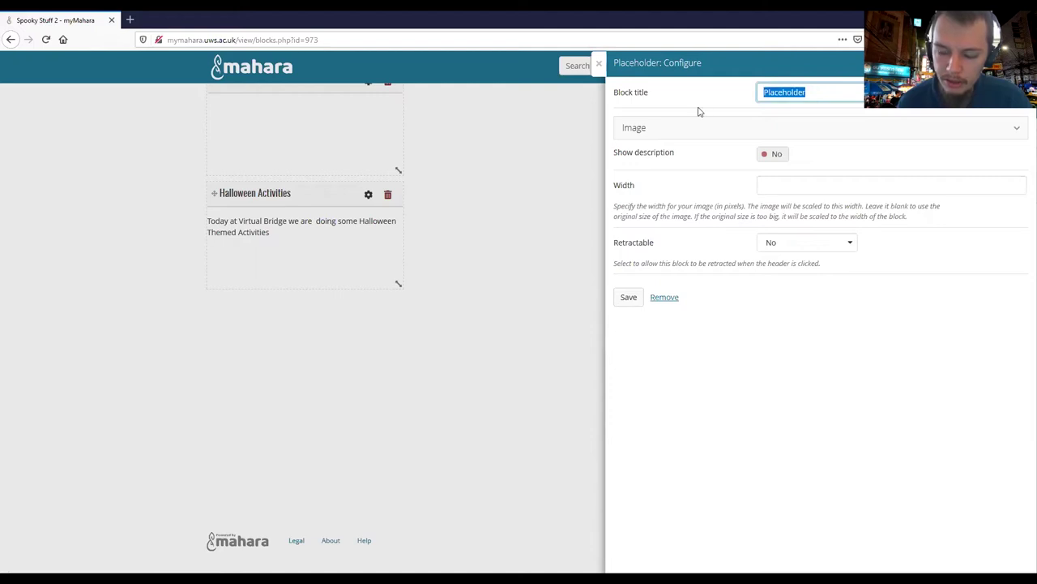
pyautogui.press('BackSpace')
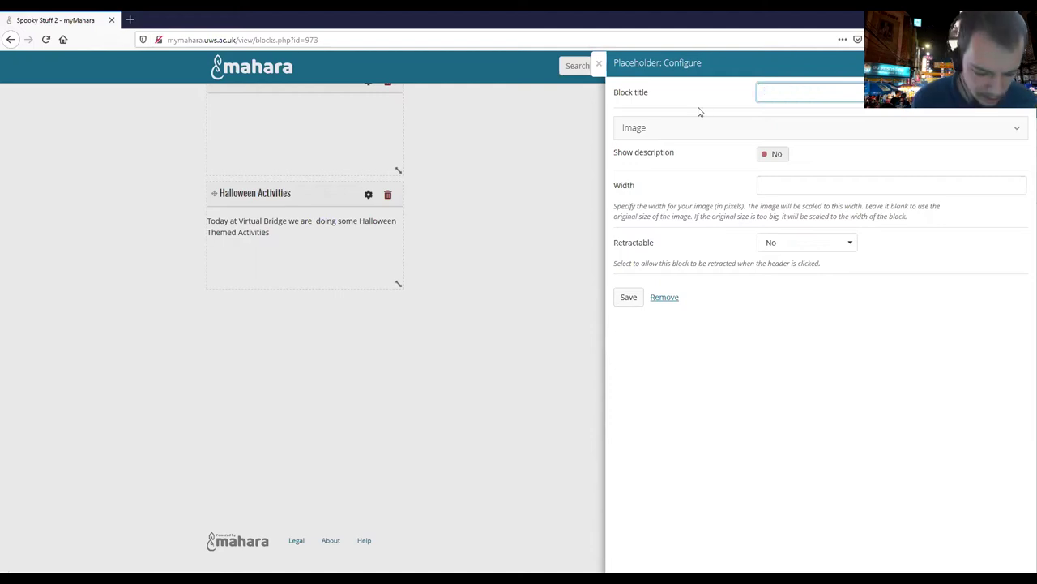
pyautogui.write('Image')
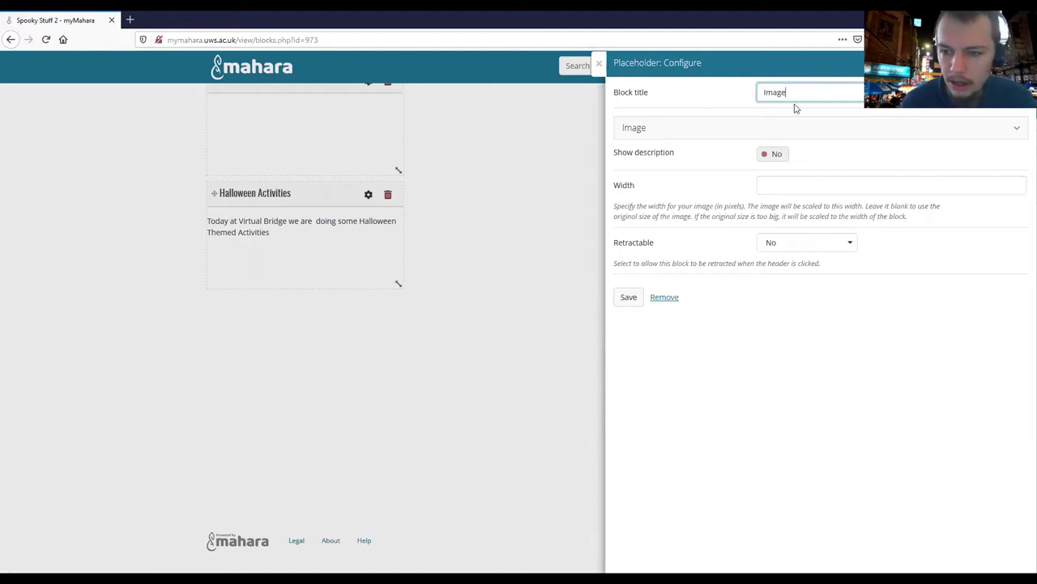
pyautogui.moveTo(799, 91); pyautogui.dragTo(684, 62)
pyautogui.write('Appls')
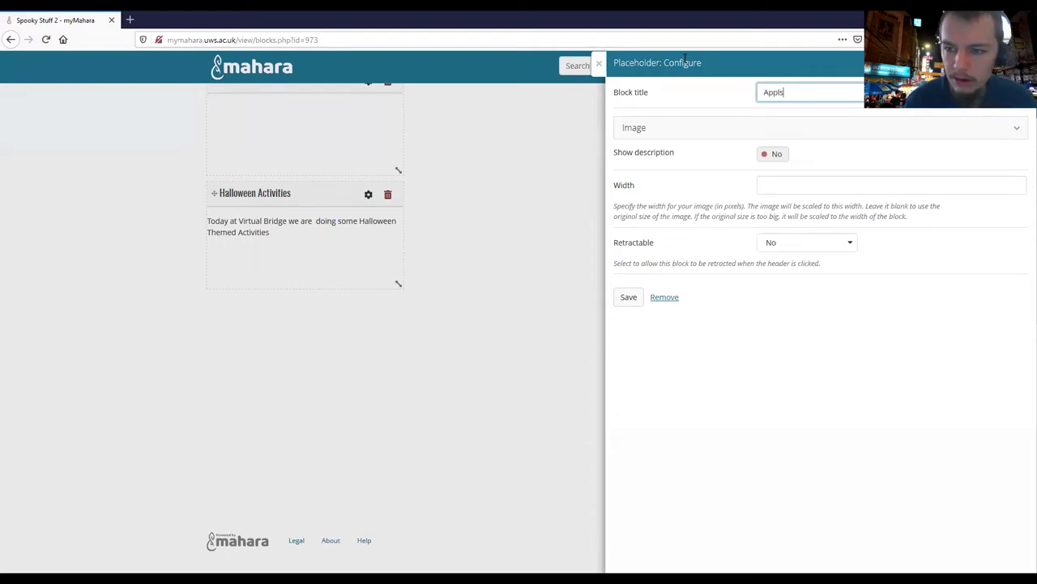
pyautogui.press('BackSpace')
pyautogui.write('e')
pyautogui.click(801, 109)
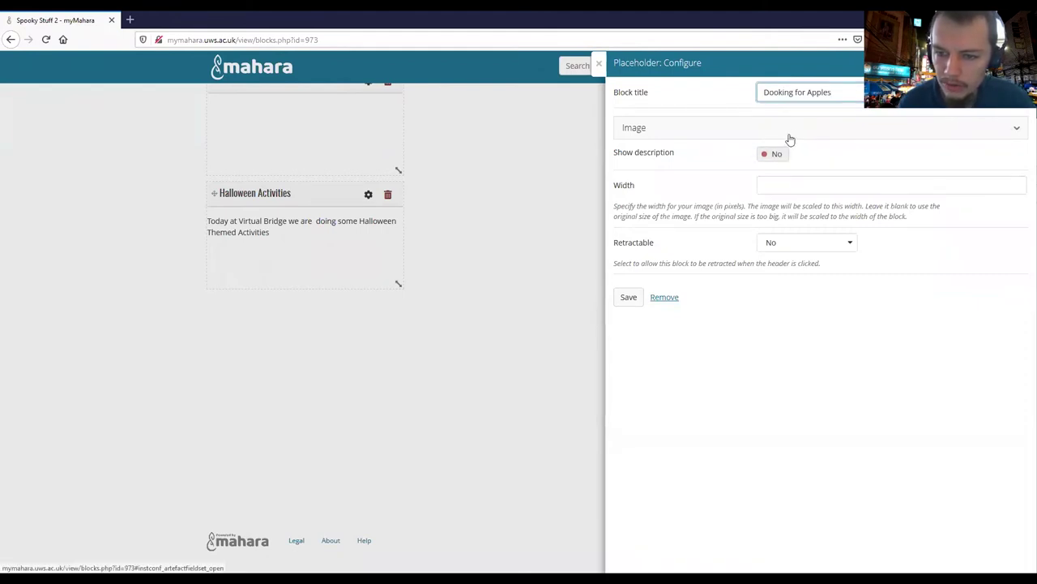
pyautogui.click(785, 136)
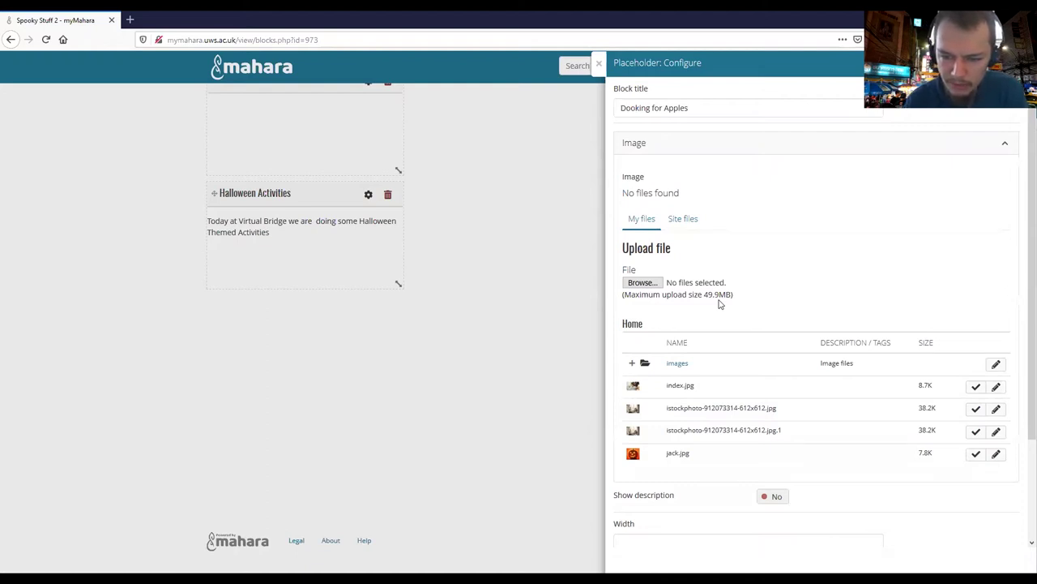
# Upload index.jpg as the block's image, set Retractable to Yes, and save the block.
pyautogui.click(647, 282)
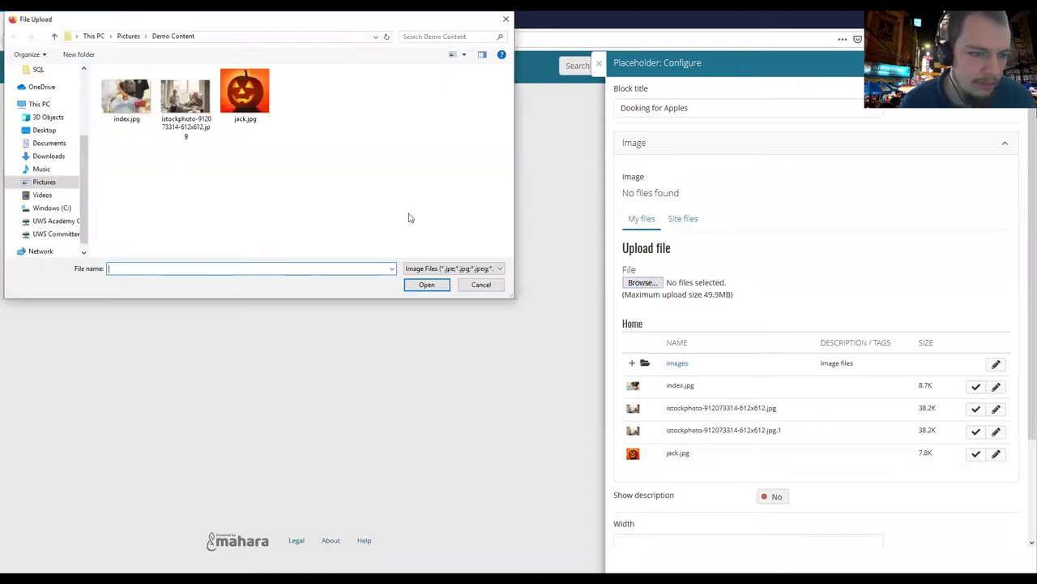
pyautogui.doubleClick(149, 111)
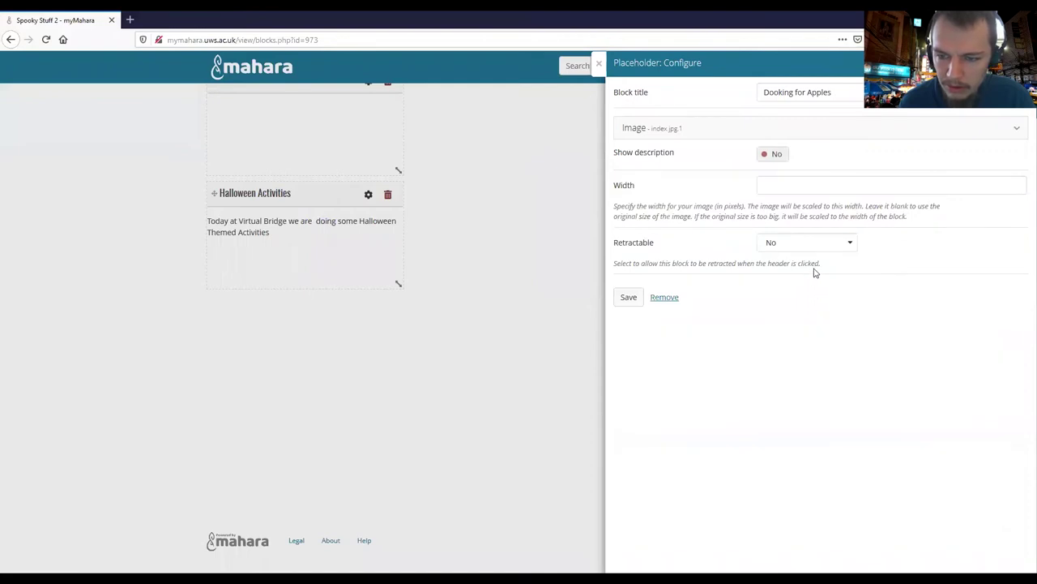
pyautogui.click(779, 192)
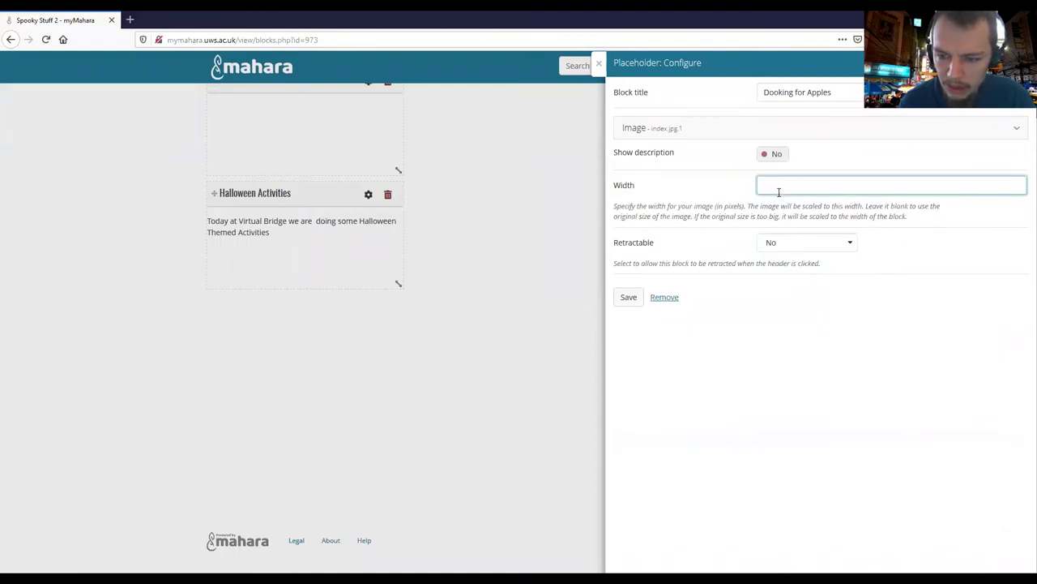
pyautogui.click(782, 247)
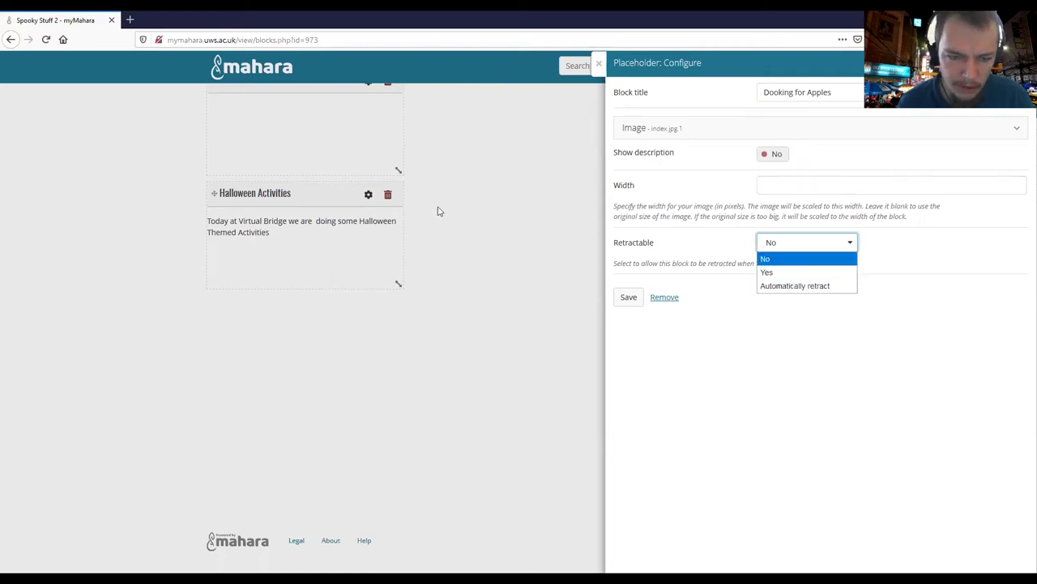
pyautogui.click(747, 299)
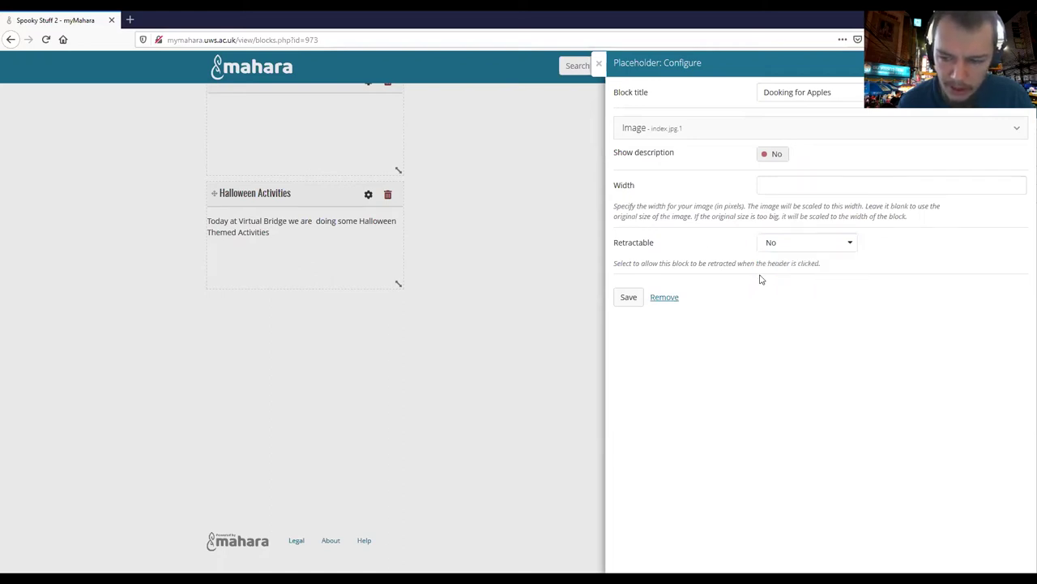
pyautogui.click(776, 248)
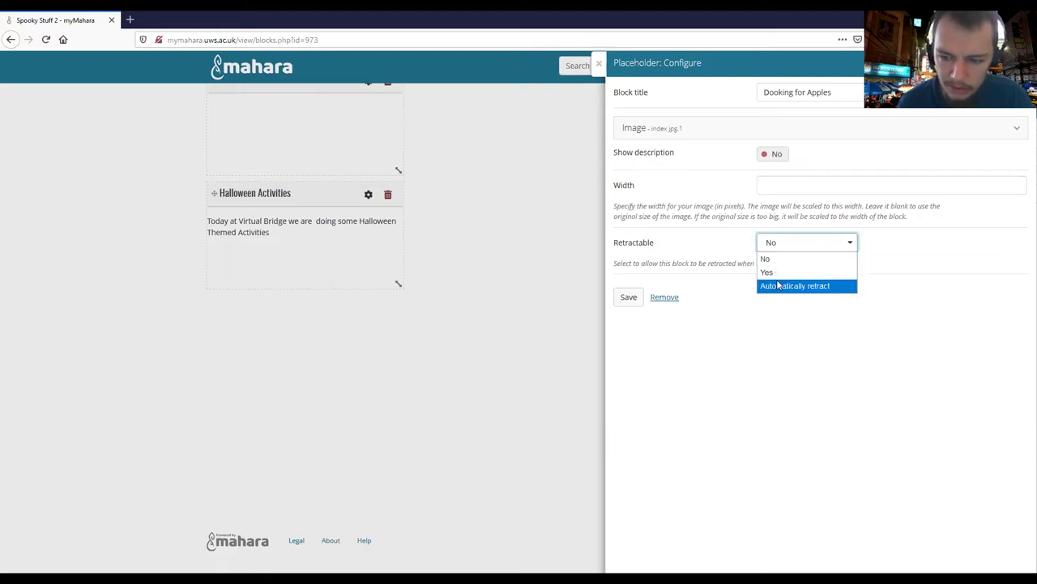
pyautogui.click(775, 275)
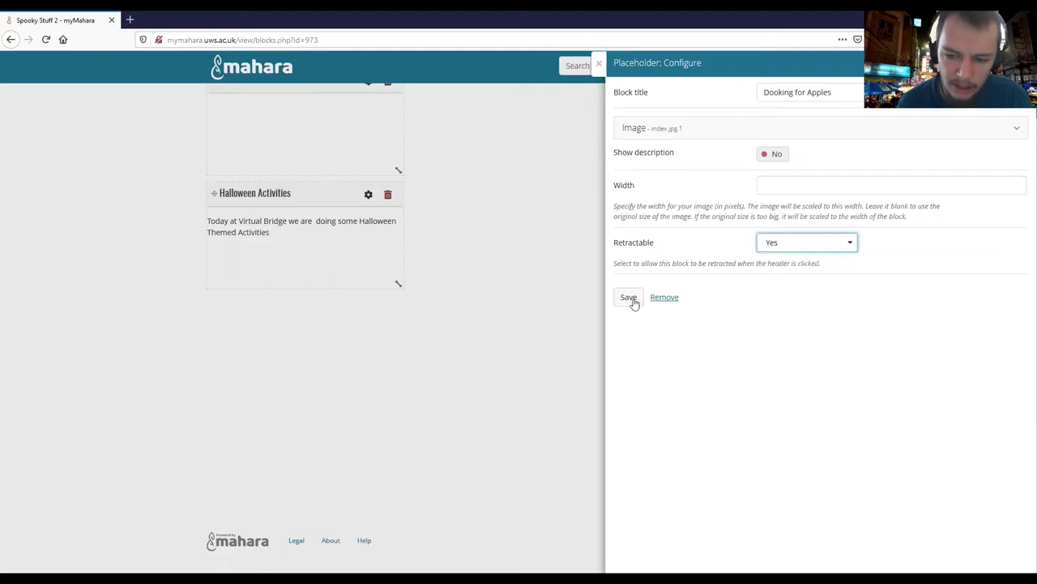
pyautogui.click(633, 298)
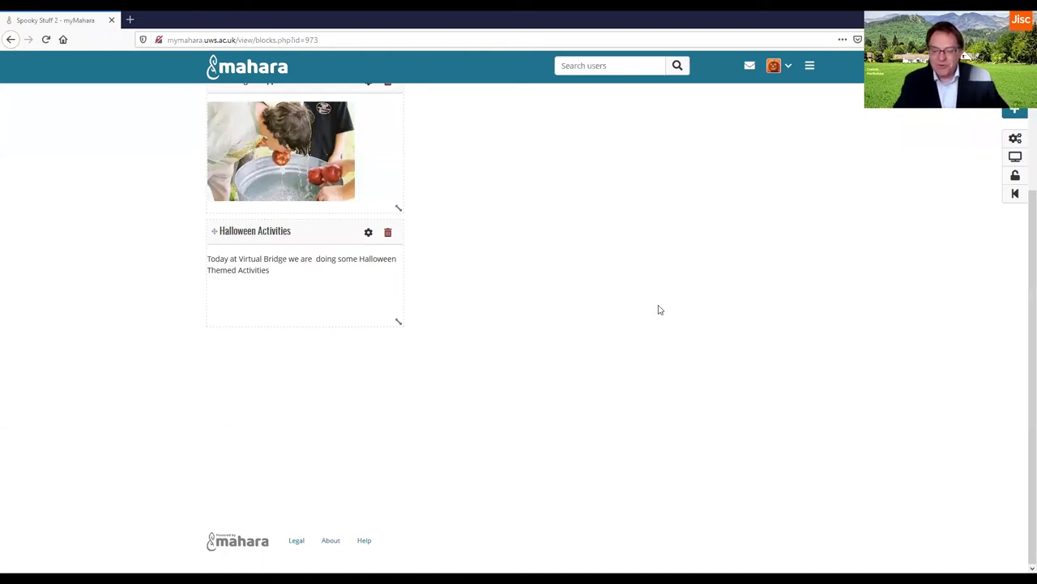
# View Spooky Stuff 2 as visitors see it, then collapse and re-expand the Dooking for Apples block.
pyautogui.scroll(3, 661, 304)
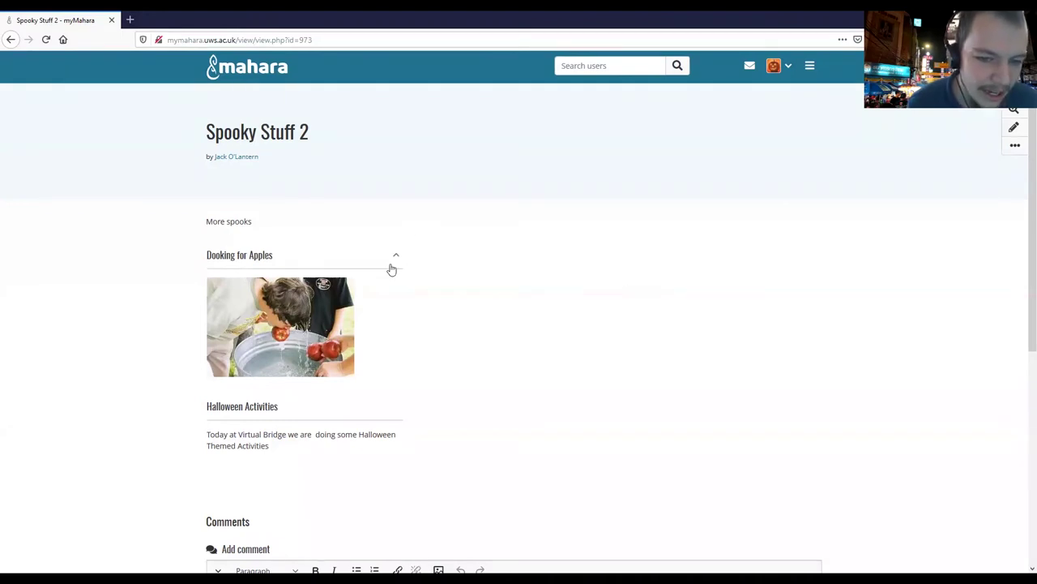
pyautogui.click(7, 37)
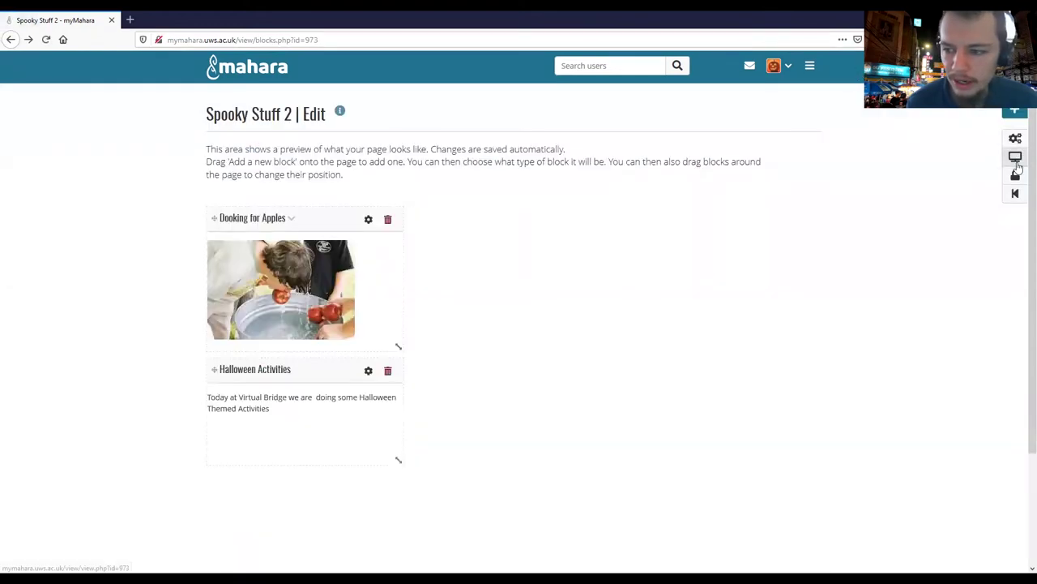
pyautogui.click(1016, 159)
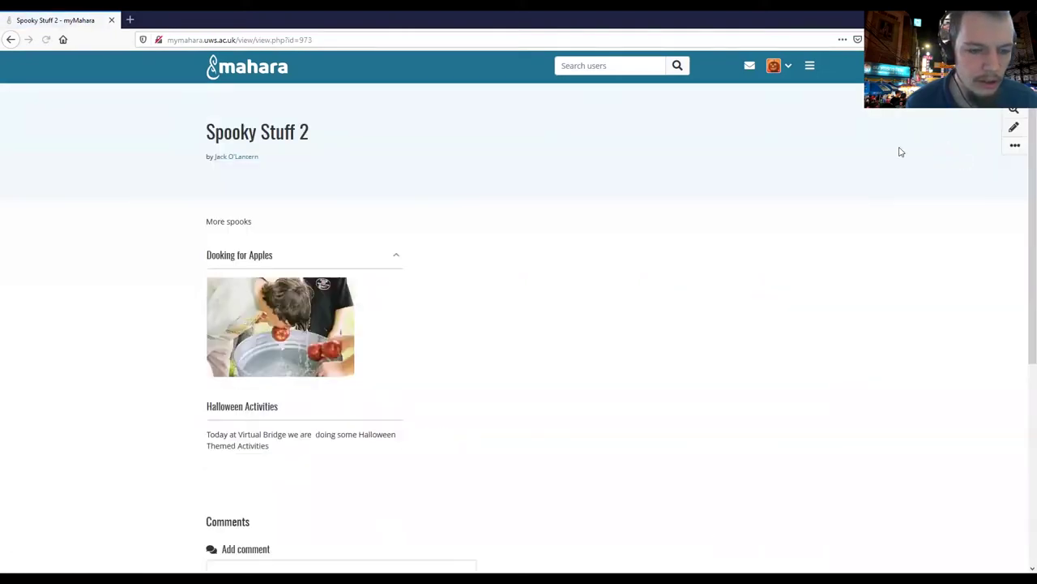
pyautogui.click(399, 255)
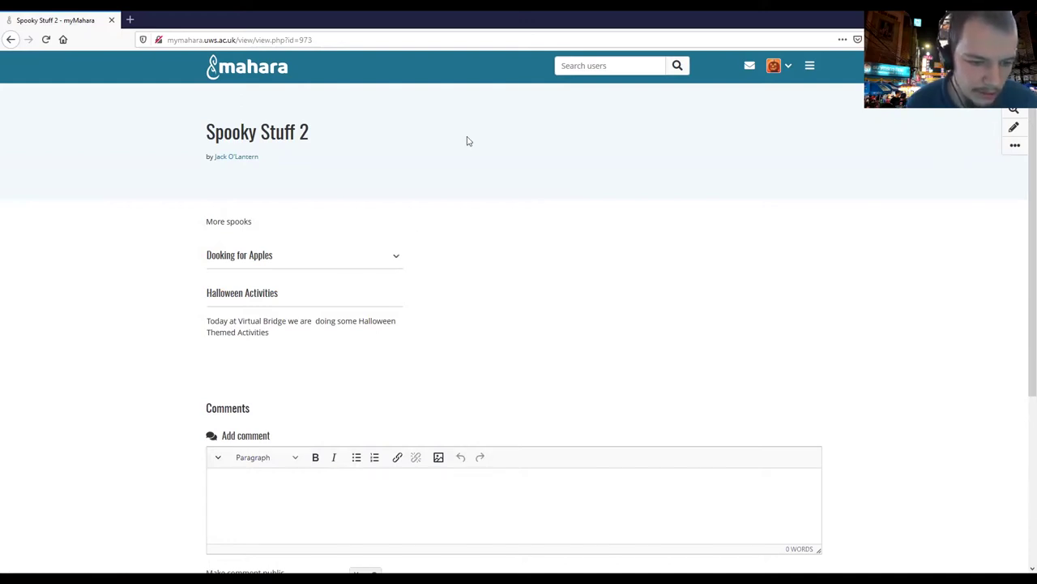
pyautogui.click(397, 265)
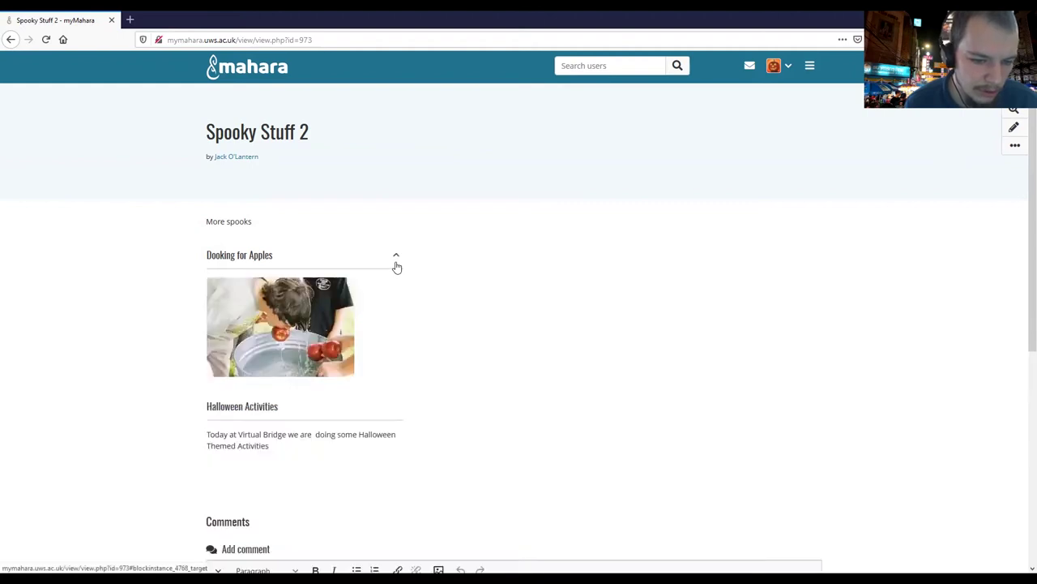
# Go back to the Spooky Stuff 2 editing view.
pyautogui.click(4, 39)
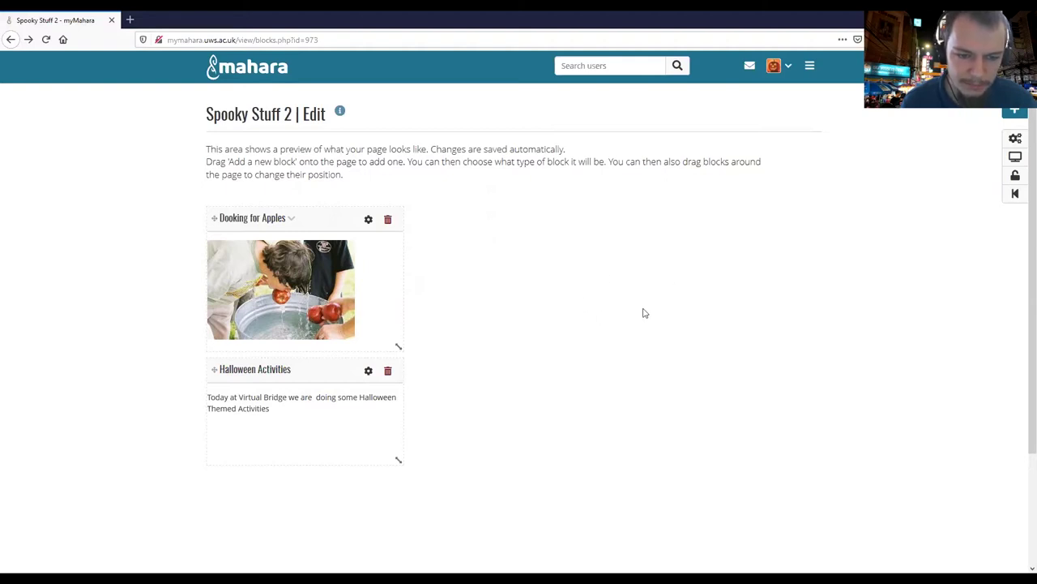
# Add a new File(s) to download block at the bottom of the page.
pyautogui.click(1014, 114)
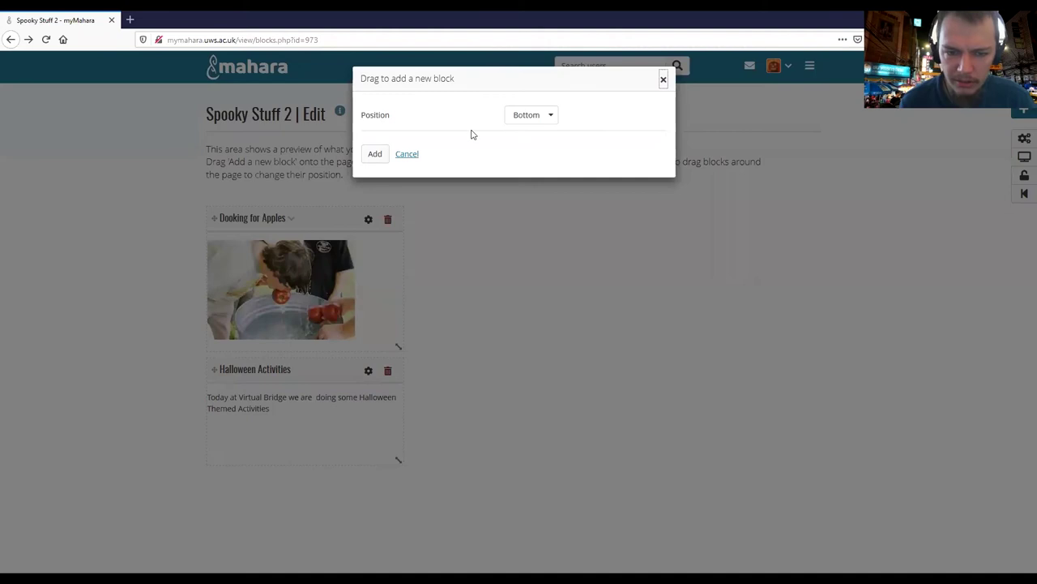
pyautogui.click(371, 153)
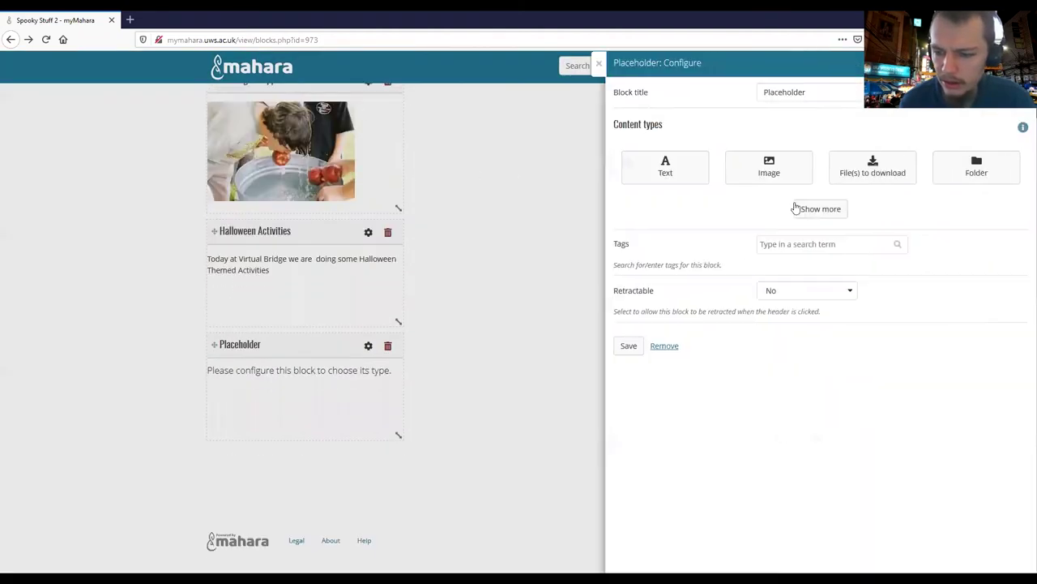
pyautogui.click(810, 210)
pyautogui.click(822, 305)
pyautogui.click(827, 419)
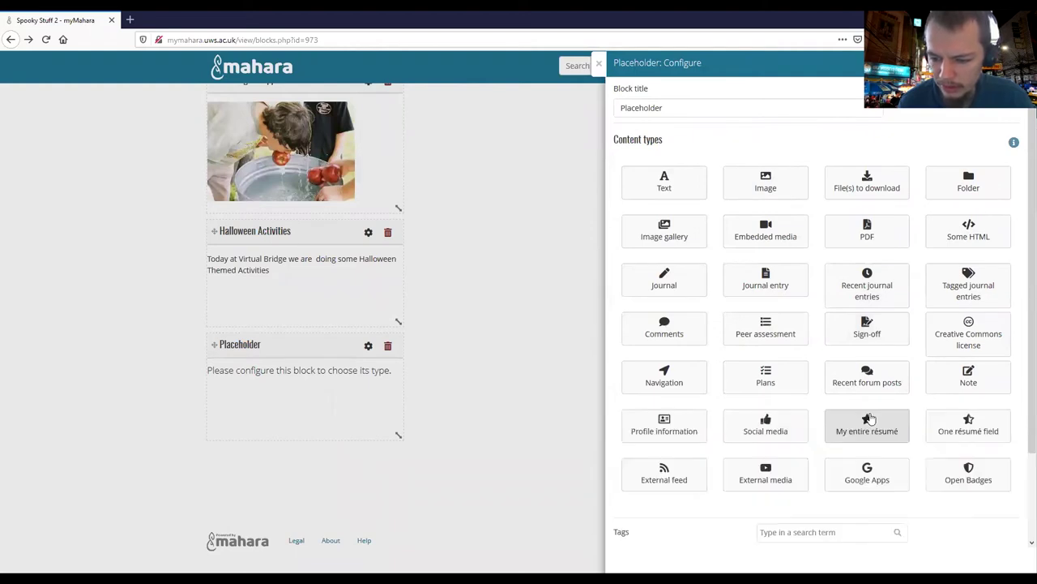
pyautogui.click(835, 178)
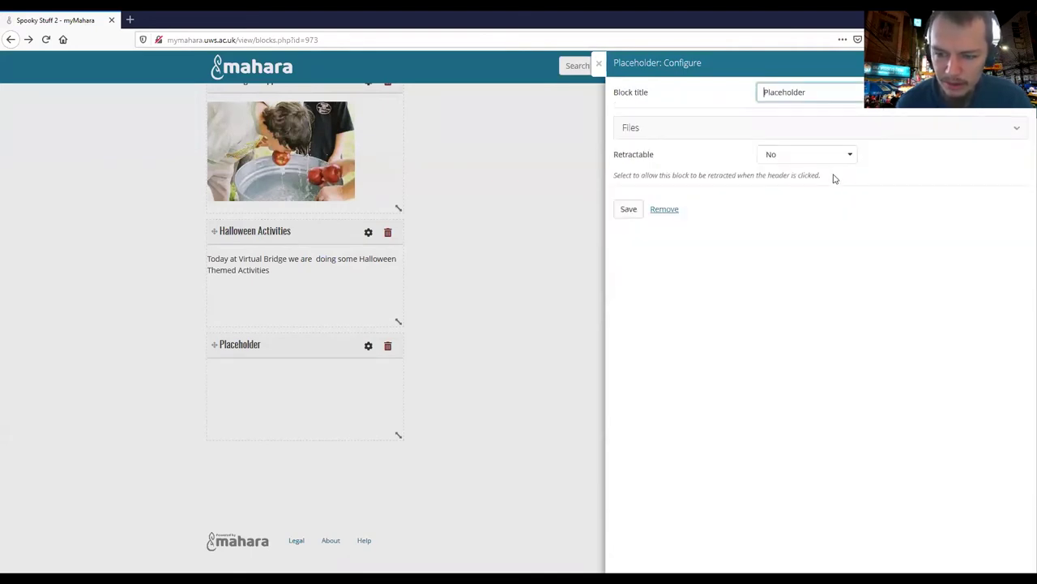
pyautogui.click(781, 128)
pyautogui.click(641, 283)
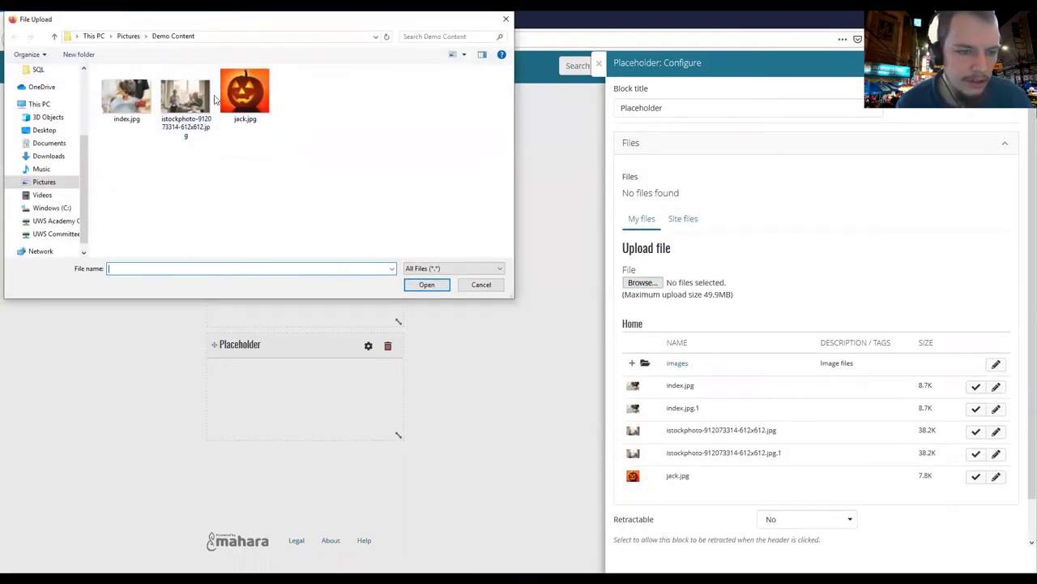
pyautogui.click(208, 98)
pyautogui.doubleClick(208, 99)
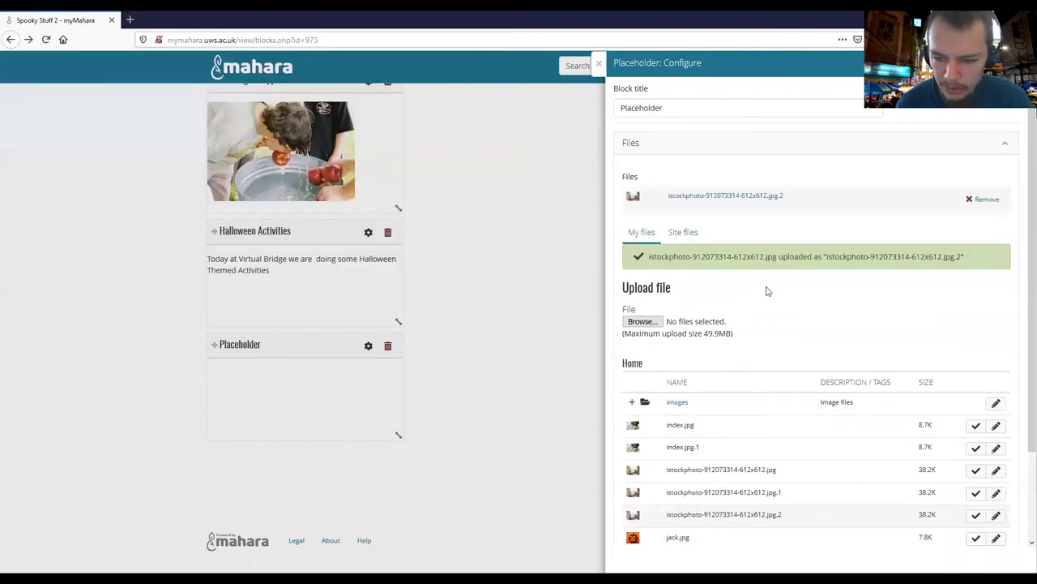
pyautogui.scroll(-3, 767, 291)
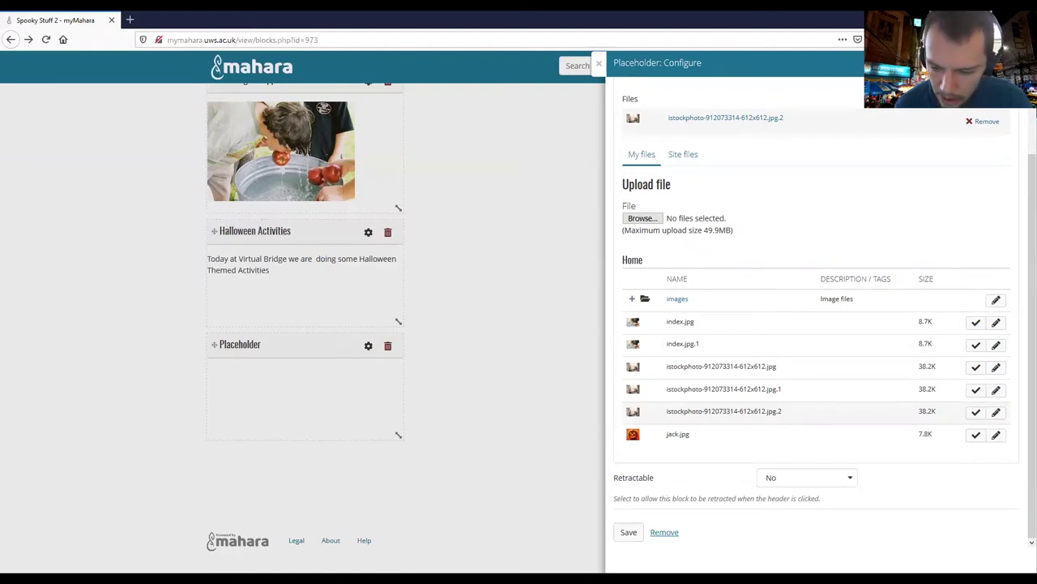
pyautogui.click(638, 539)
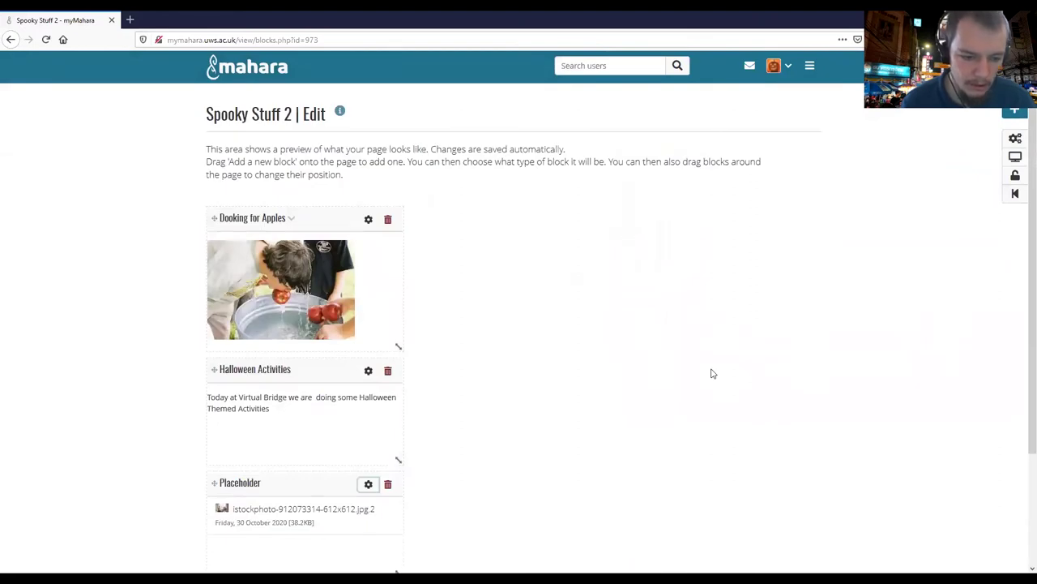
pyautogui.scroll(-3, 384, 447)
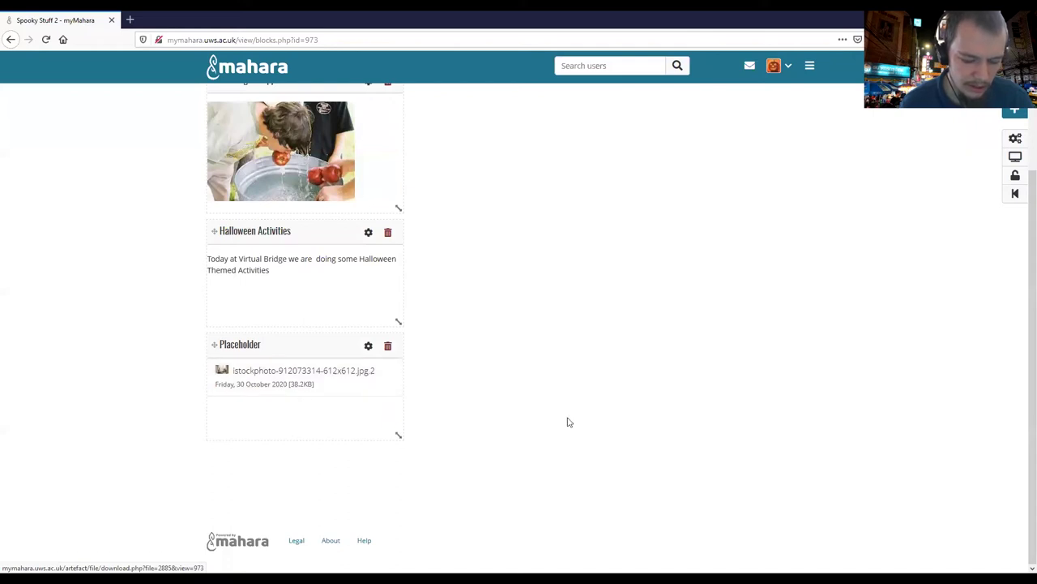
pyautogui.scroll(3, 597, 398)
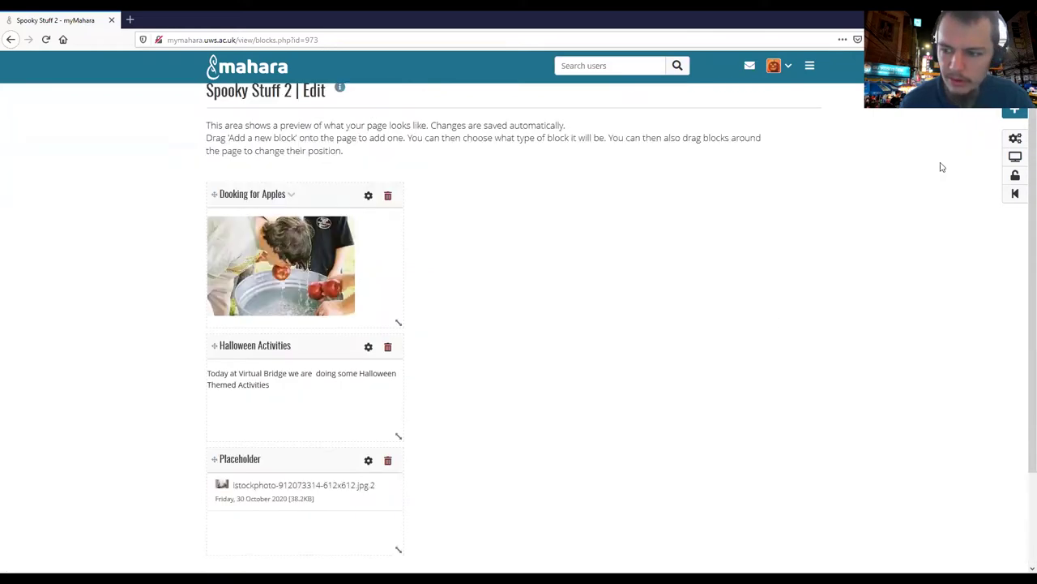
pyautogui.click(1013, 114)
pyautogui.click(553, 118)
pyautogui.click(367, 155)
pyautogui.click(367, 155)
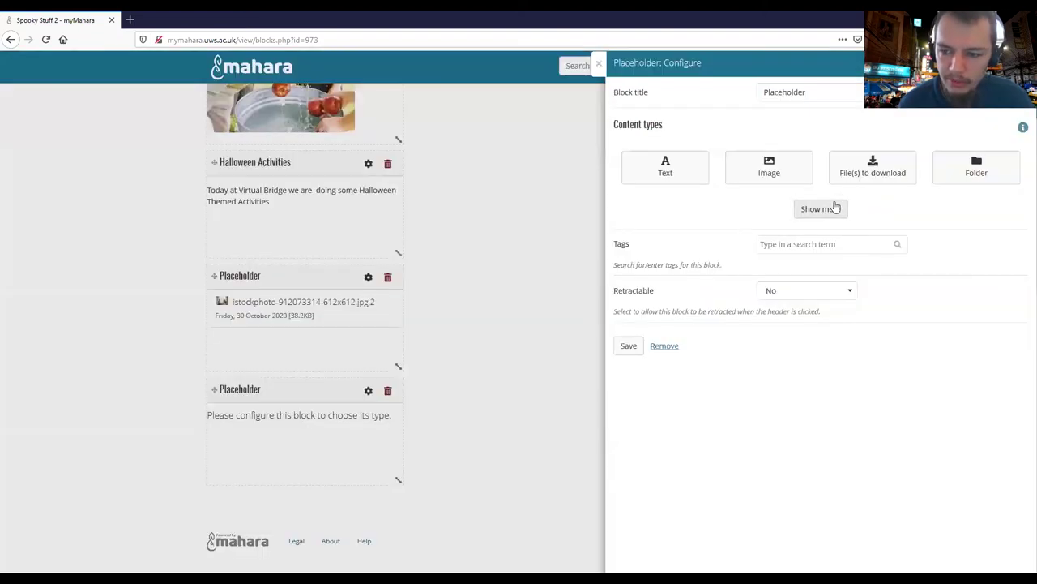
pyautogui.click(847, 213)
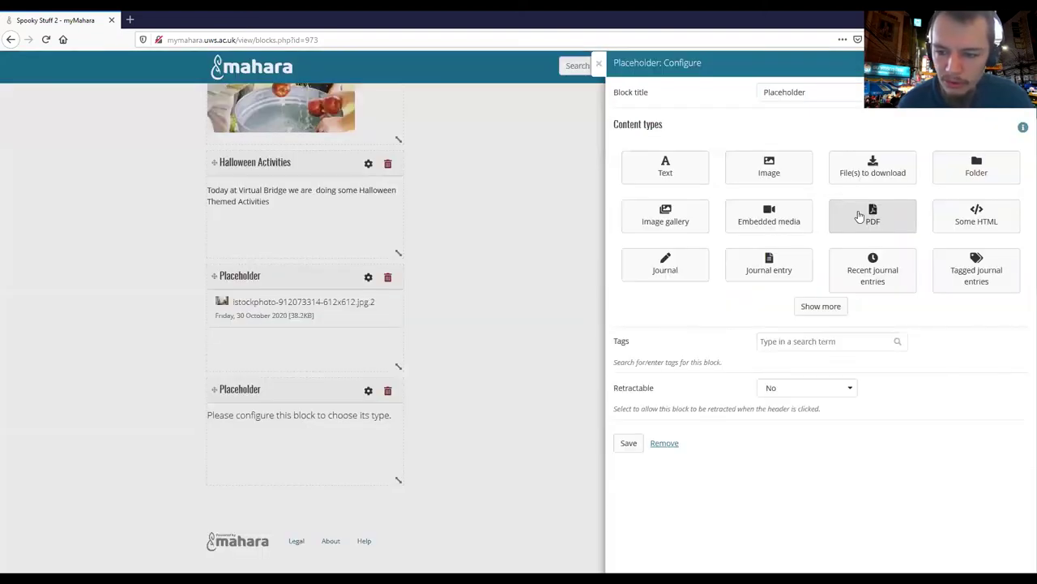
pyautogui.click(821, 306)
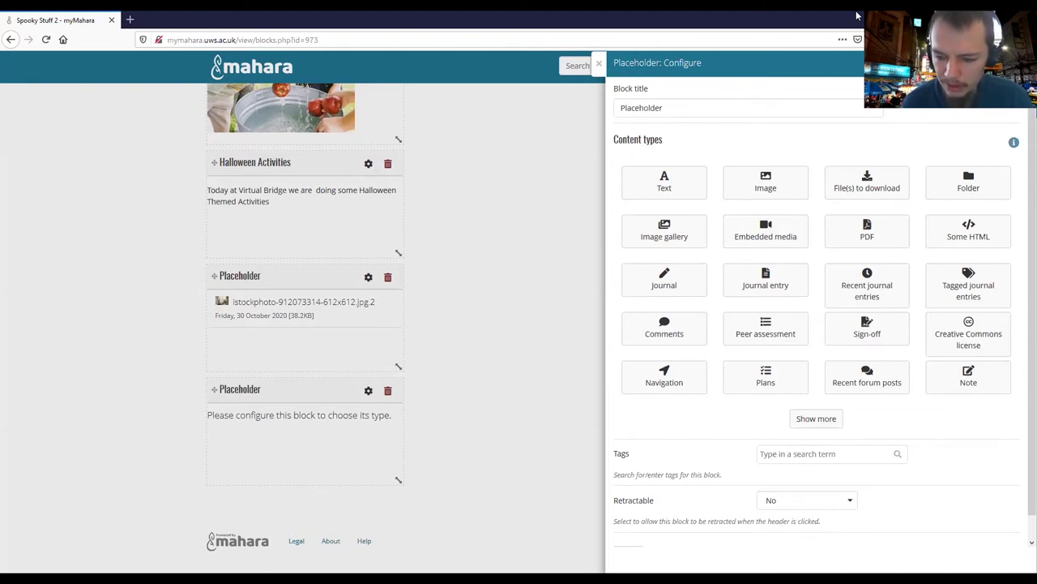
pyautogui.click(827, 423)
pyautogui.scroll(-2, 831, 426)
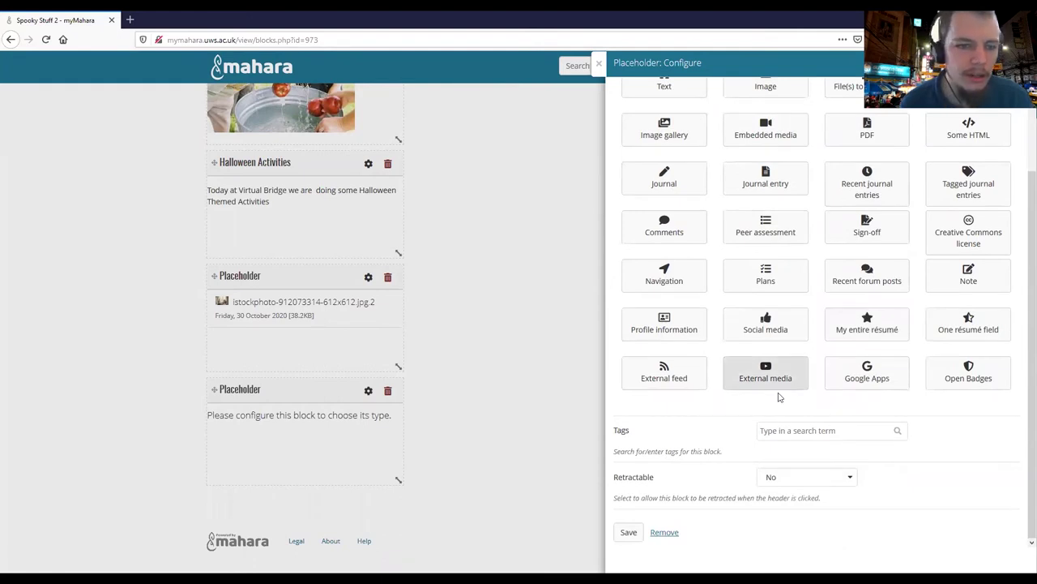
pyautogui.click(601, 64)
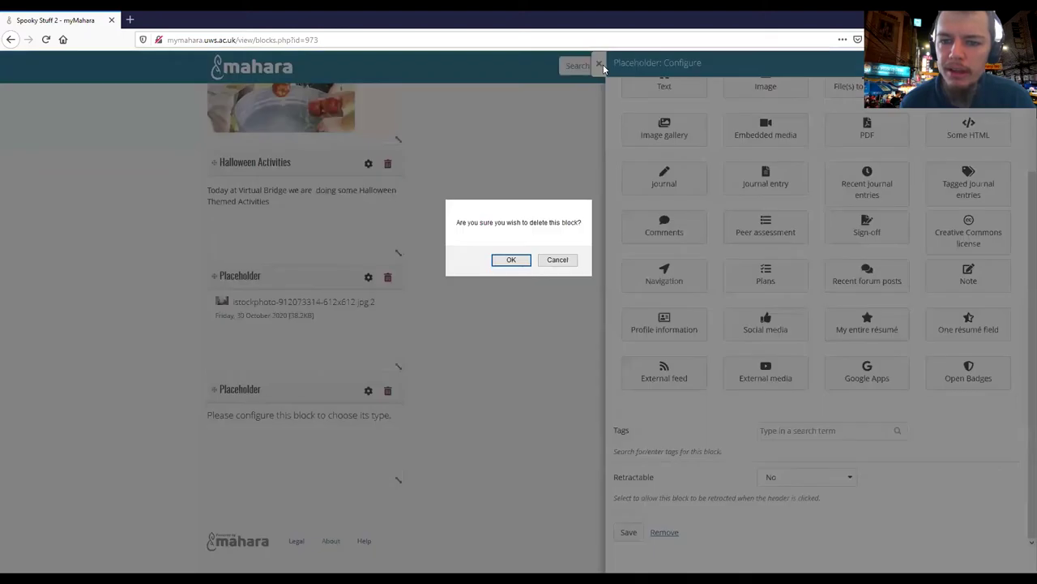
pyautogui.click(517, 259)
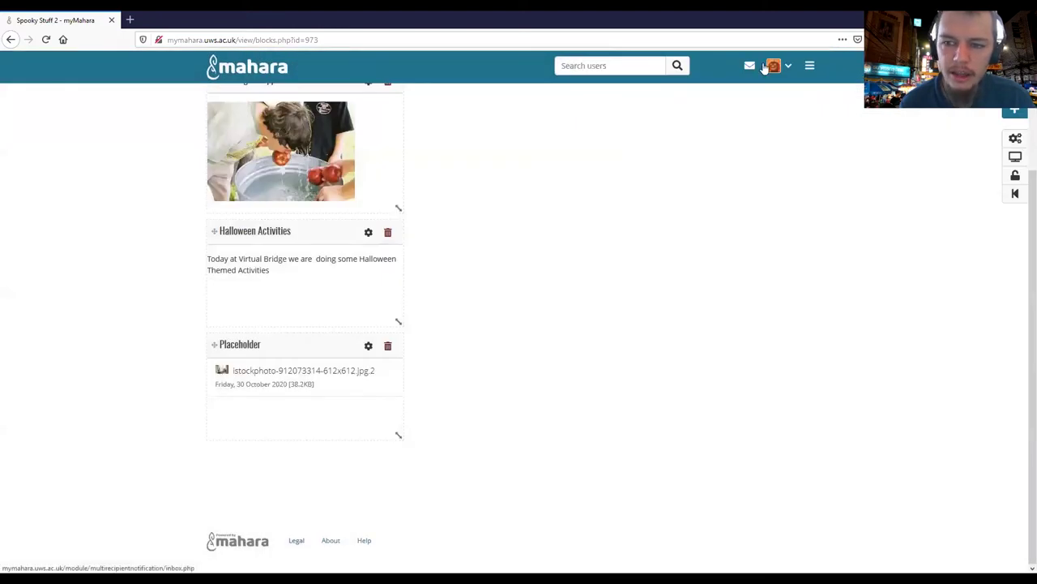
# Visit the Dashboard and the Shared by me overview, toggling between shared pages and collections.
pyautogui.click(809, 66)
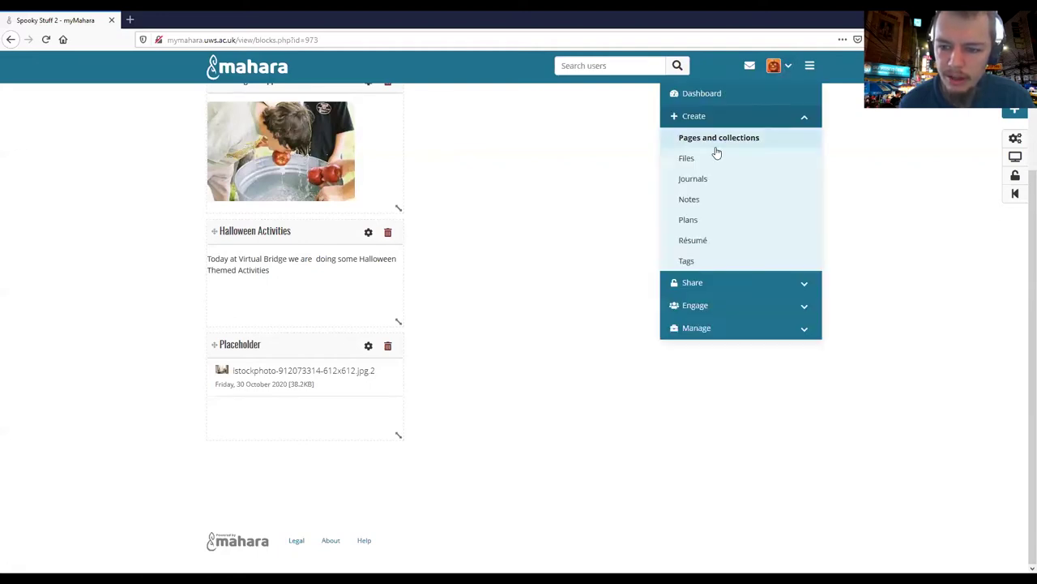
pyautogui.click(707, 97)
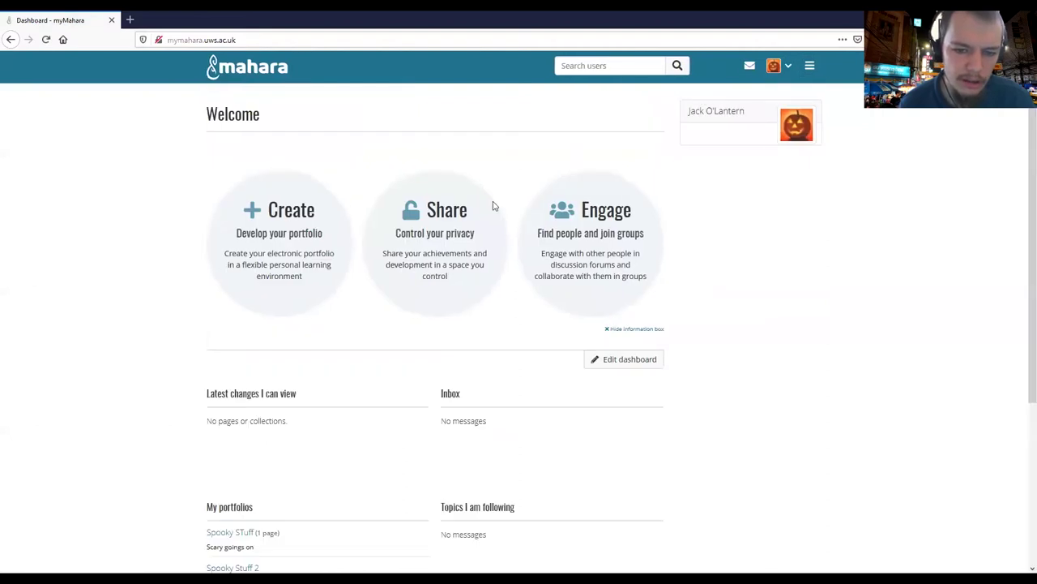
pyautogui.click(493, 206)
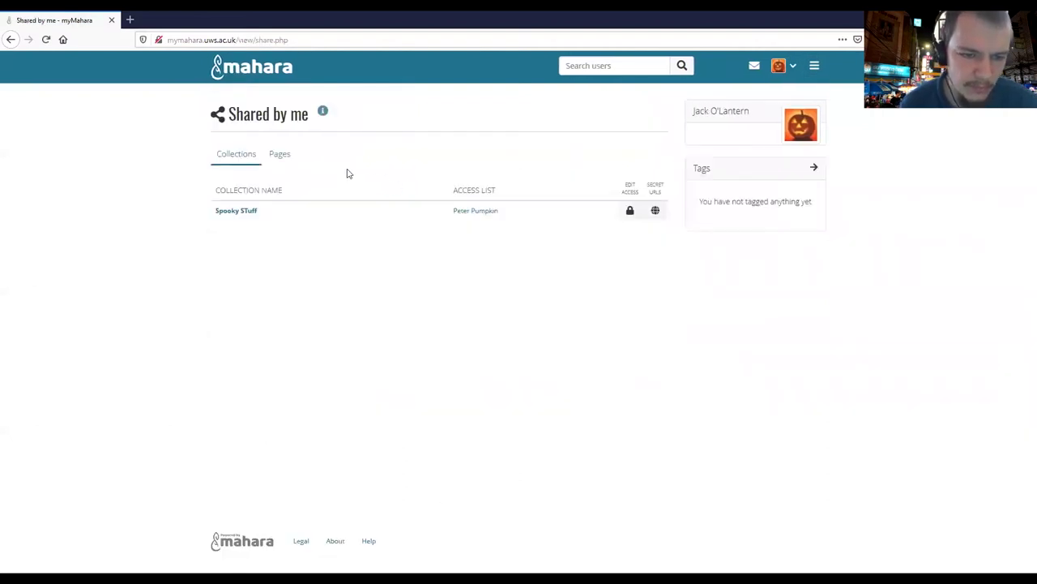
pyautogui.click(287, 160)
pyautogui.click(227, 155)
# Go to Create > Pages and collections, view the Profile page, and return to the list.
pyautogui.click(809, 75)
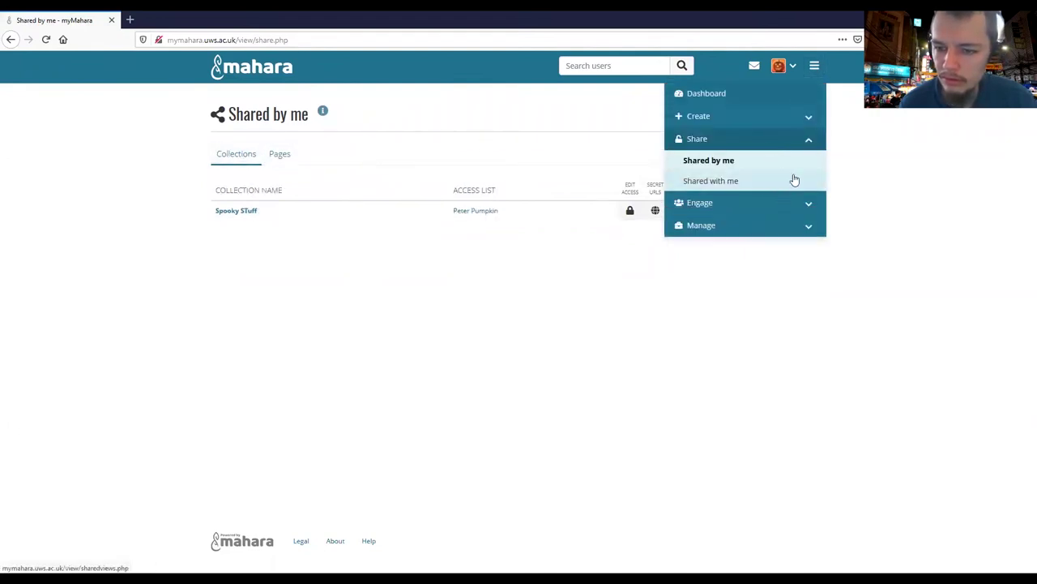
pyautogui.click(808, 118)
pyautogui.click(736, 138)
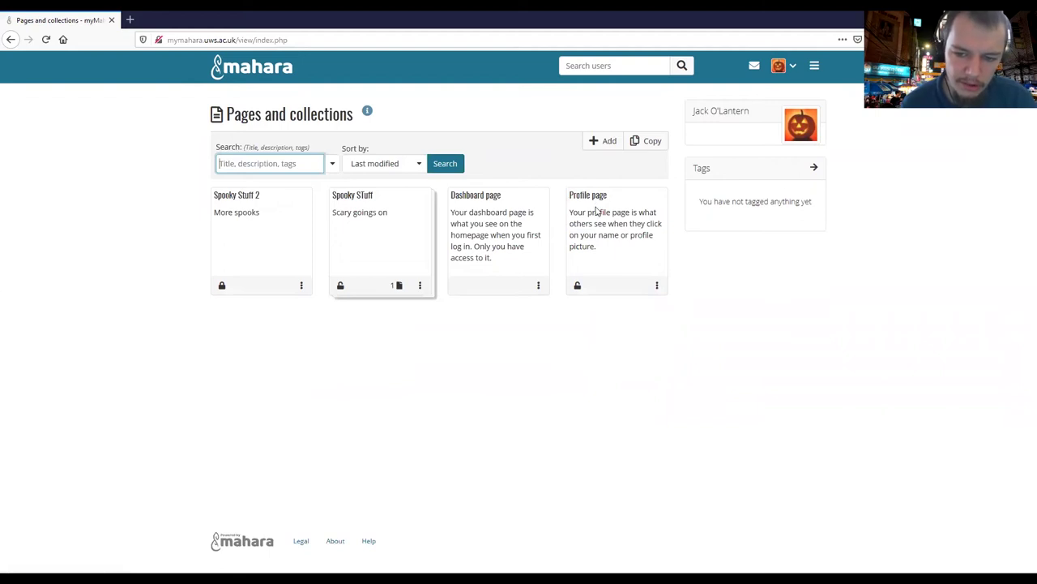
pyautogui.click(596, 203)
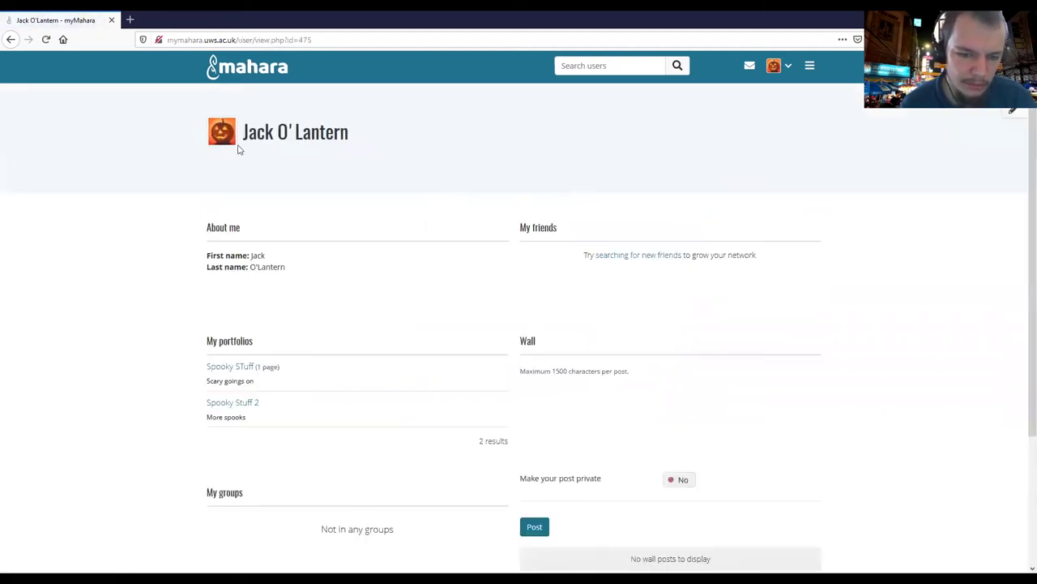
pyautogui.click(10, 39)
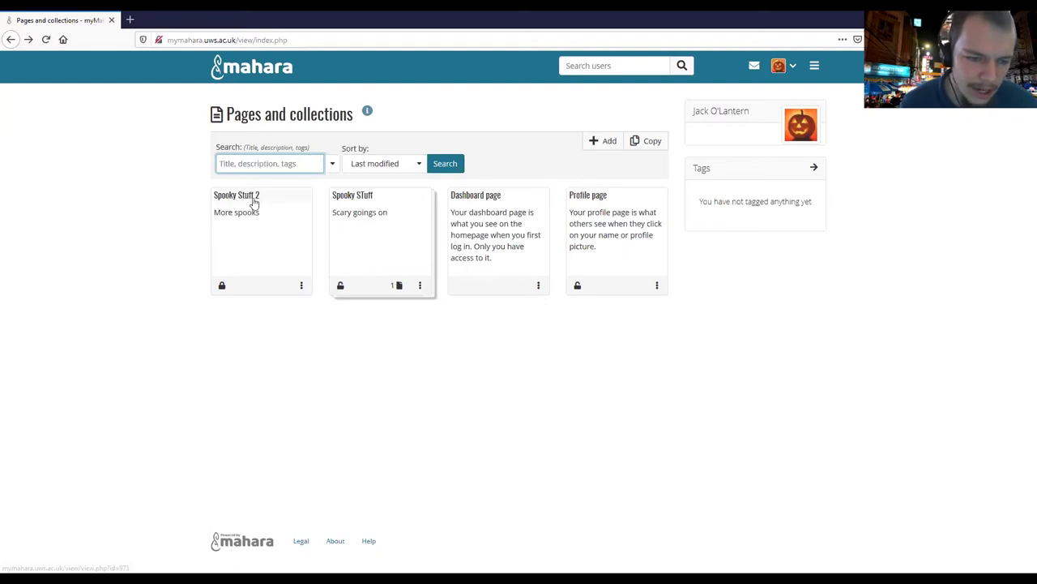
# Open Spooky Stuff 2, switch it to editing, and go to its access settings.
pyautogui.click(271, 230)
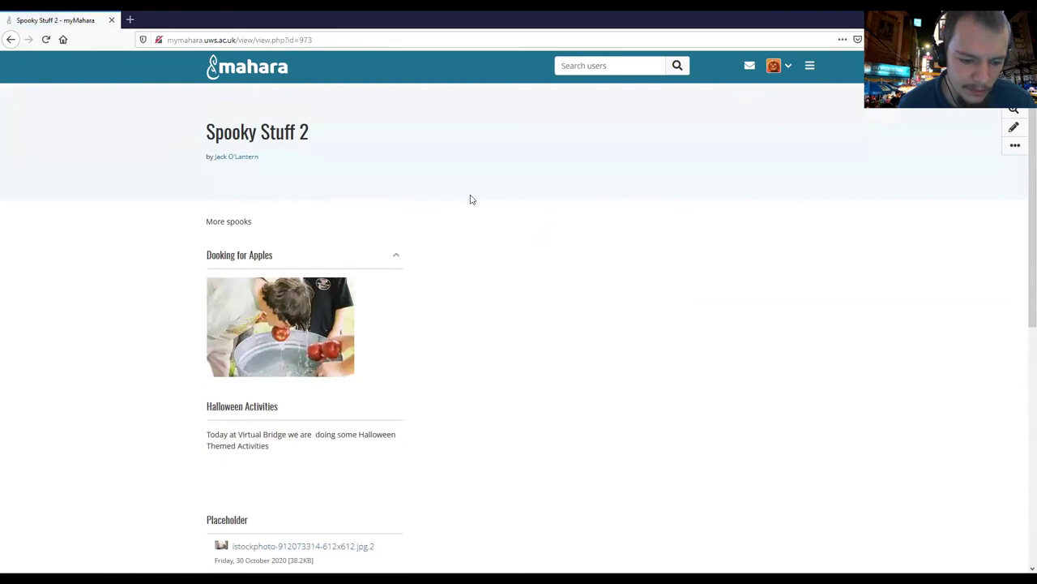
pyautogui.scroll(-5, 526, 203)
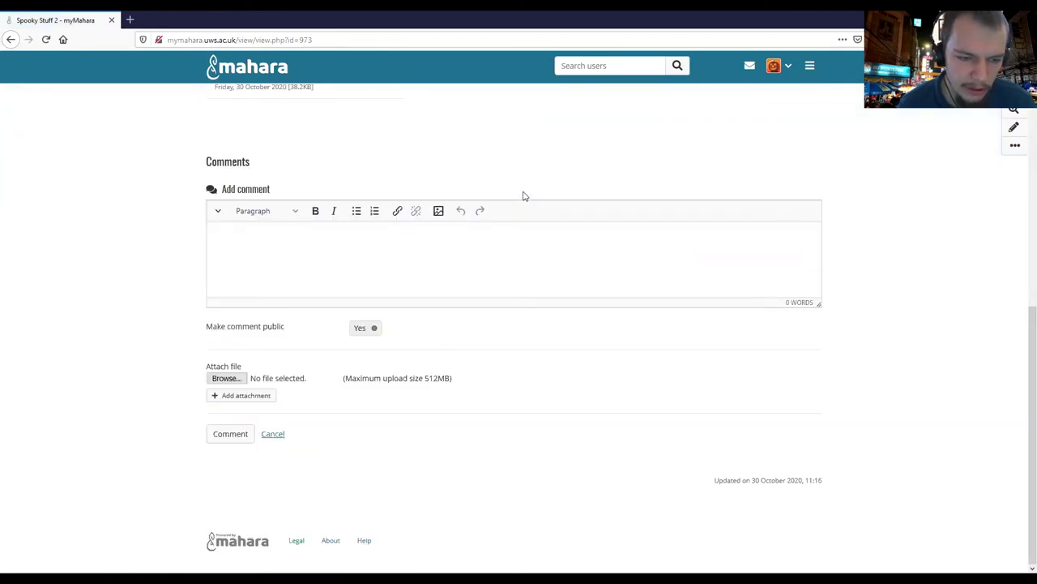
pyautogui.scroll(5, 519, 197)
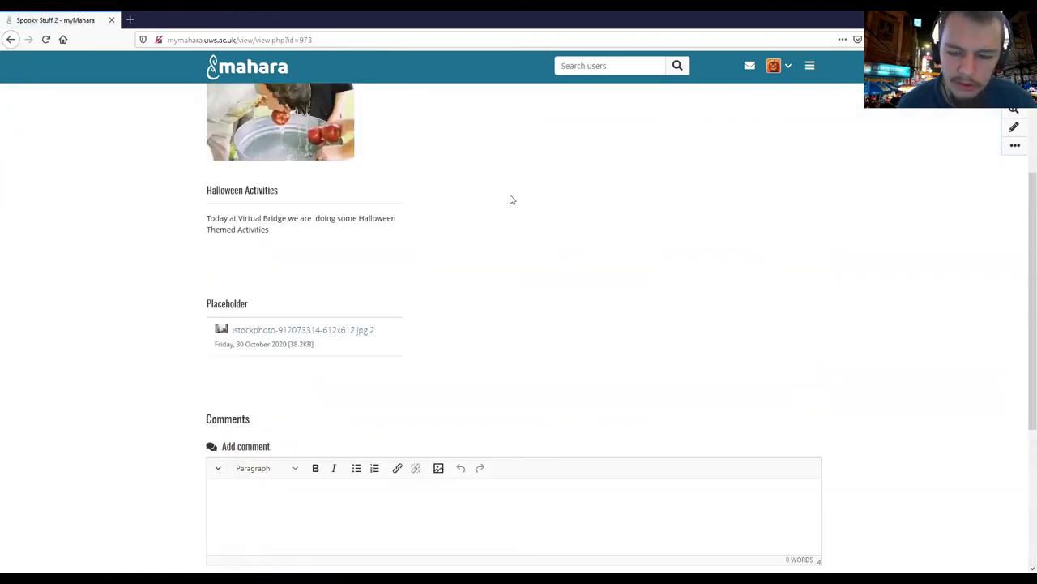
pyautogui.click(1014, 143)
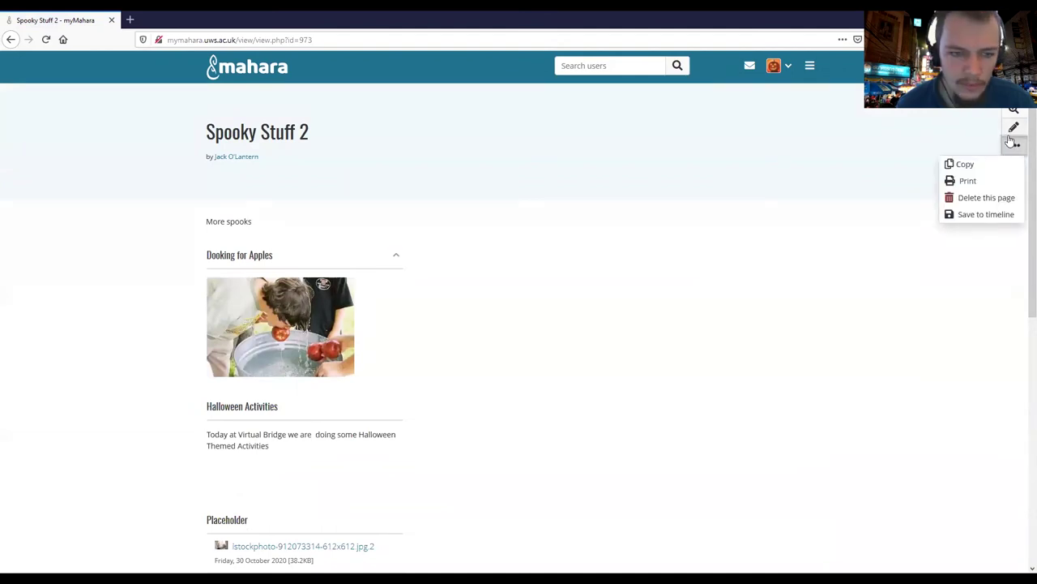
pyautogui.click(1014, 128)
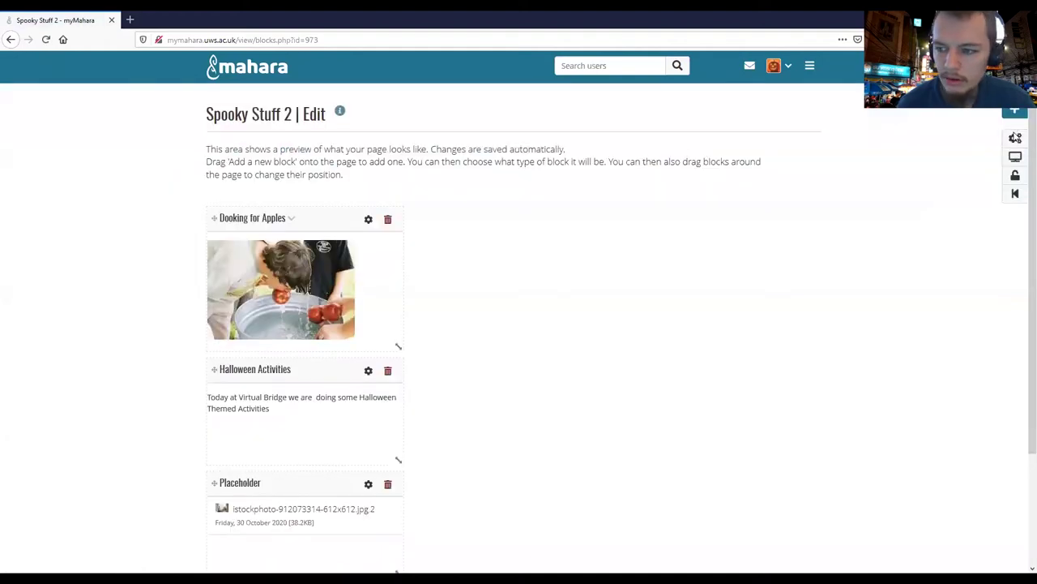
pyautogui.click(1014, 178)
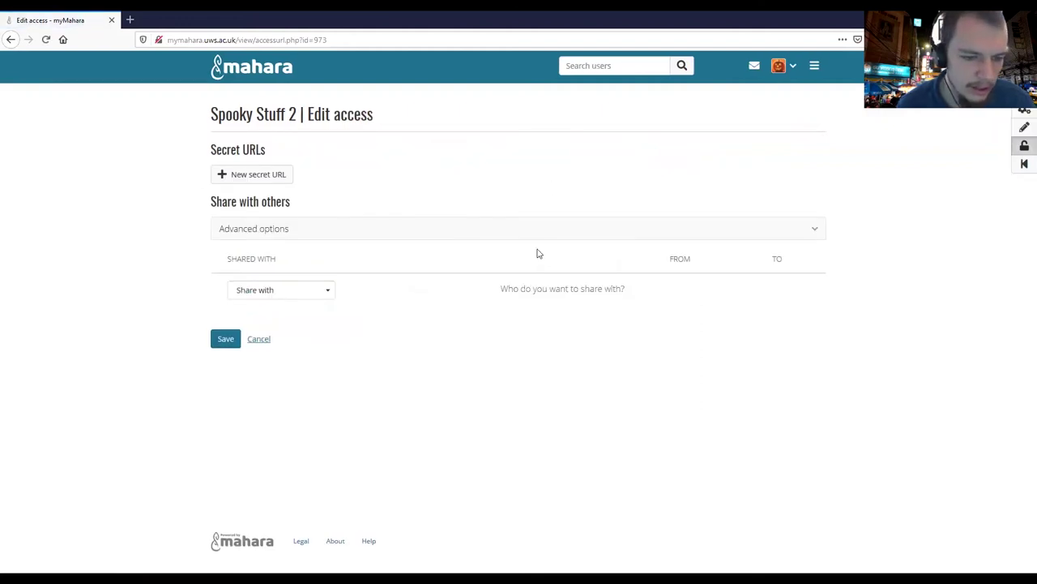
# Pick User from the Share with dropdown to add a user sharing row.
pyautogui.click(308, 296)
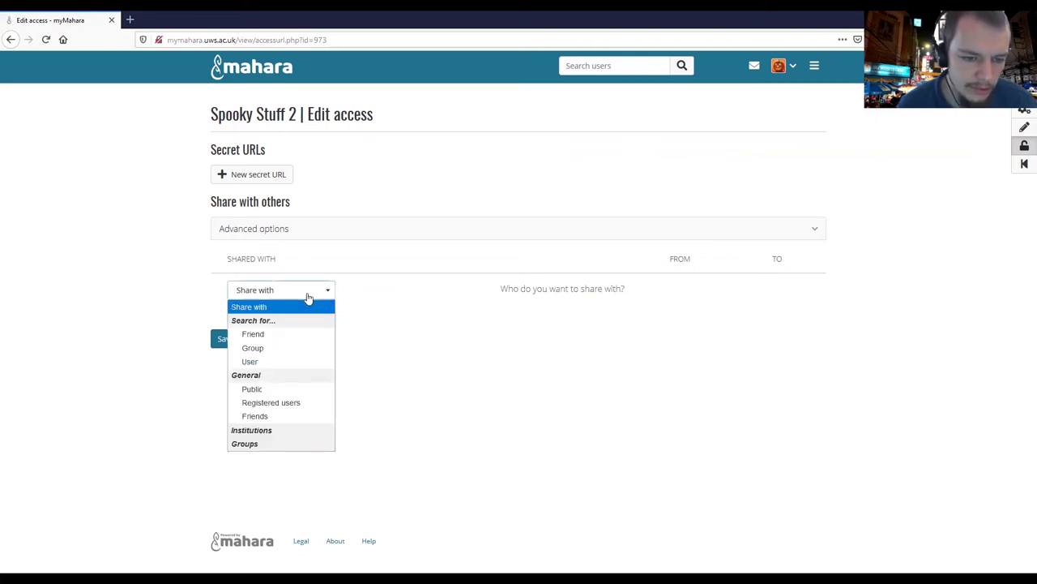
pyautogui.click(278, 362)
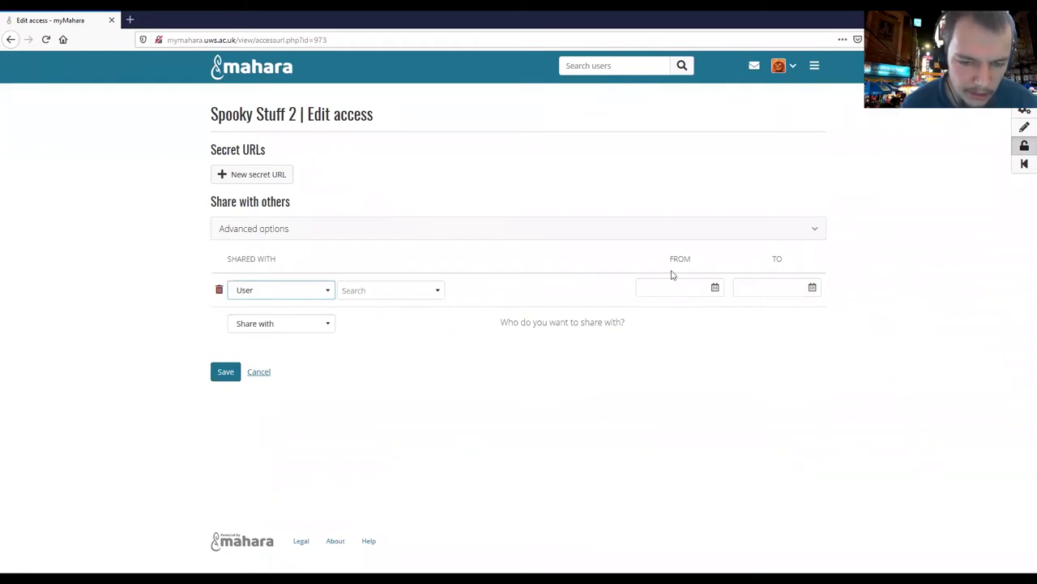
# Go to Create > Pages and collections, leaving the Spooky Stuff 2 access page unsaved.
pyautogui.click(790, 67)
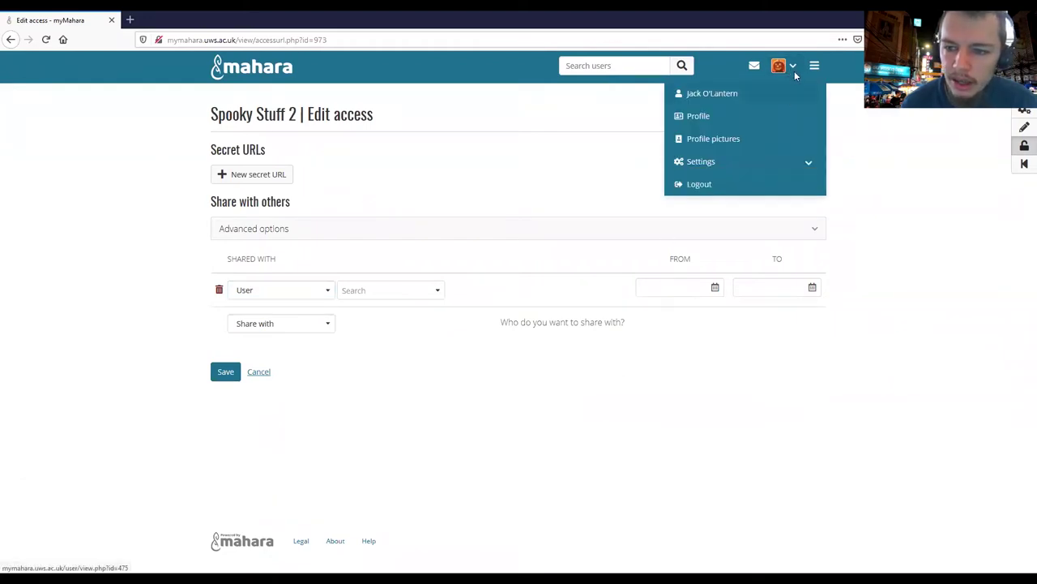
pyautogui.click(815, 66)
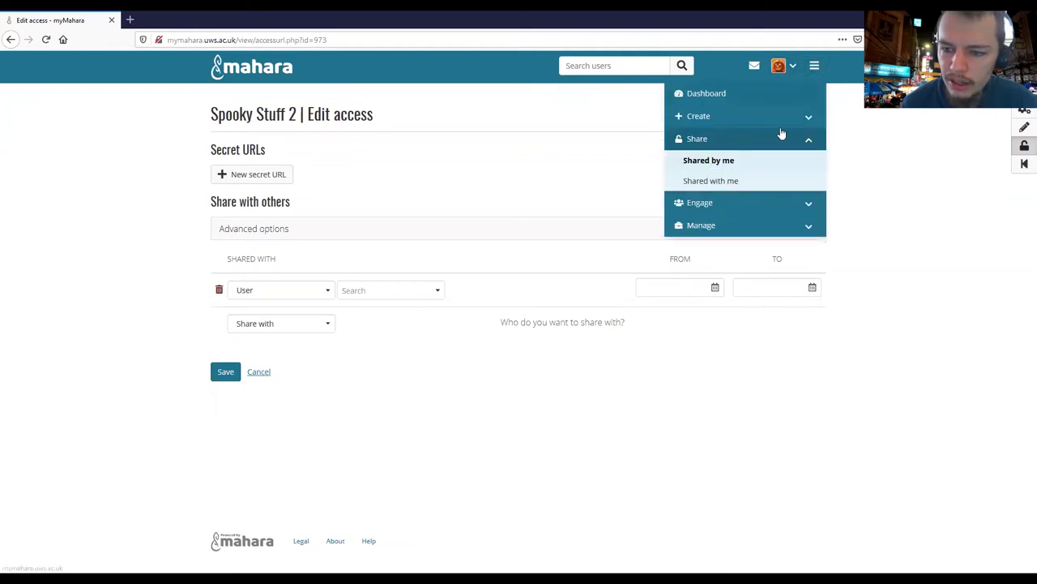
pyautogui.click(807, 118)
pyautogui.click(753, 140)
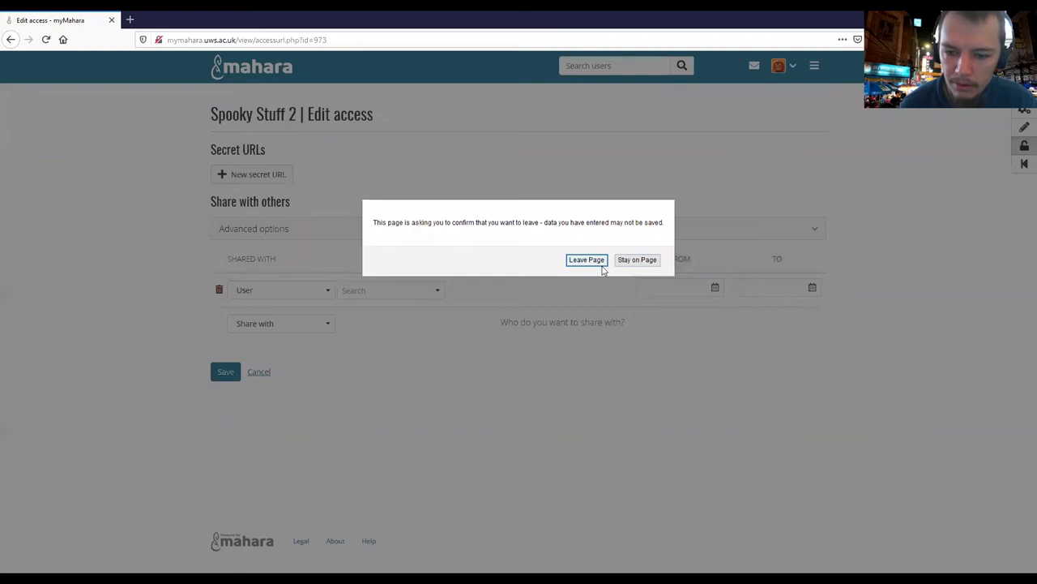
pyautogui.click(602, 264)
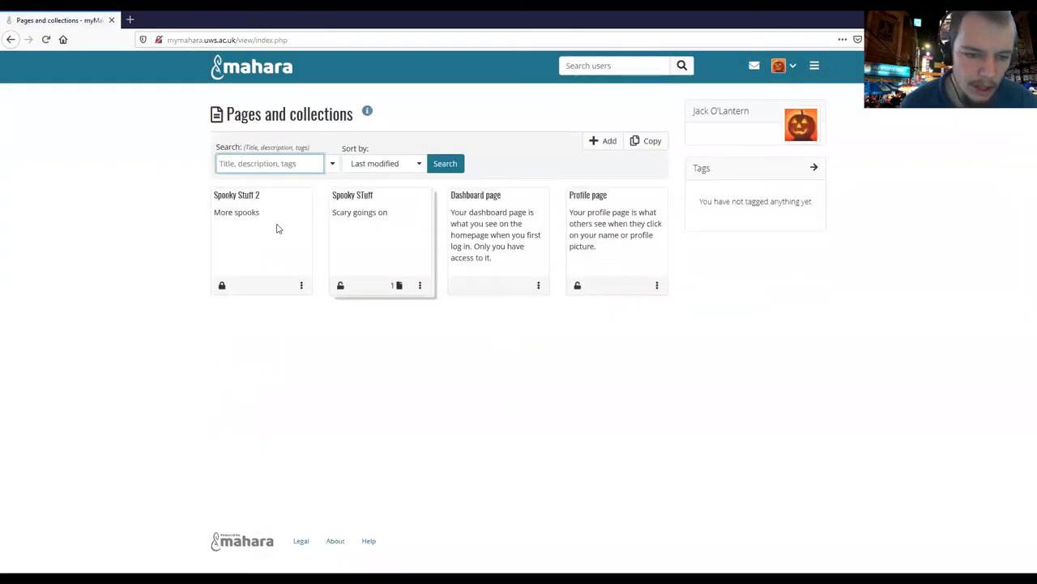
# Open the spooks page of Spooky STuff and go to its Edit access settings.
pyautogui.click(363, 242)
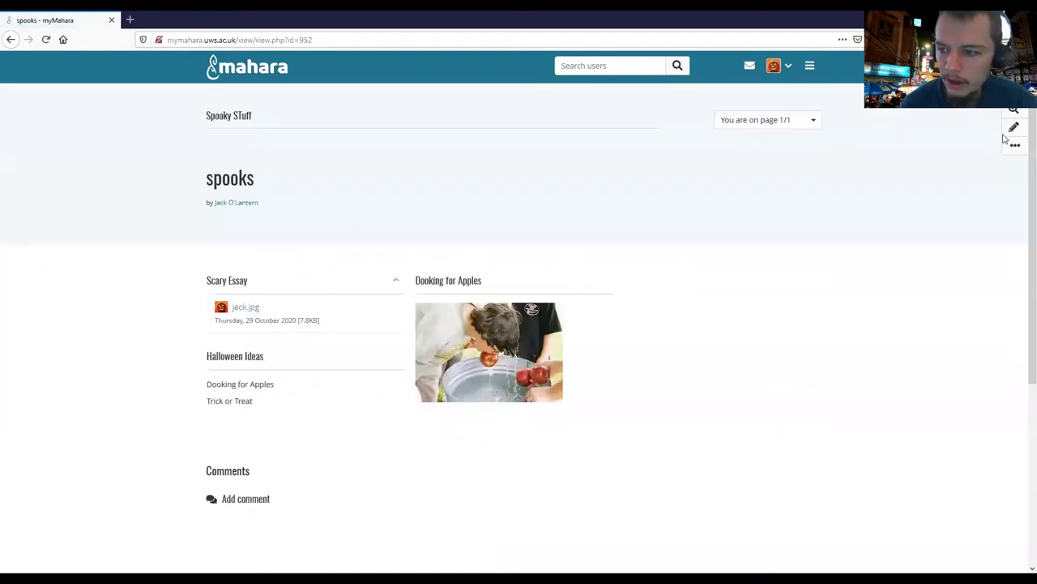
pyautogui.click(1013, 128)
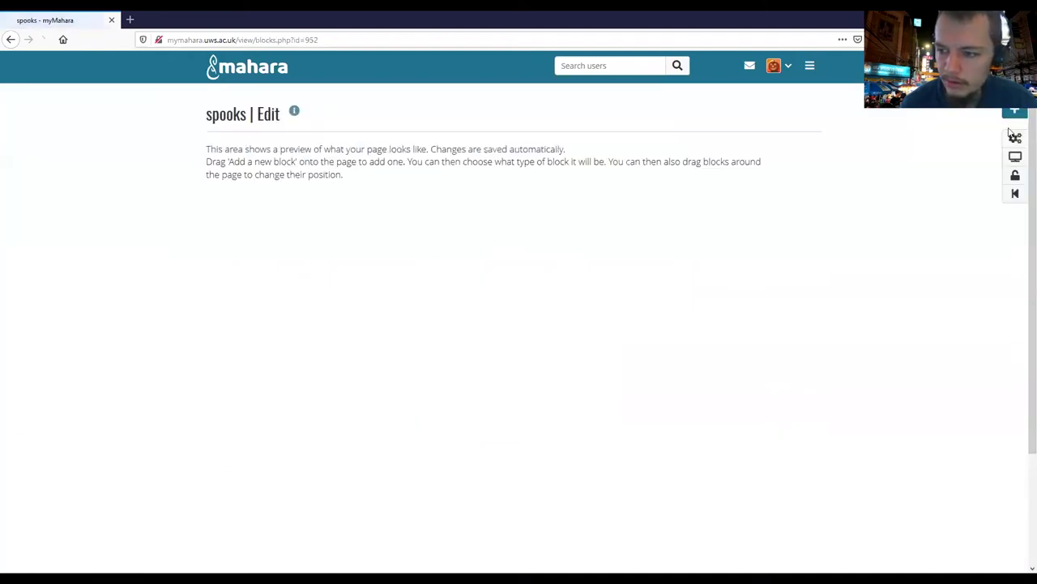
pyautogui.click(1013, 175)
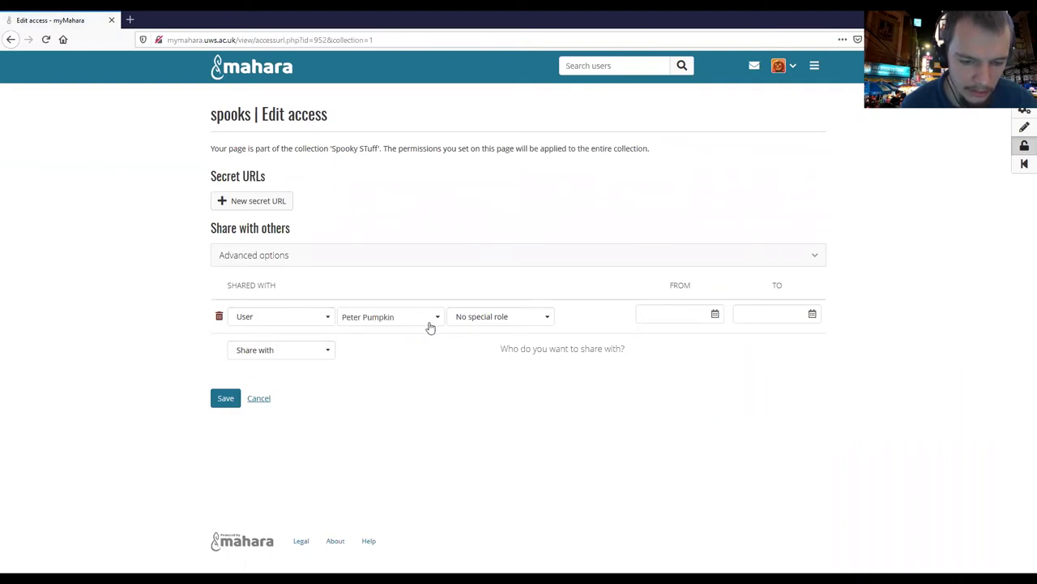
# Keep the shared user with no special role and leave the FROM date empty.
pyautogui.click(542, 314)
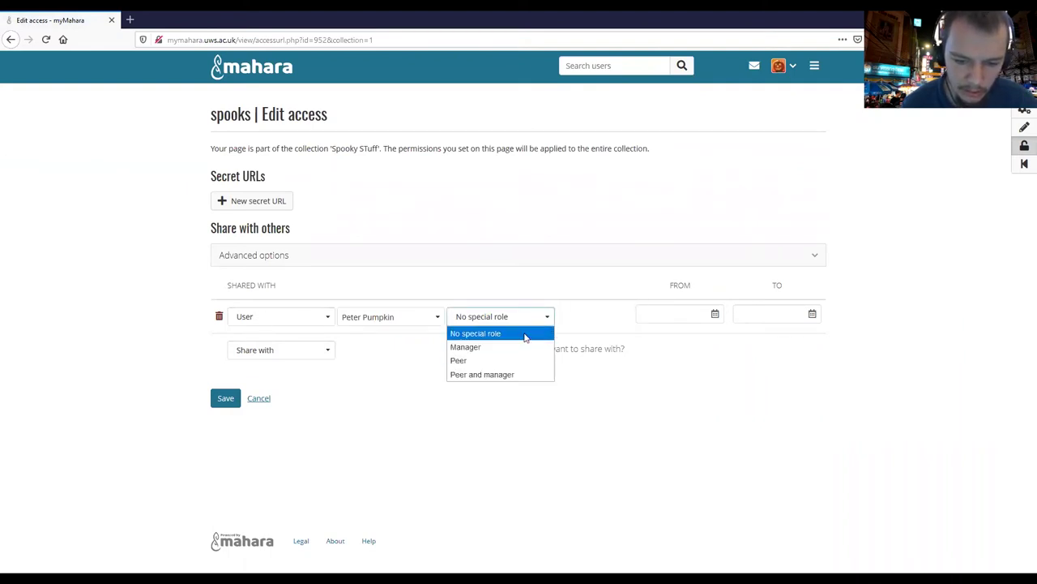
pyautogui.click(477, 333)
pyautogui.click(678, 316)
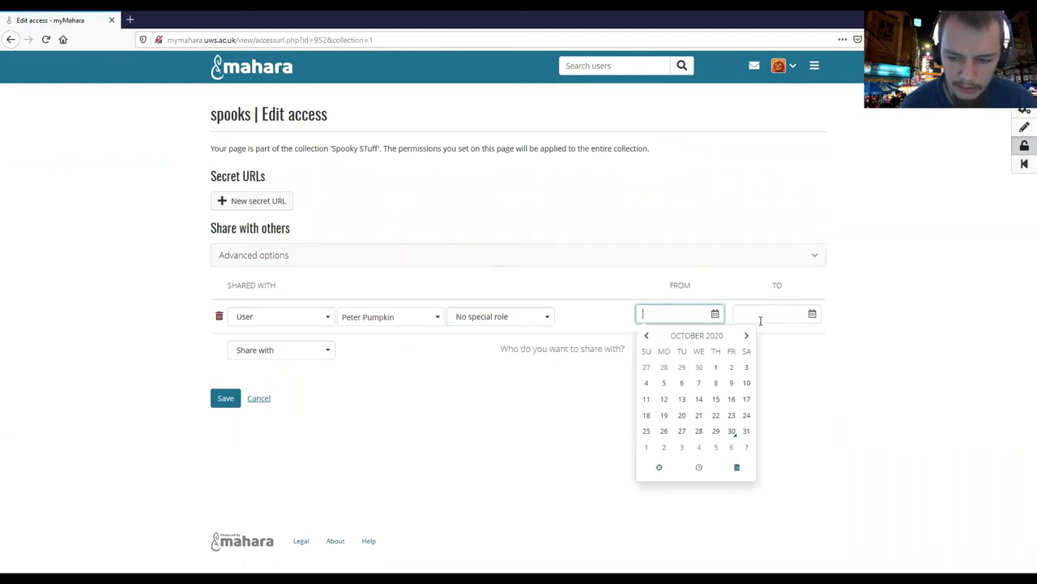
pyautogui.click(448, 360)
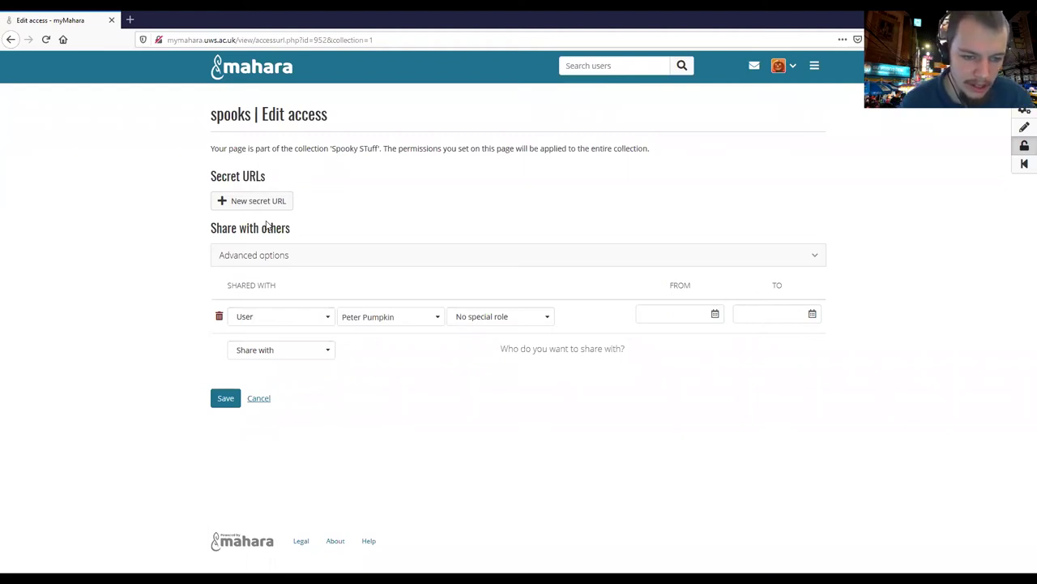
# Generate a new secret URL for spooks, reloading and confirming Leave Page until it appears.
pyautogui.click(243, 201)
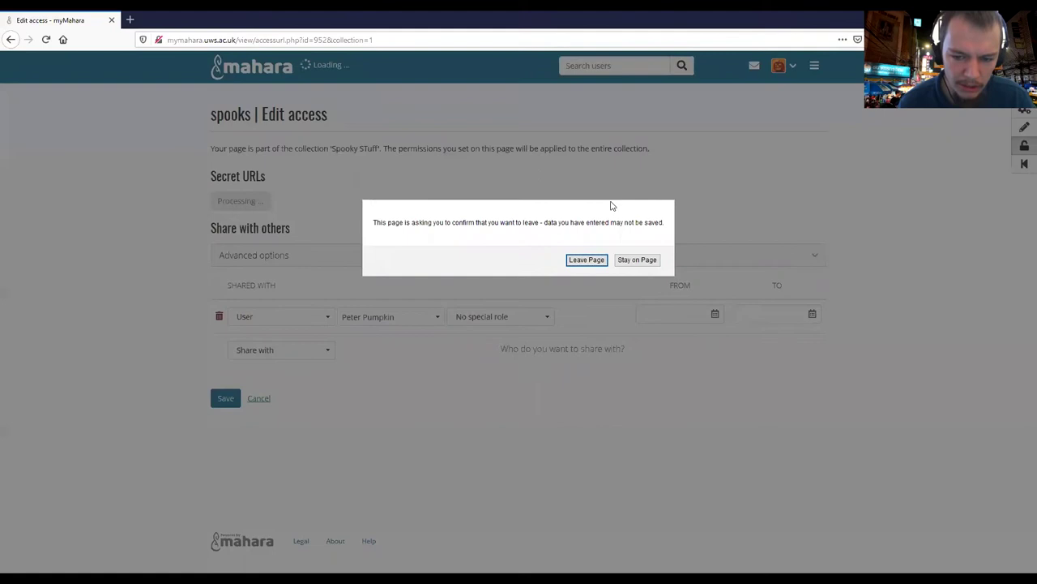
pyautogui.click(637, 259)
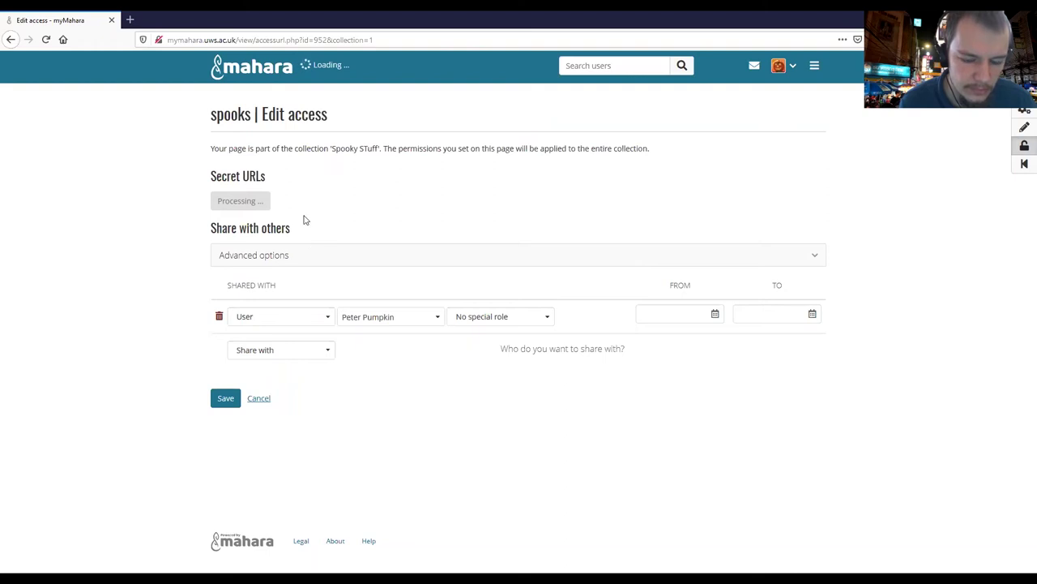
pyautogui.click(46, 39)
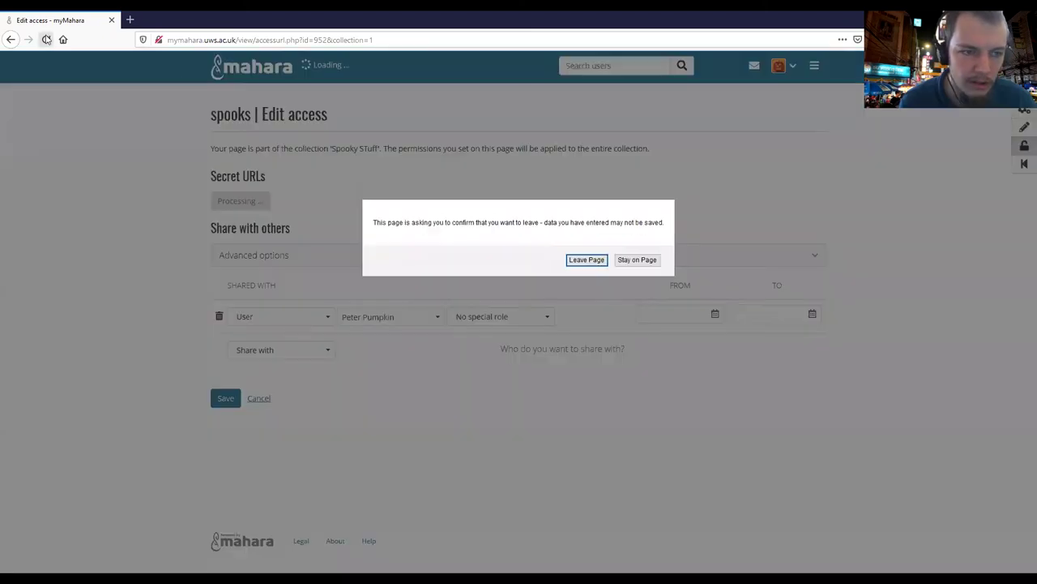
pyautogui.click(587, 260)
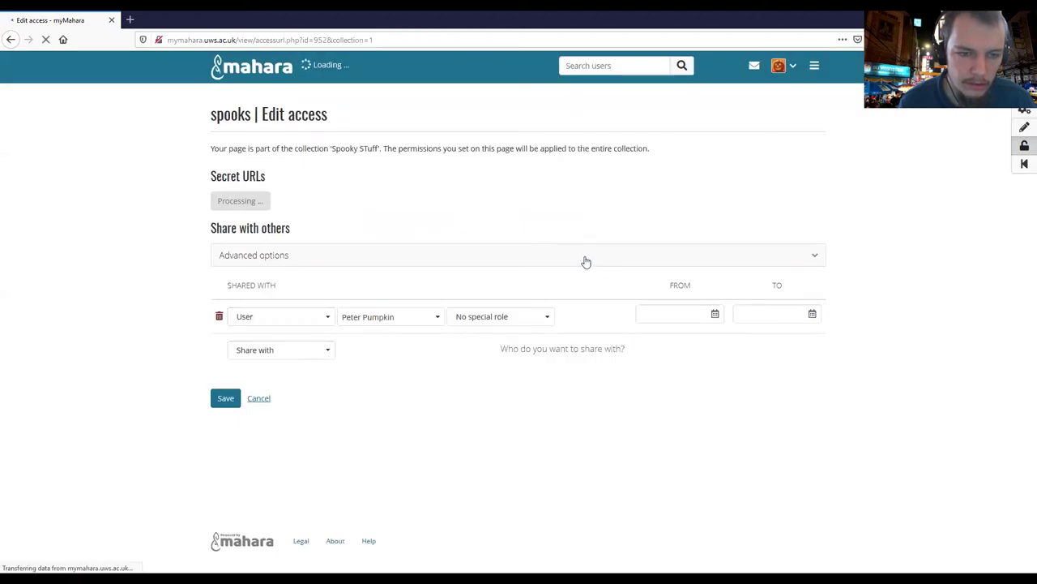
pyautogui.click(275, 200)
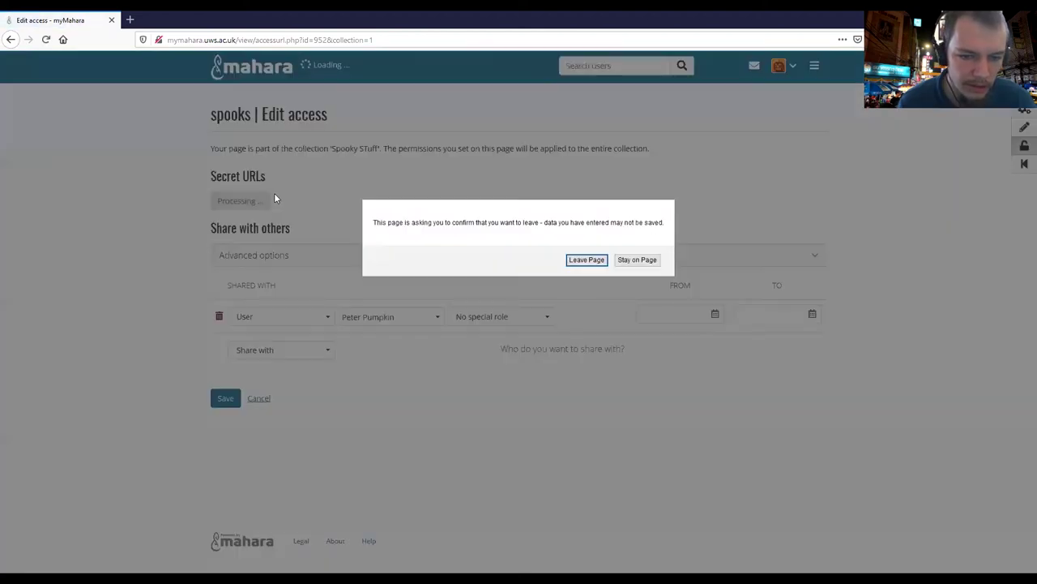
pyautogui.click(587, 259)
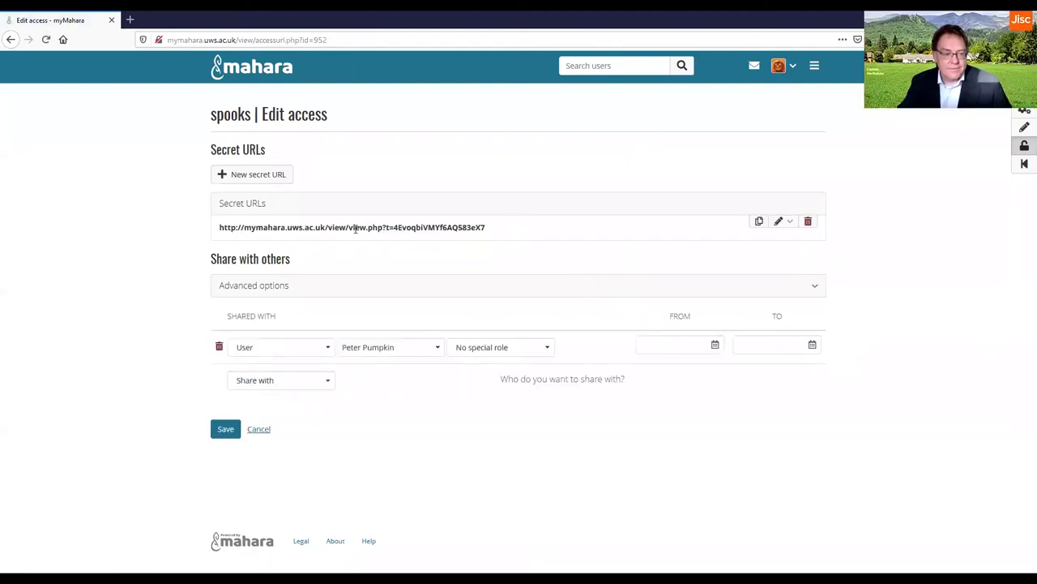
# Select the new secret URL and check its date settings, leaving From and To empty.
pyautogui.moveTo(499, 230); pyautogui.dragTo(209, 227)
pyautogui.hotkey('ctrl', 'c')
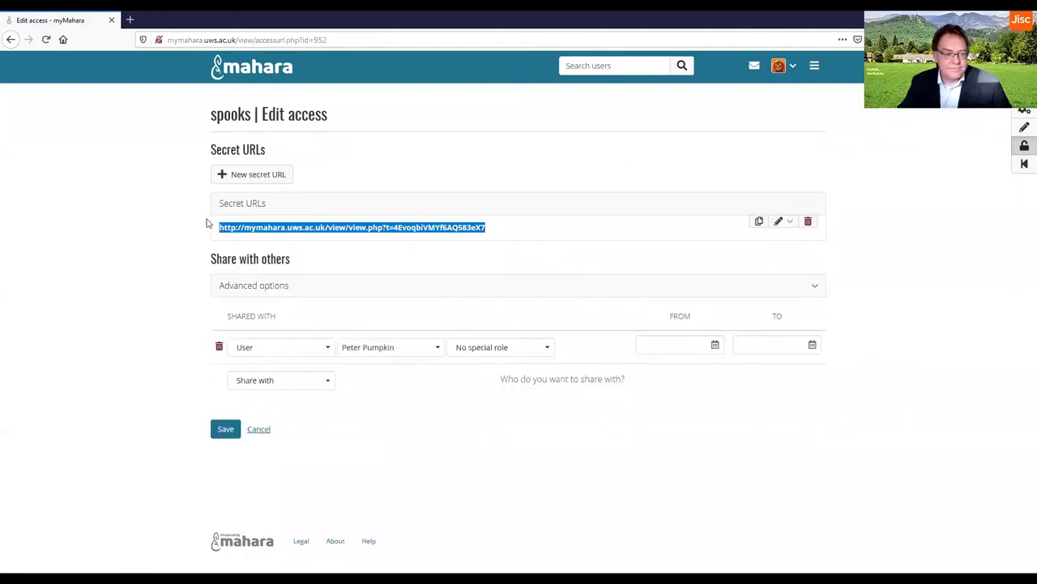
pyautogui.click(792, 221)
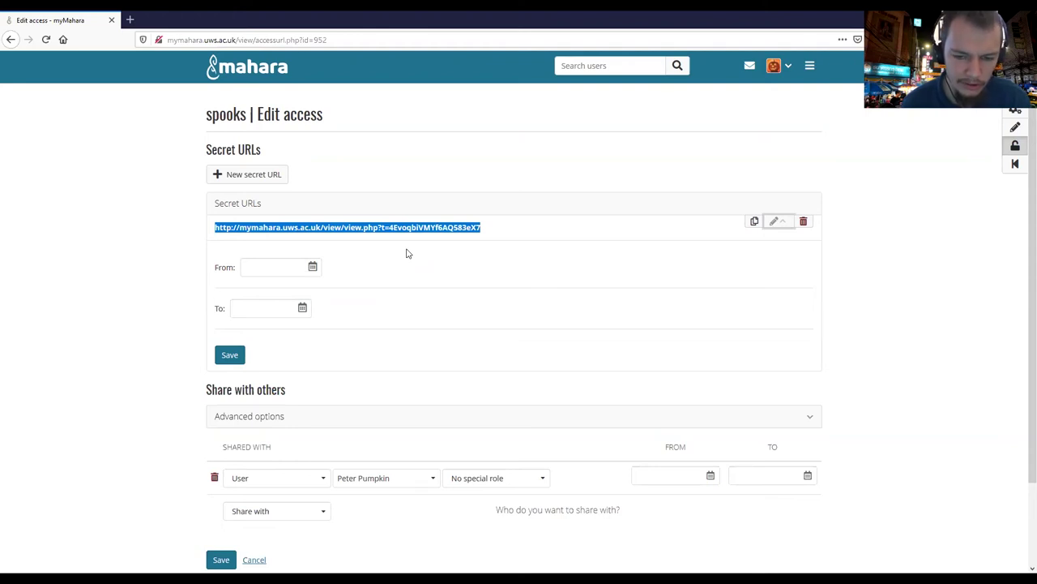
pyautogui.click(753, 221)
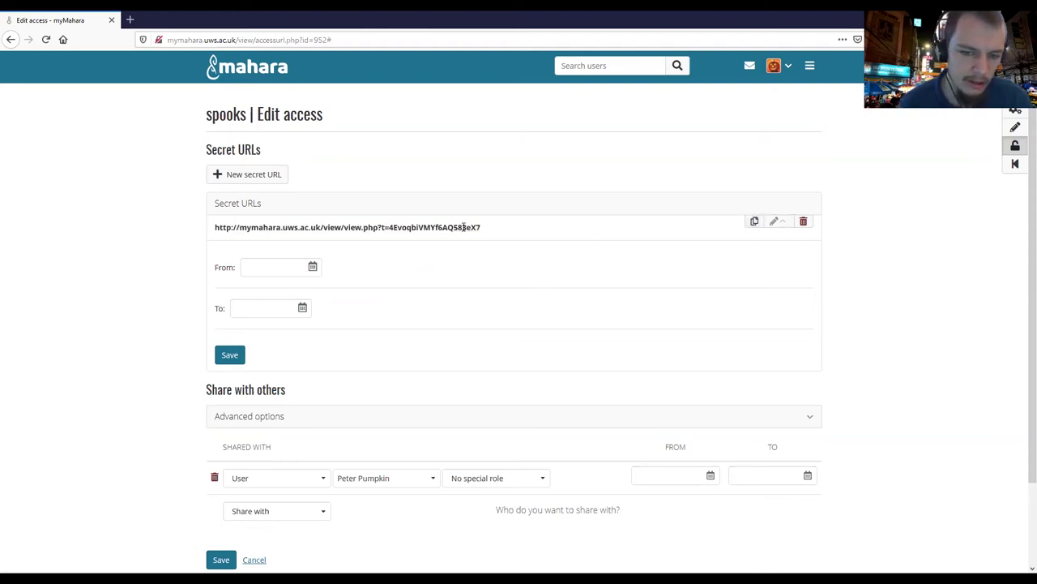
pyautogui.click(130, 20)
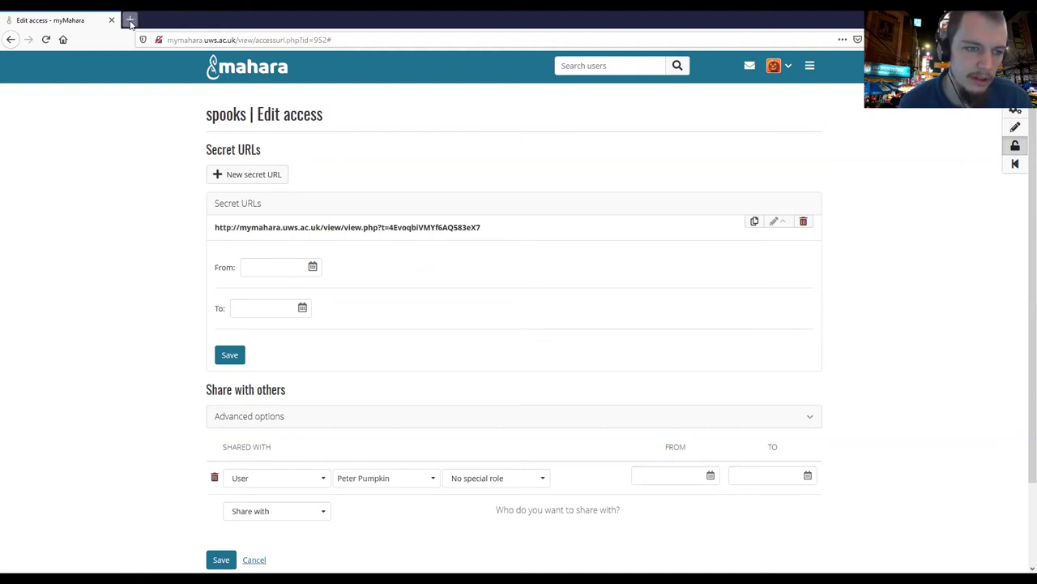
pyautogui.rightClick(178, 46)
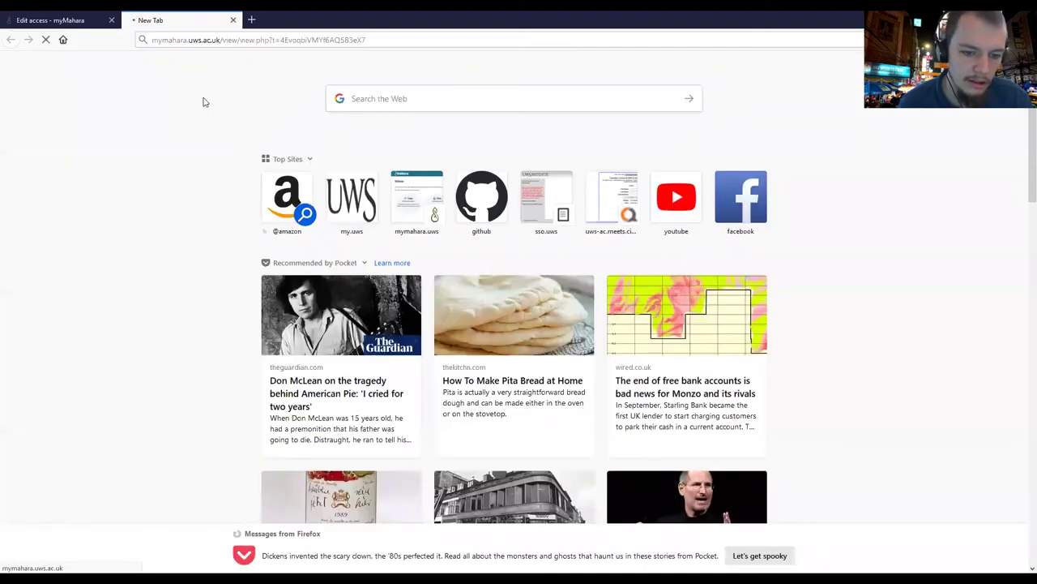
pyautogui.click(204, 101)
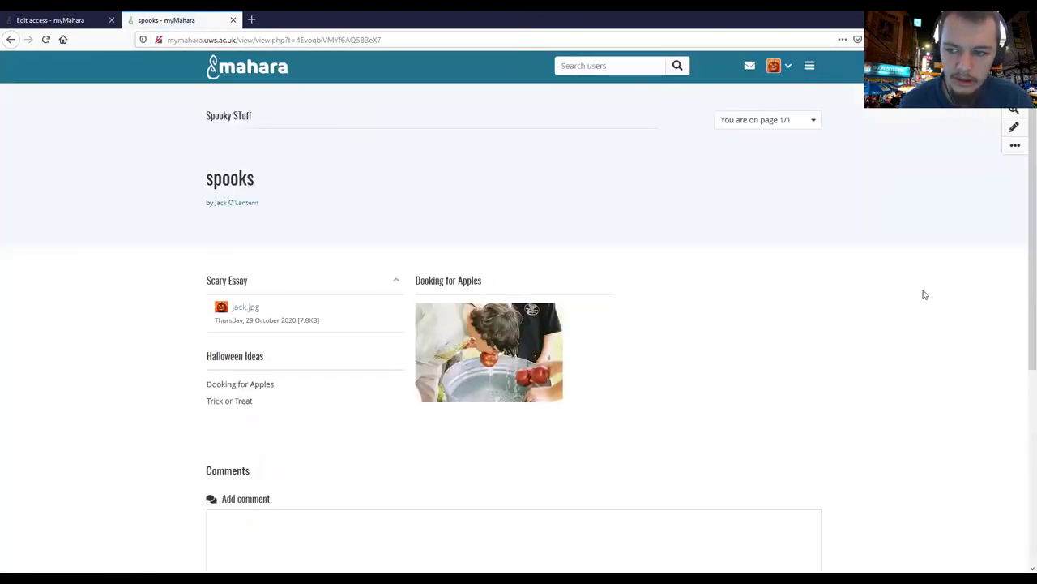
pyautogui.scroll(-5, 834, 206)
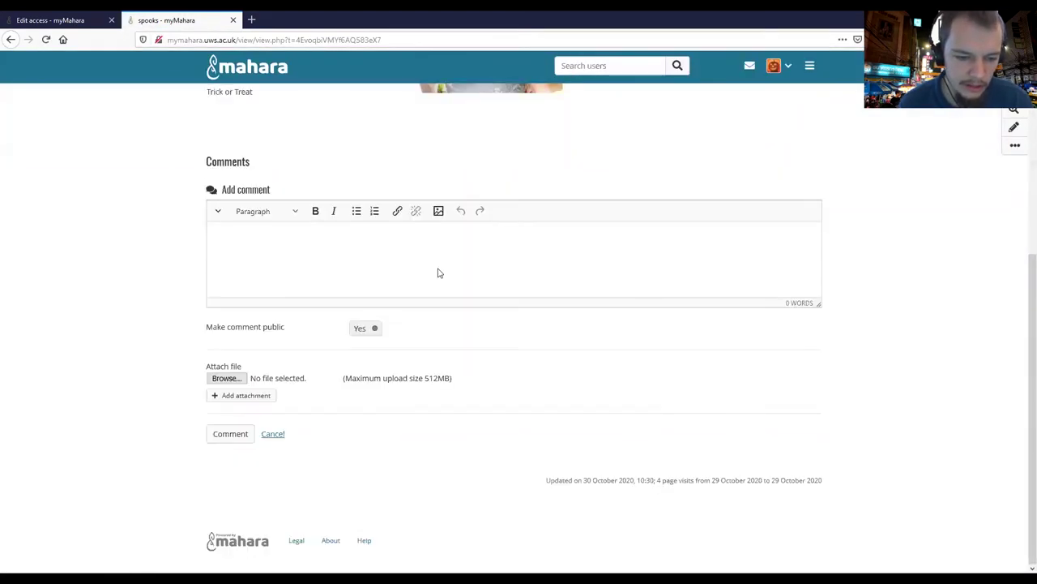
pyautogui.scroll(5, 437, 271)
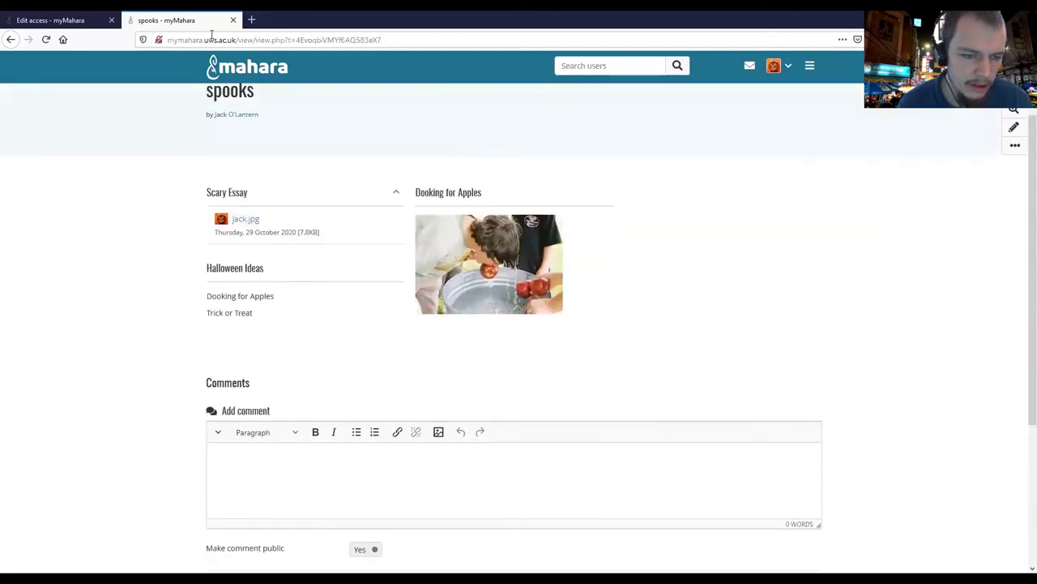
pyautogui.click(233, 20)
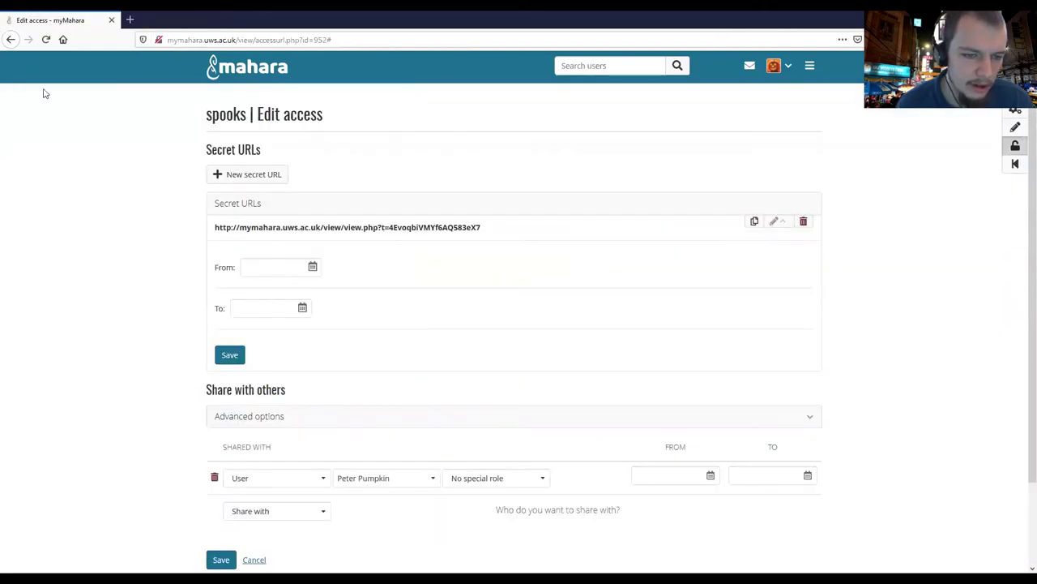
pyautogui.click(9, 40)
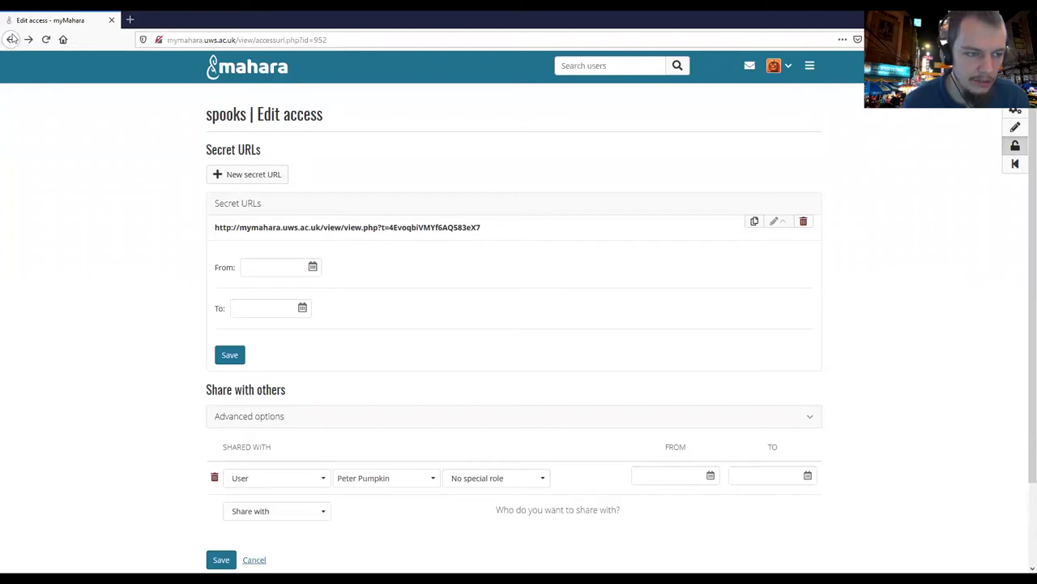
pyautogui.click(11, 39)
# Leave the access page unsaved and open Spooky Stuff 2 from Pages and collections.
pyautogui.click(581, 256)
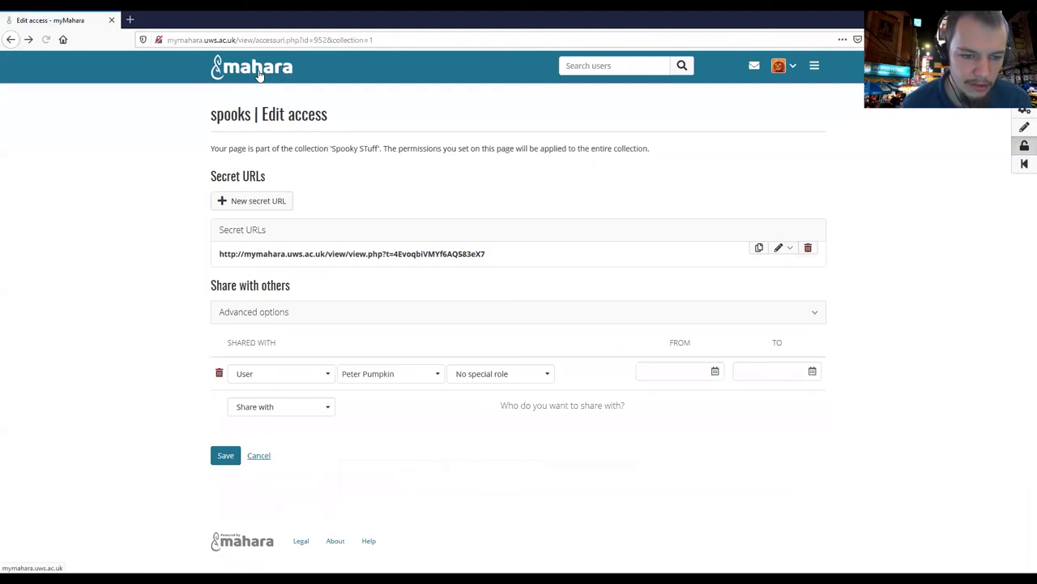
pyautogui.click(258, 70)
pyautogui.click(575, 258)
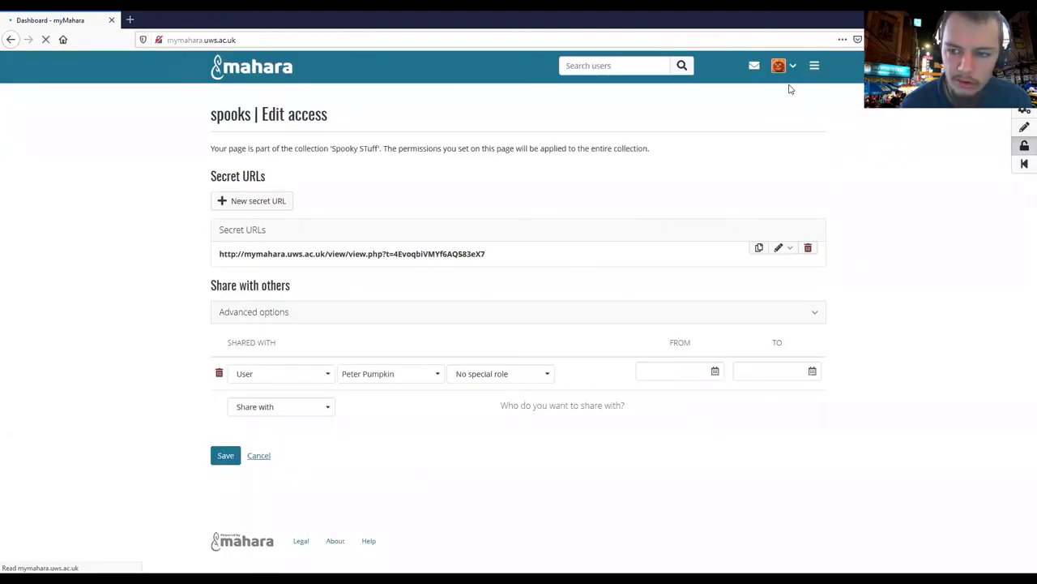
pyautogui.click(811, 66)
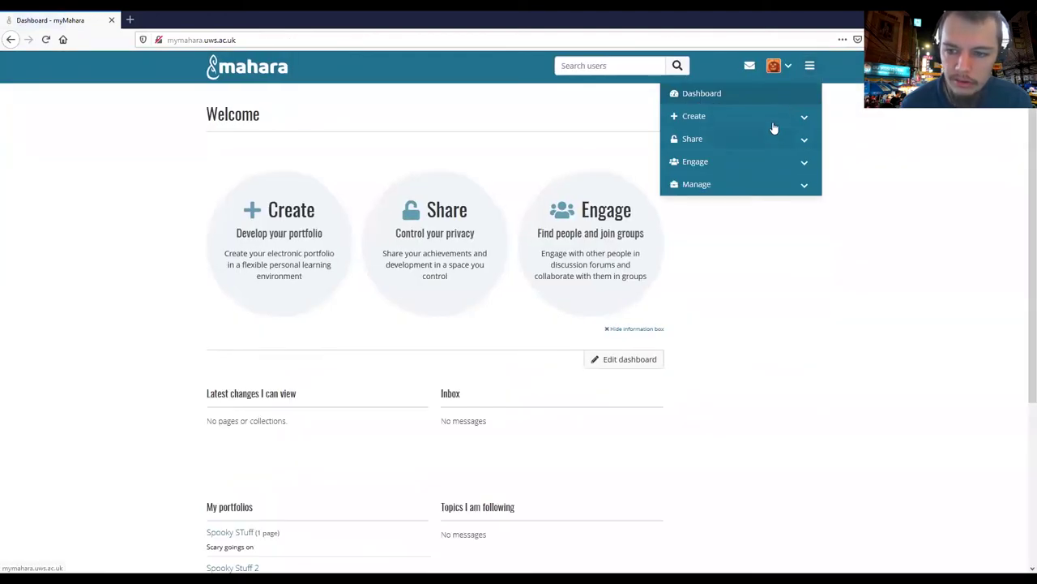
pyautogui.click(775, 115)
pyautogui.click(748, 140)
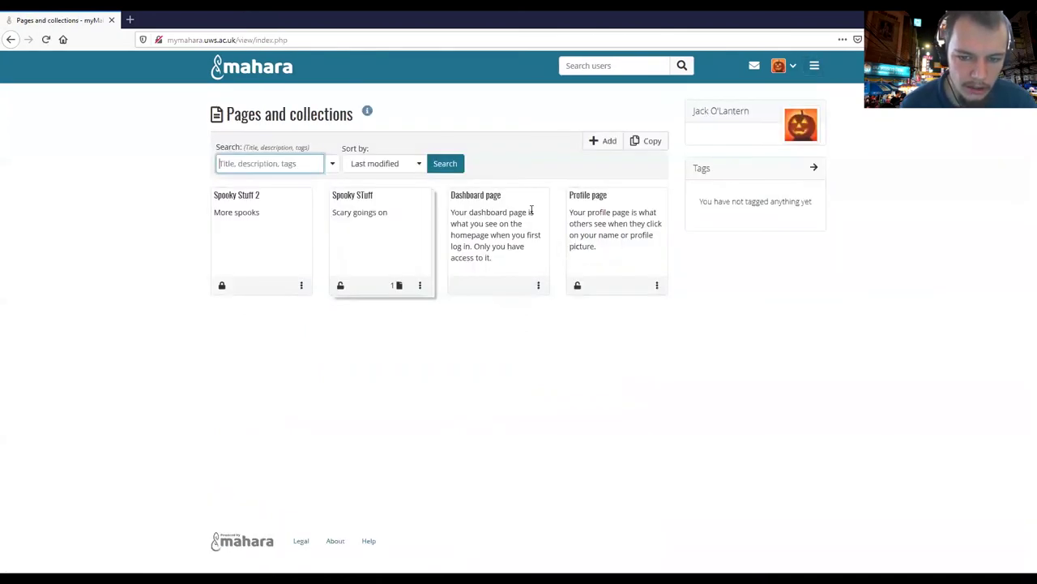
pyautogui.click(249, 193)
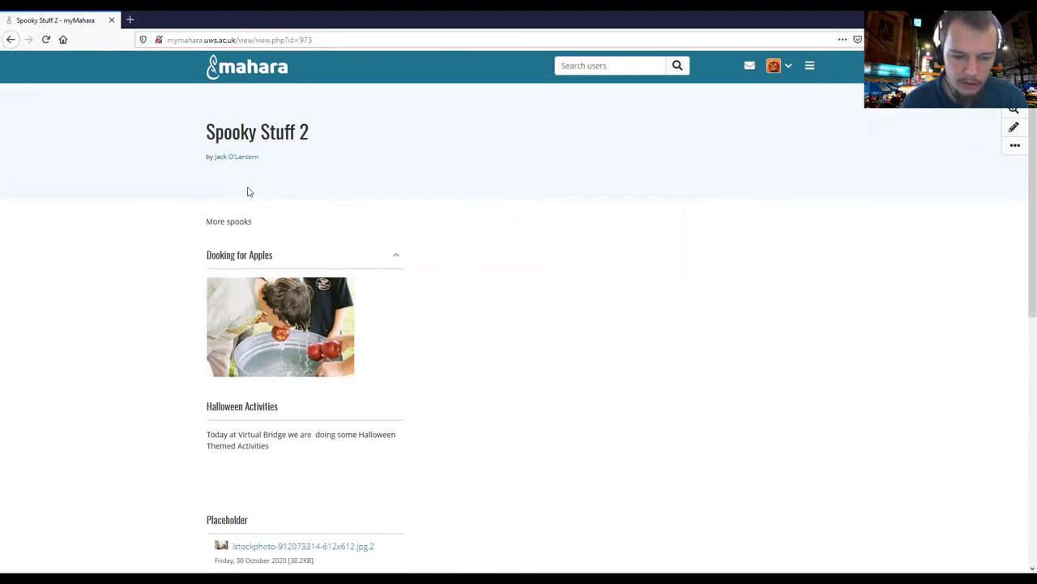
# Post the comment "Looks good but you could consider..." on the page.
pyautogui.scroll(-2, 534, 220)
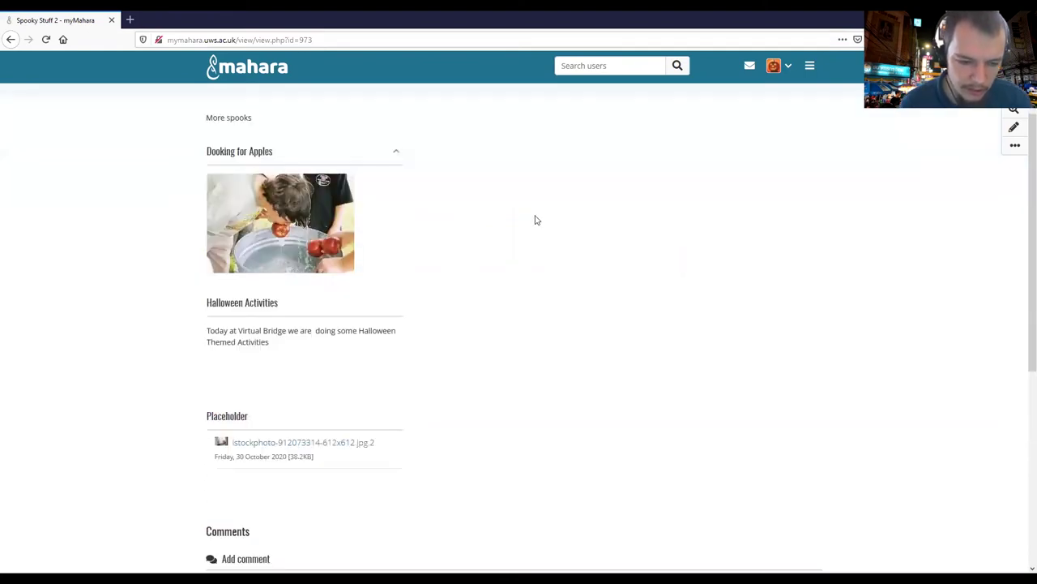
pyautogui.scroll(-5, 398, 269)
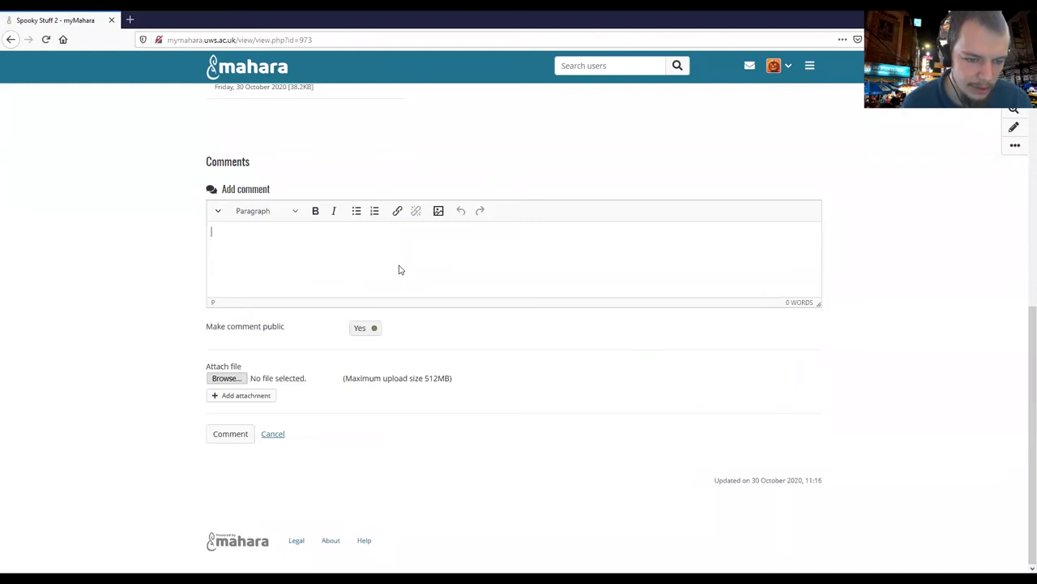
pyautogui.click(398, 269)
pyautogui.write('Looks ')
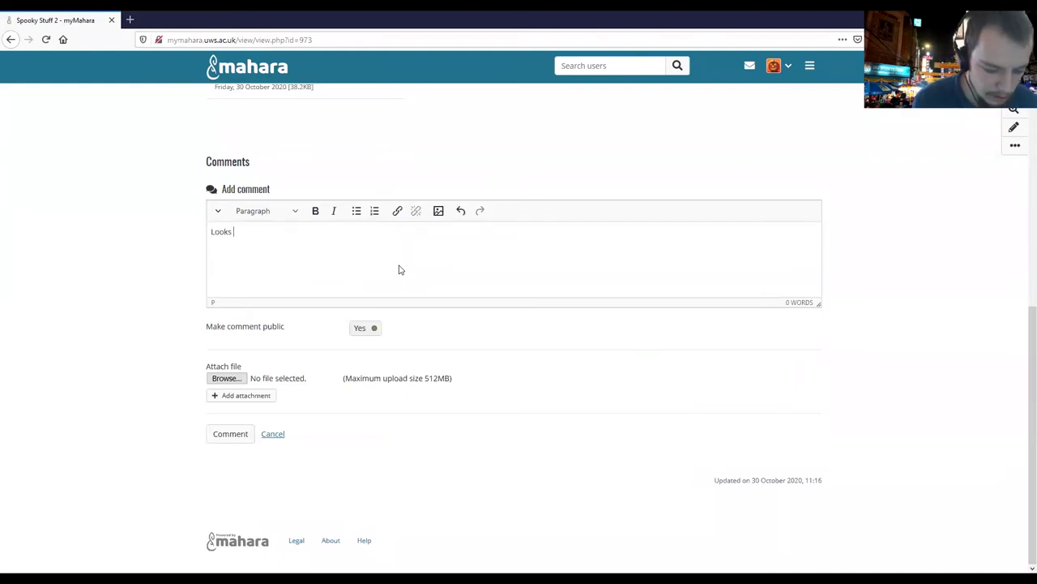
pyautogui.write('good')
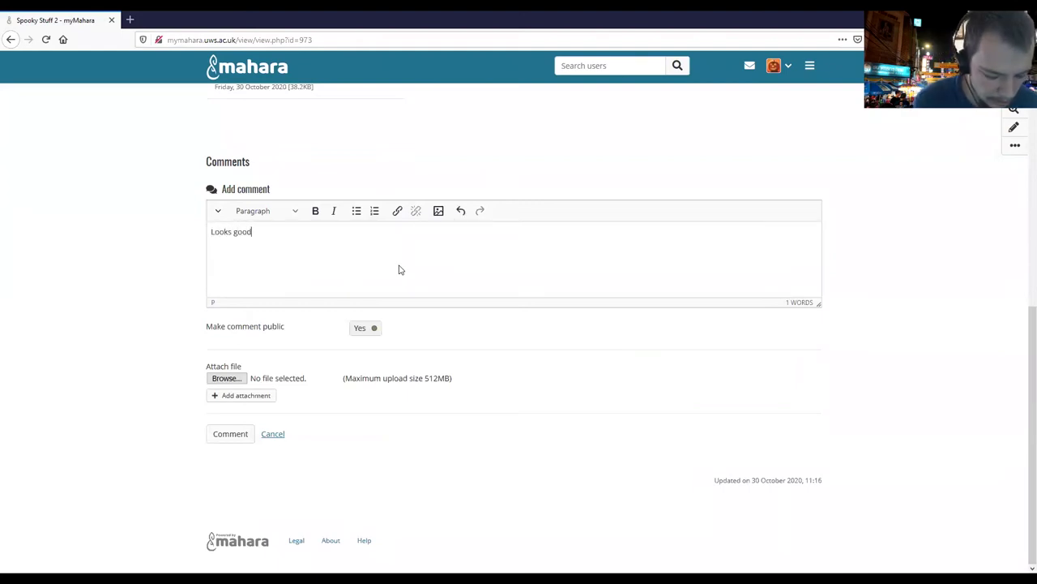
pyautogui.write(' but you')
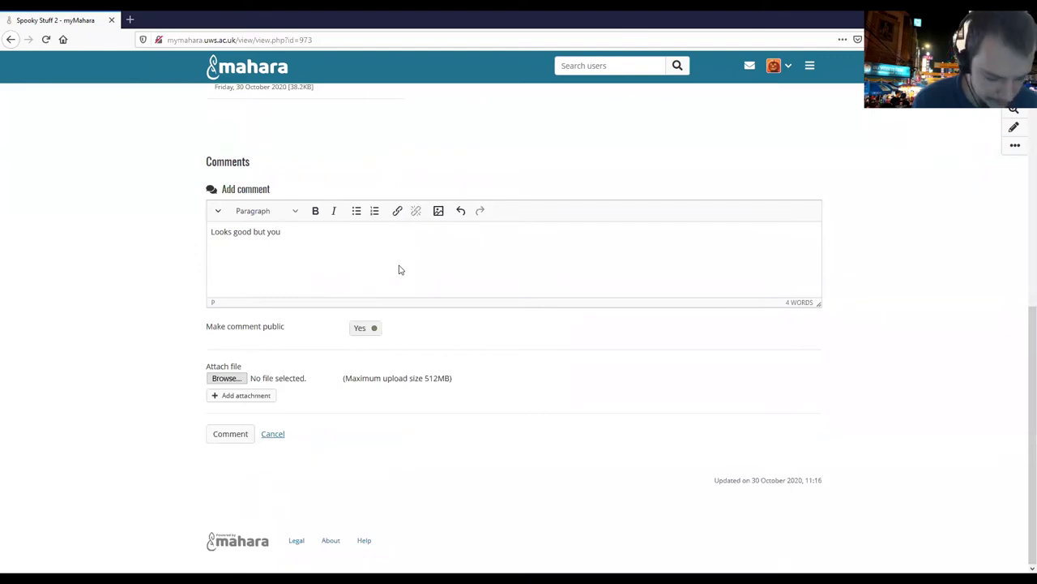
pyautogui.write(' could consid')
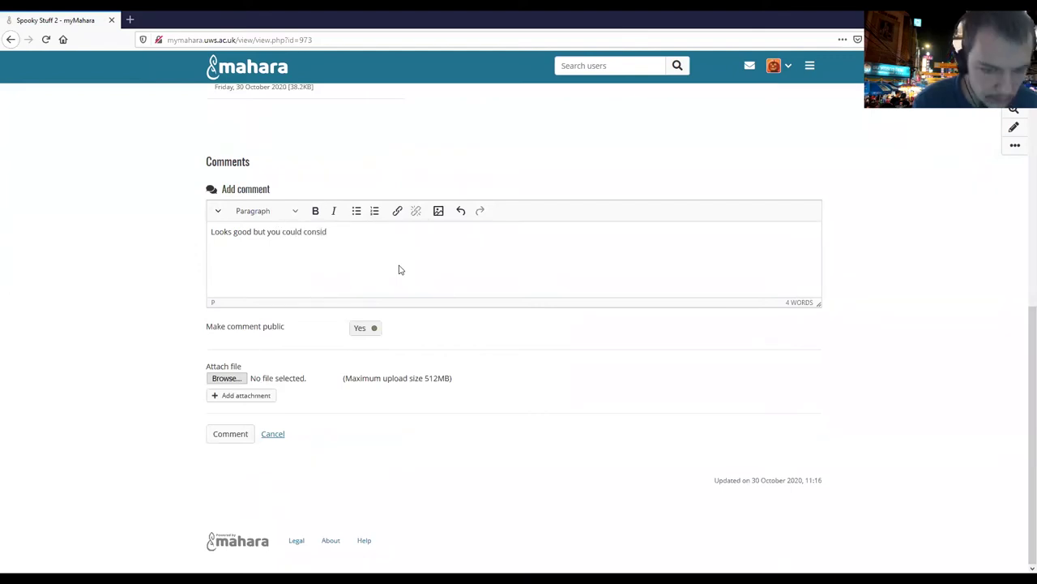
pyautogui.write('er...')
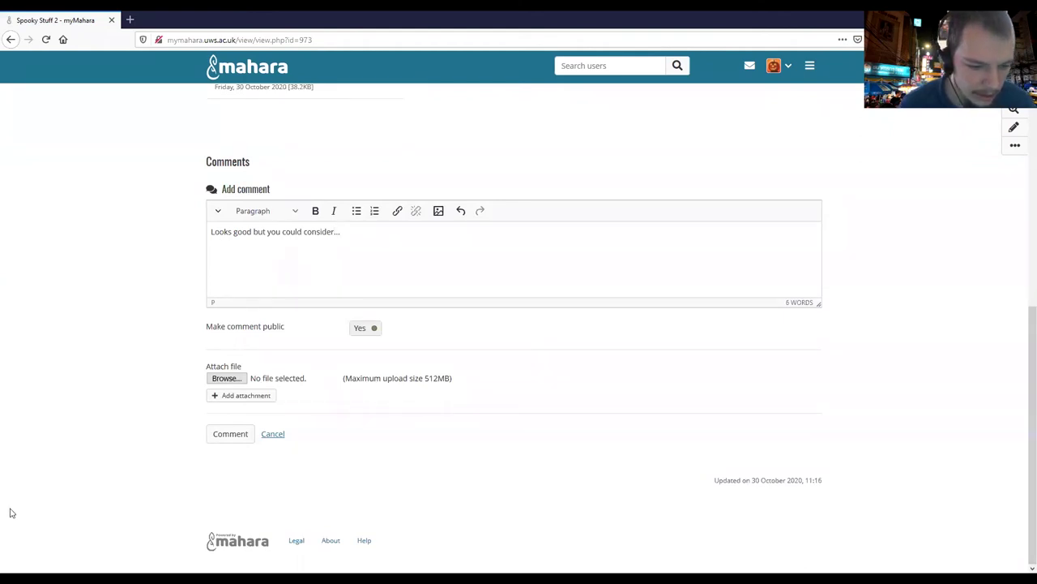
pyautogui.click(245, 437)
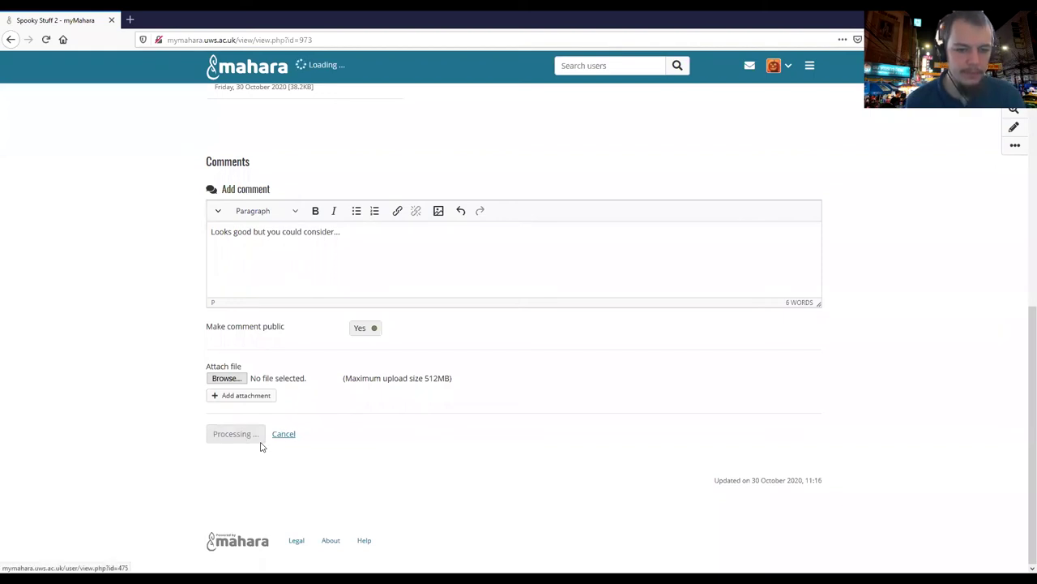
pyautogui.scroll(-7, 437, 365)
pyautogui.scroll(3, 438, 348)
pyautogui.scroll(-2, 324, 341)
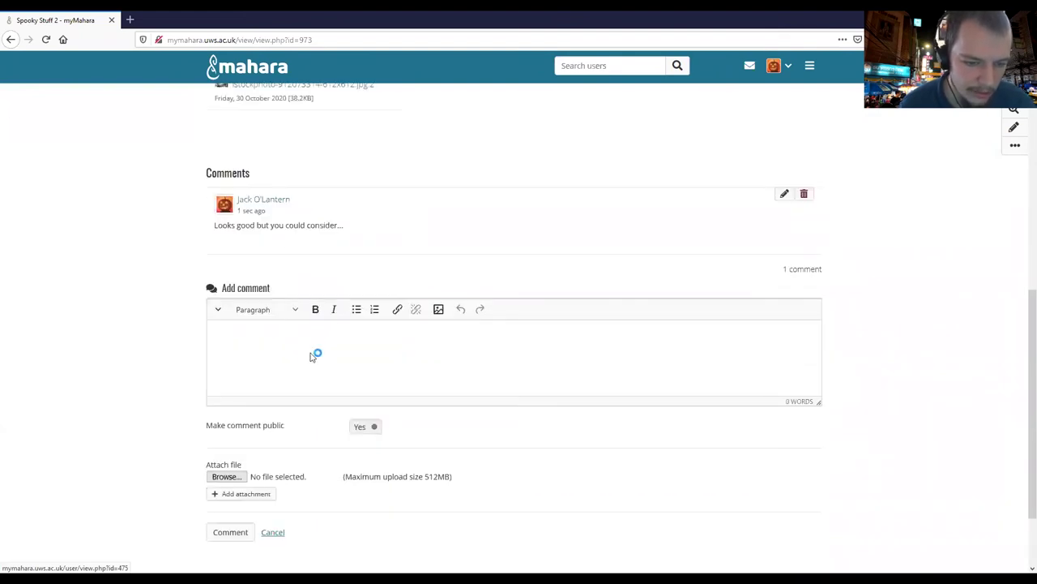
# Submit the comment 'Looks good but you could consider...' and check it below the Placeholder file block.
pyautogui.click(314, 354)
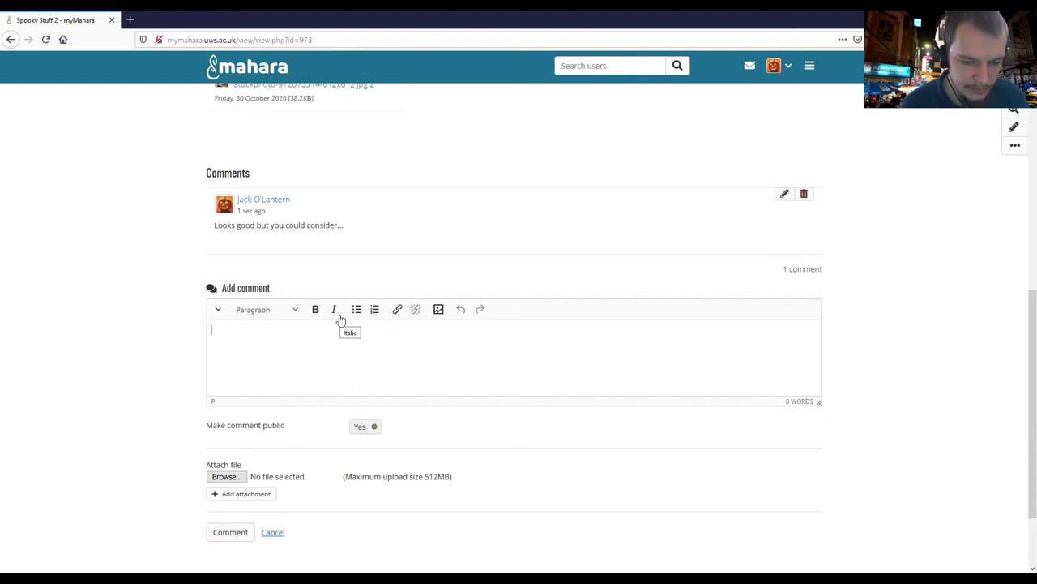
pyautogui.scroll(-2, 498, 421)
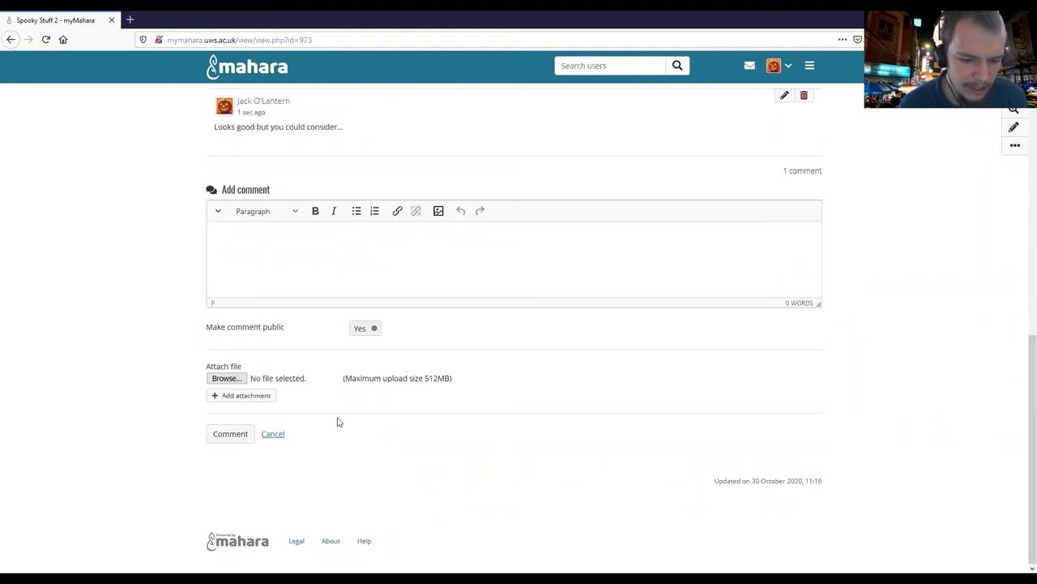
pyautogui.scroll(6, 344, 405)
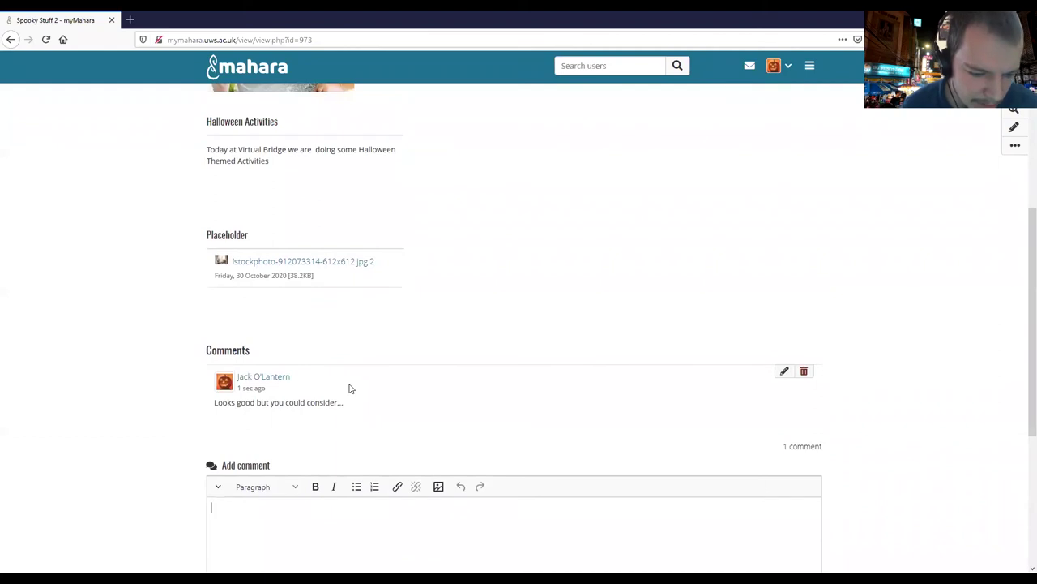
pyautogui.scroll(-5, 350, 388)
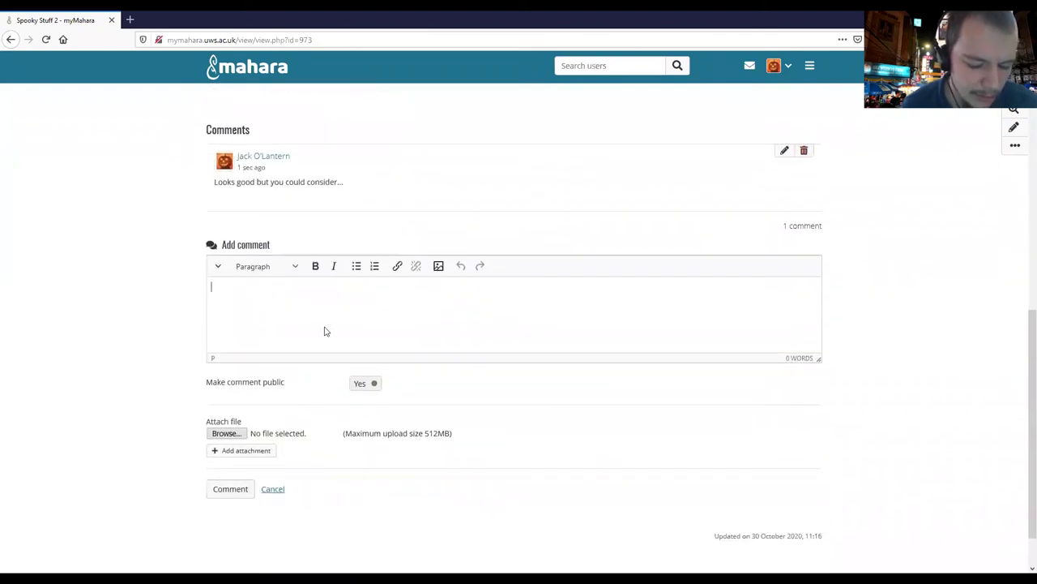
pyautogui.scroll(4, 324, 331)
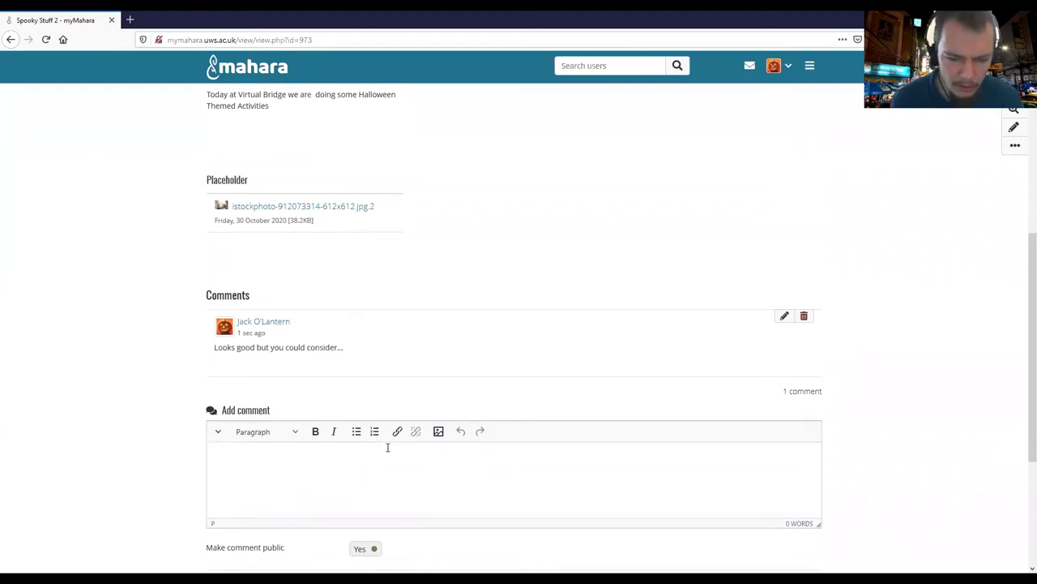
pyautogui.scroll(-3, 396, 467)
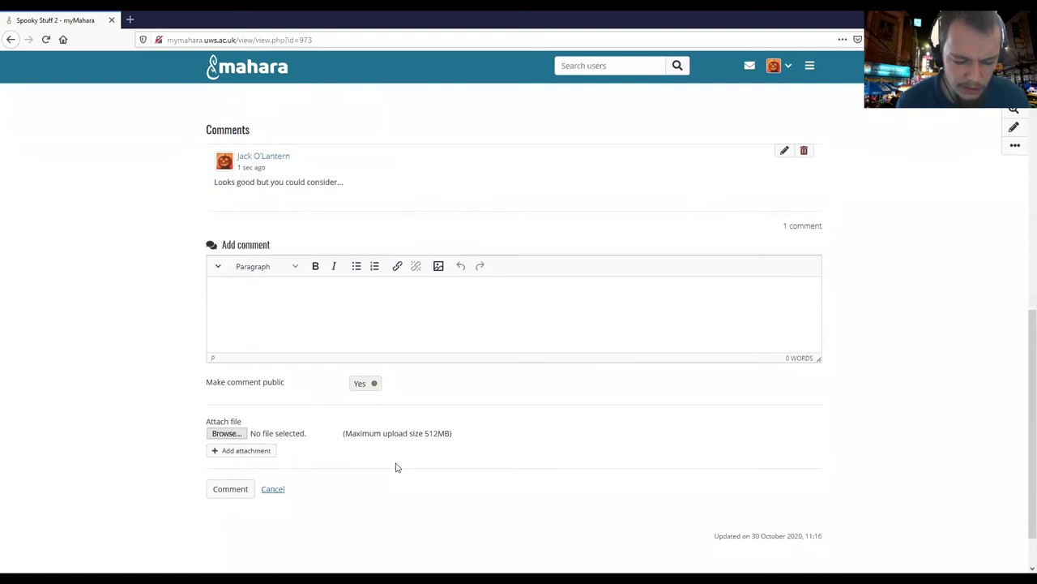
pyautogui.scroll(10, 396, 466)
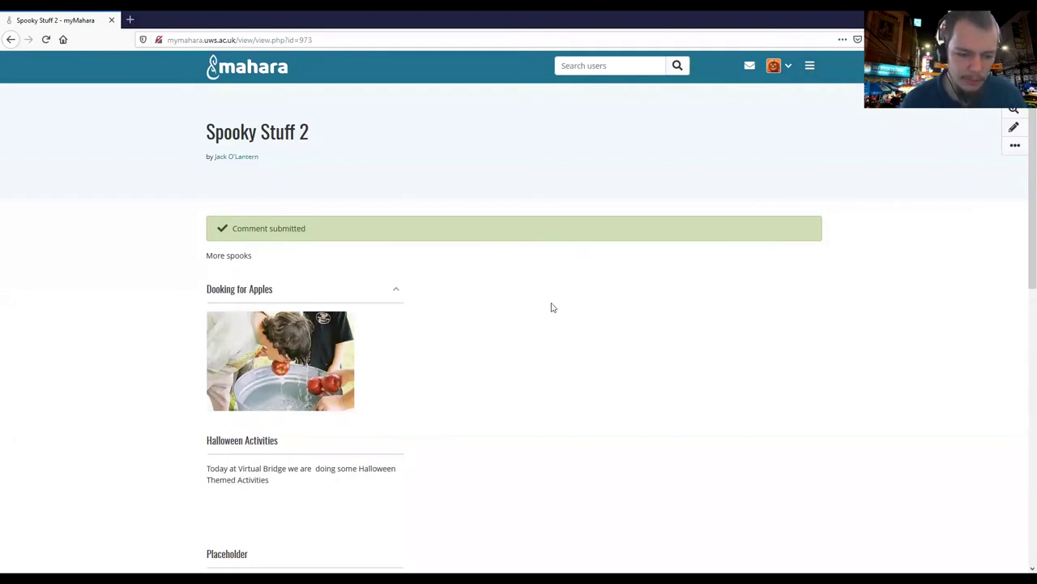
pyautogui.scroll(-2, 489, 313)
pyautogui.scroll(-4, 465, 297)
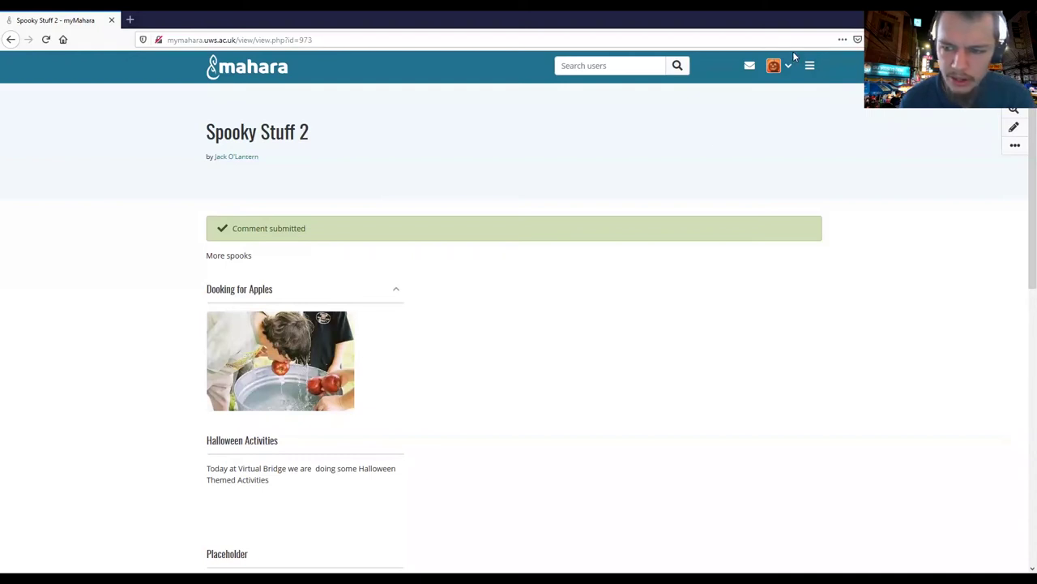
# View the Shared by me and Shared with me lists, ending on Shared by me with Spooky STuff.
pyautogui.click(810, 70)
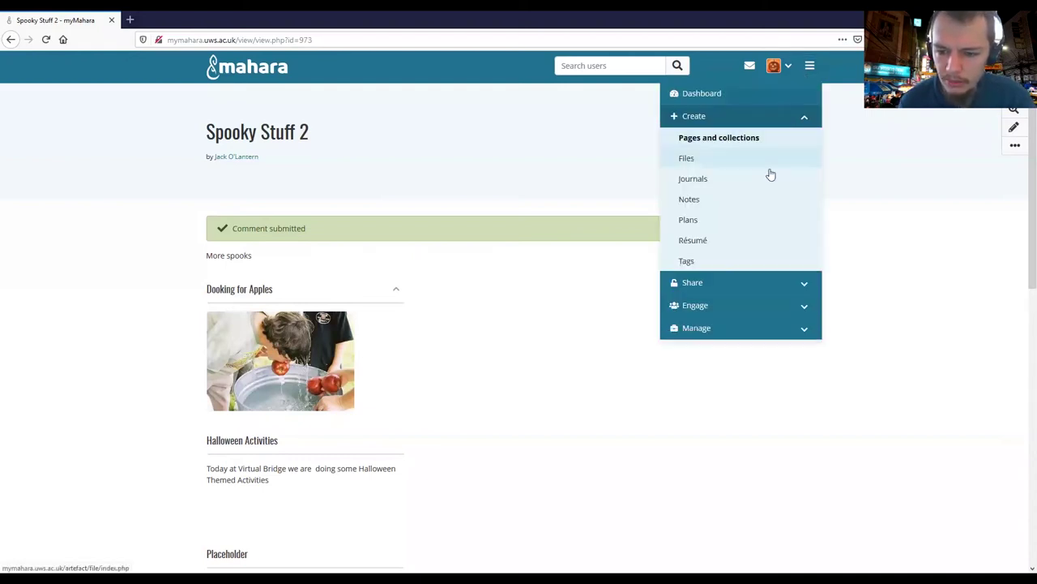
pyautogui.click(774, 284)
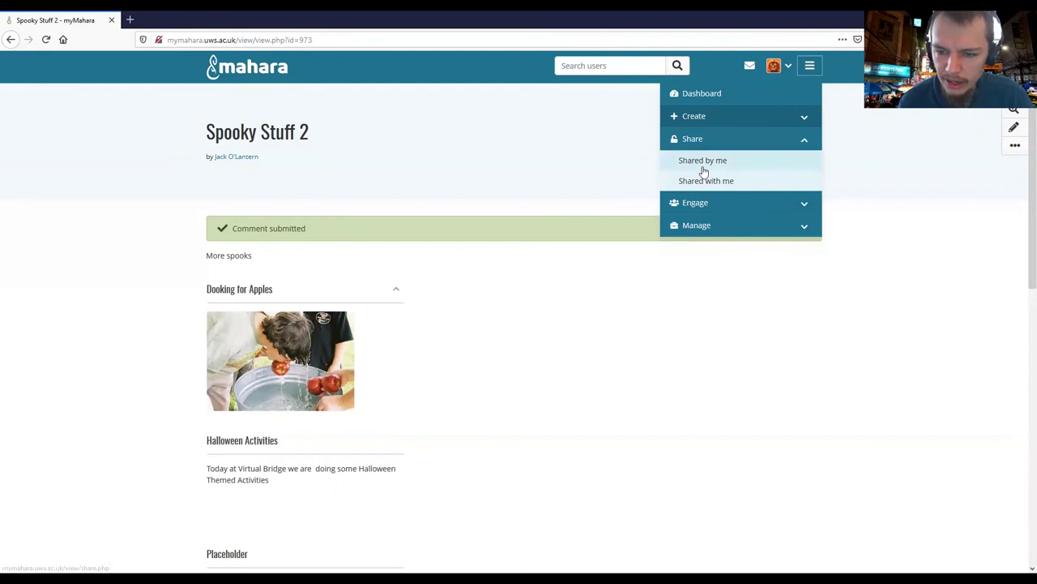
pyautogui.click(703, 165)
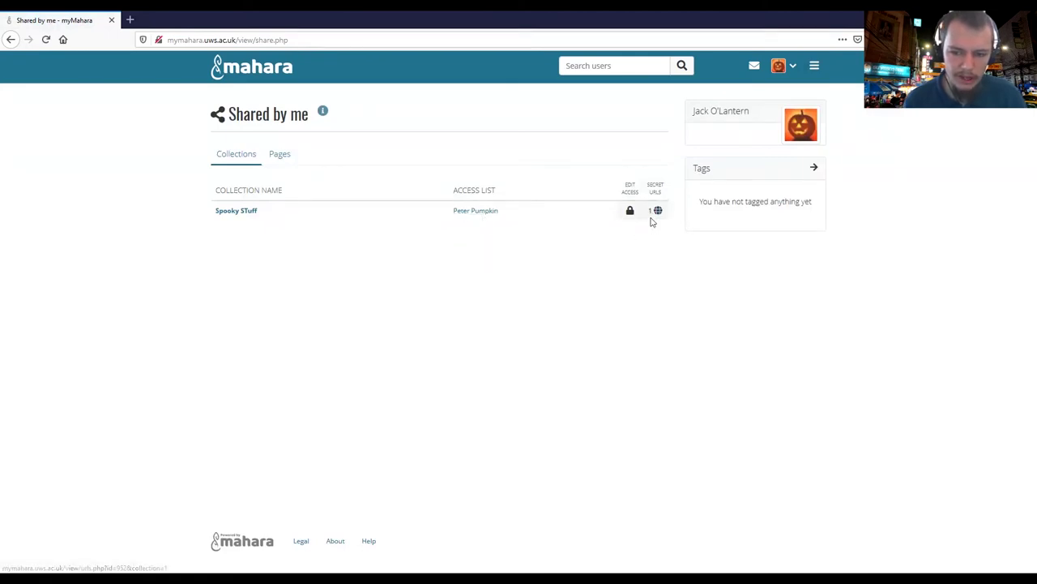
pyautogui.click(815, 66)
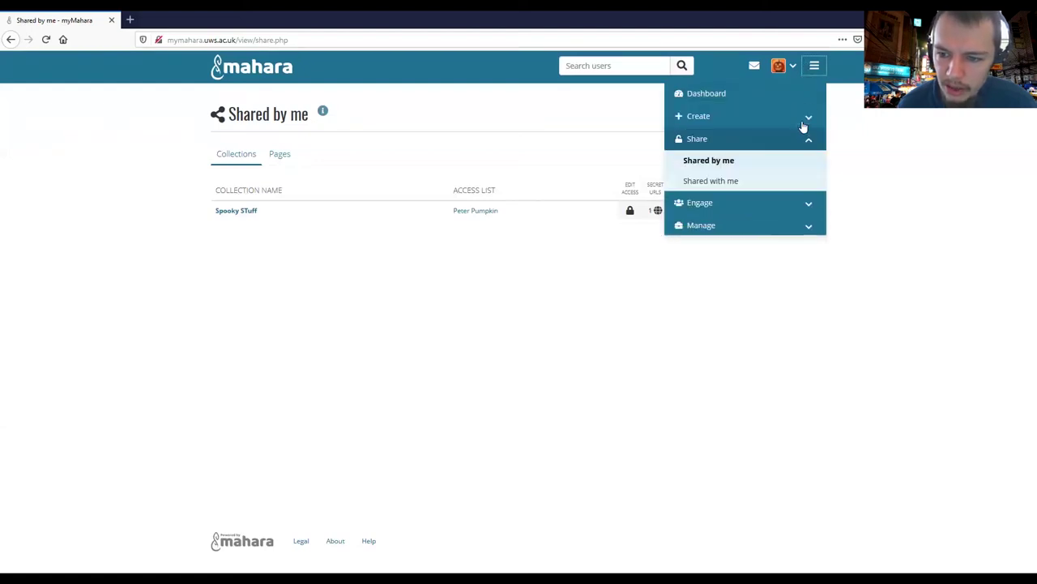
pyautogui.click(745, 183)
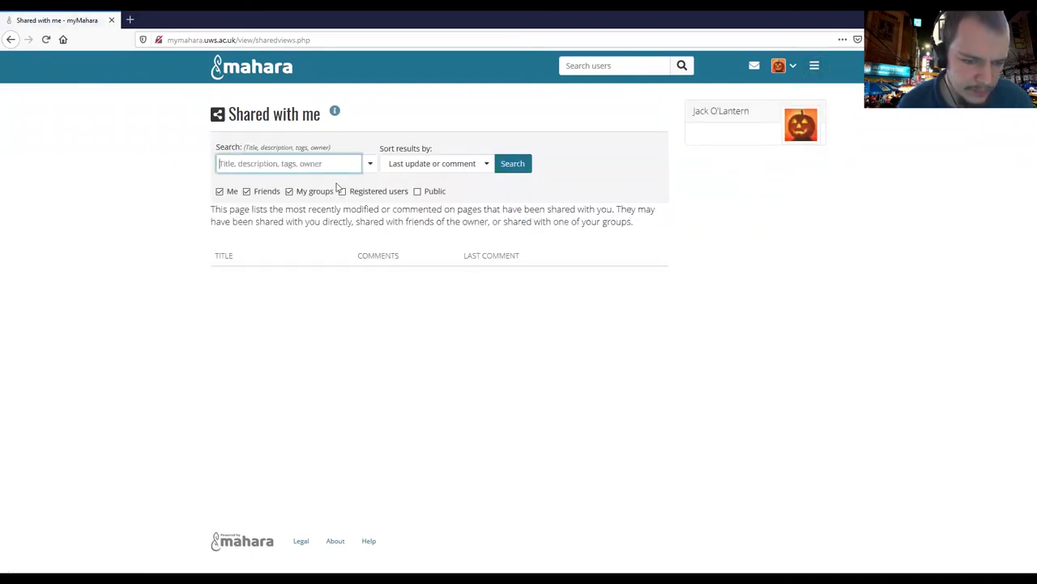
pyautogui.click(8, 39)
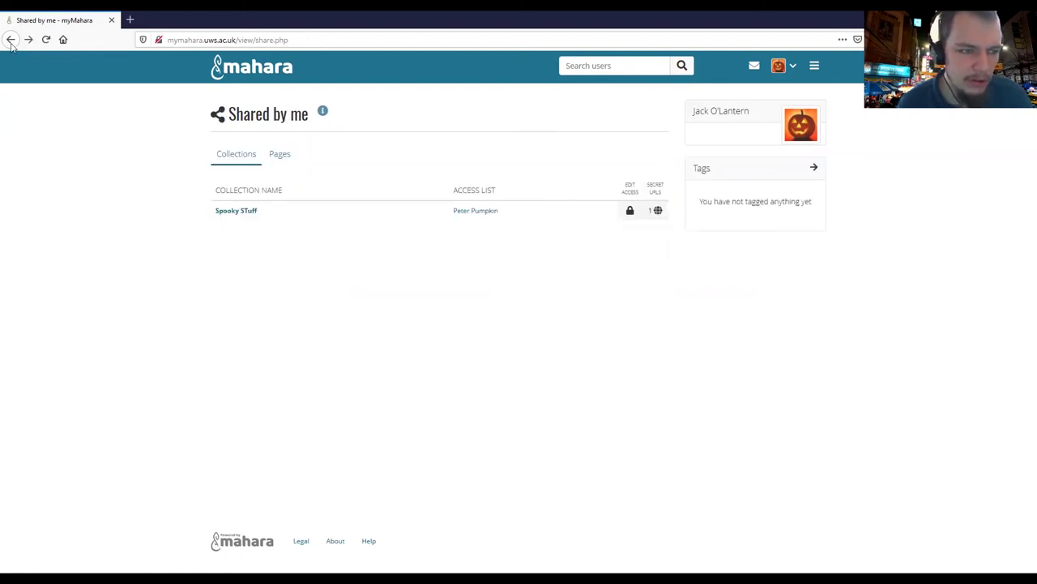
# Go back to the Spooky Stuff 2 page in display view.
pyautogui.click(11, 41)
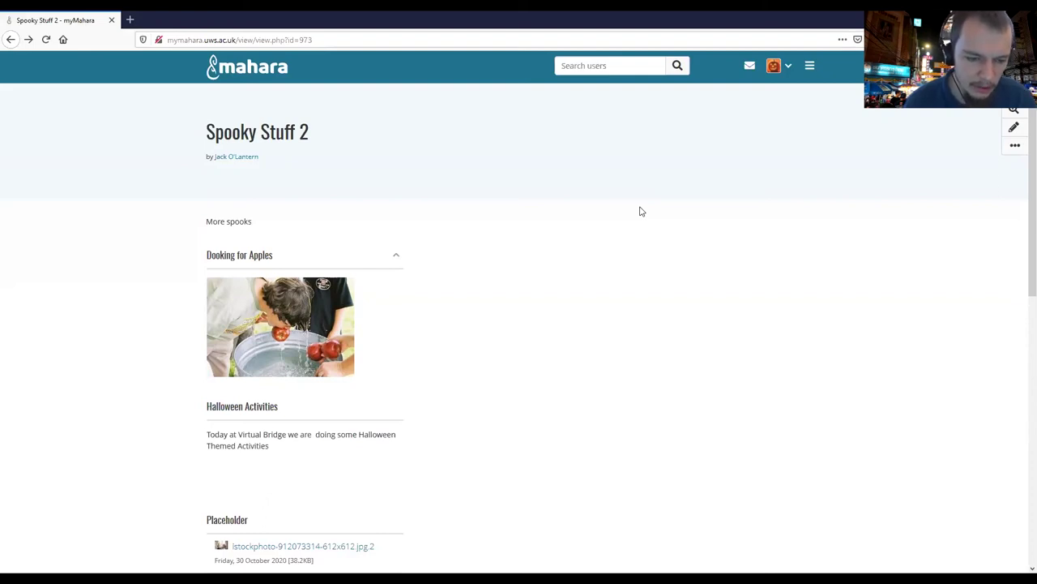
# Write 'Formative' in the Add comment editor and submit it as a second comment.
pyautogui.scroll(-7, 535, 461)
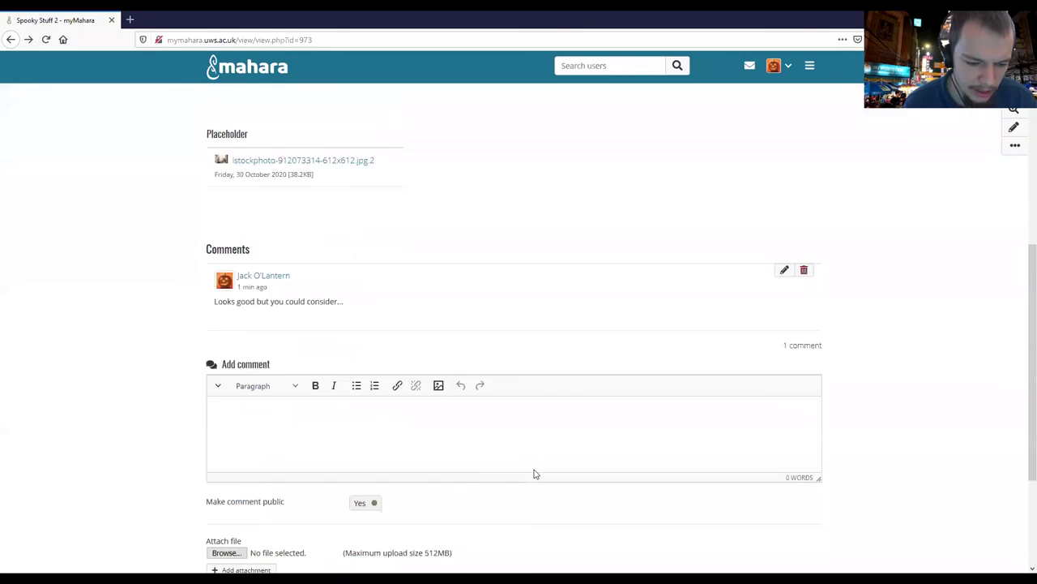
pyautogui.click(421, 282)
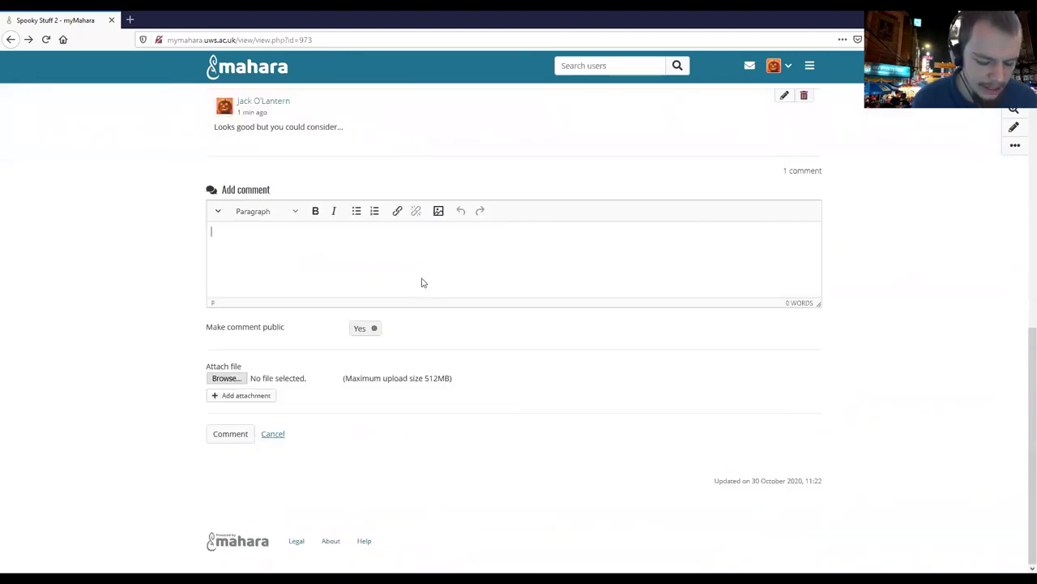
pyautogui.write('Formative')
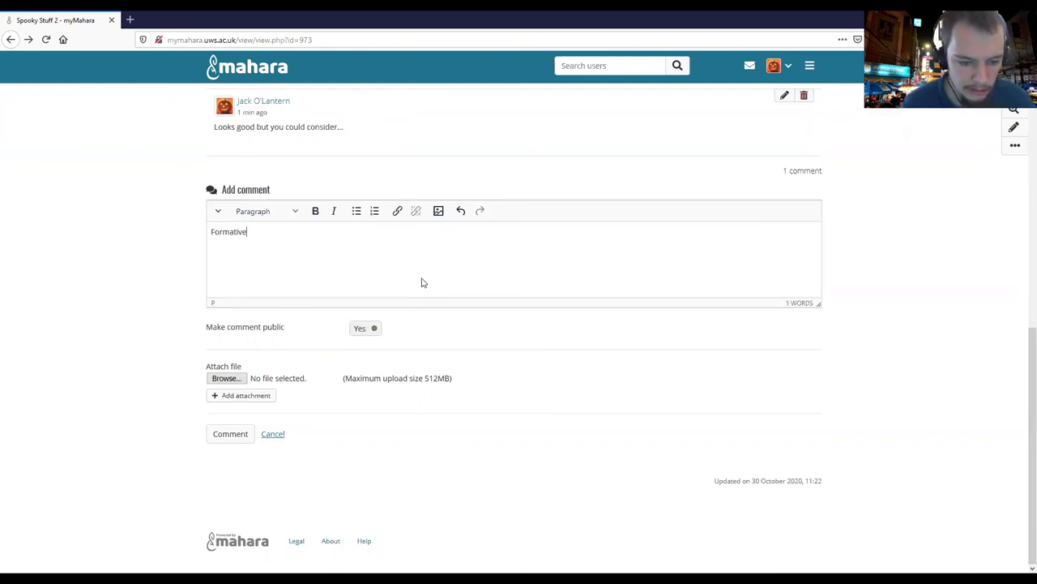
pyautogui.click(245, 440)
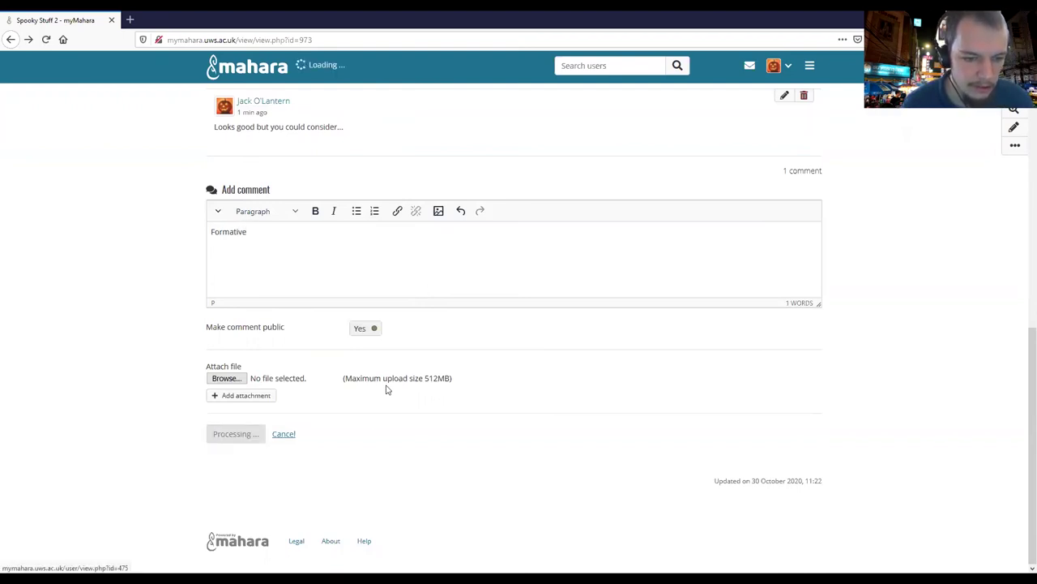
pyautogui.click(810, 66)
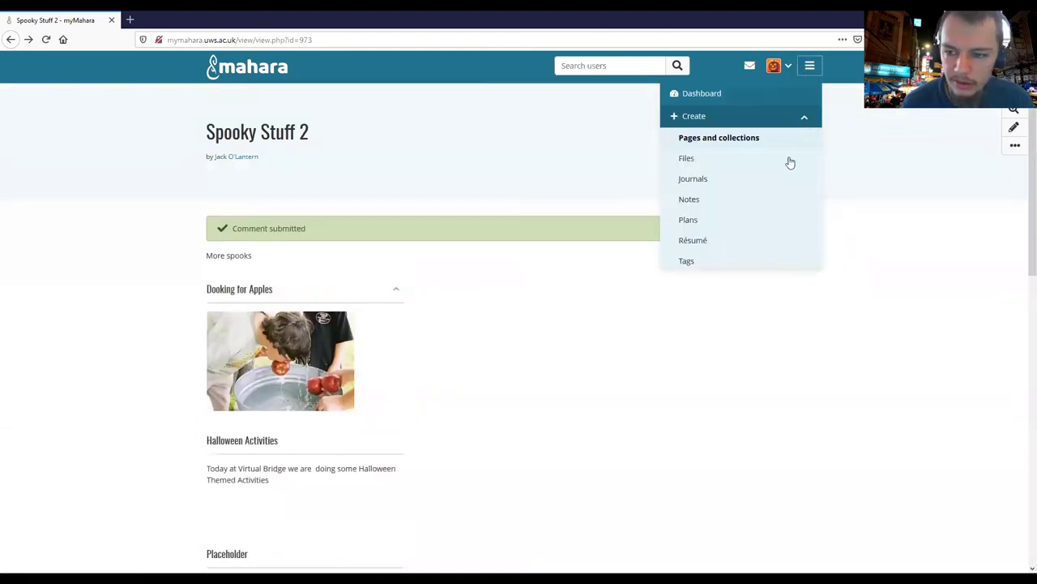
pyautogui.click(753, 283)
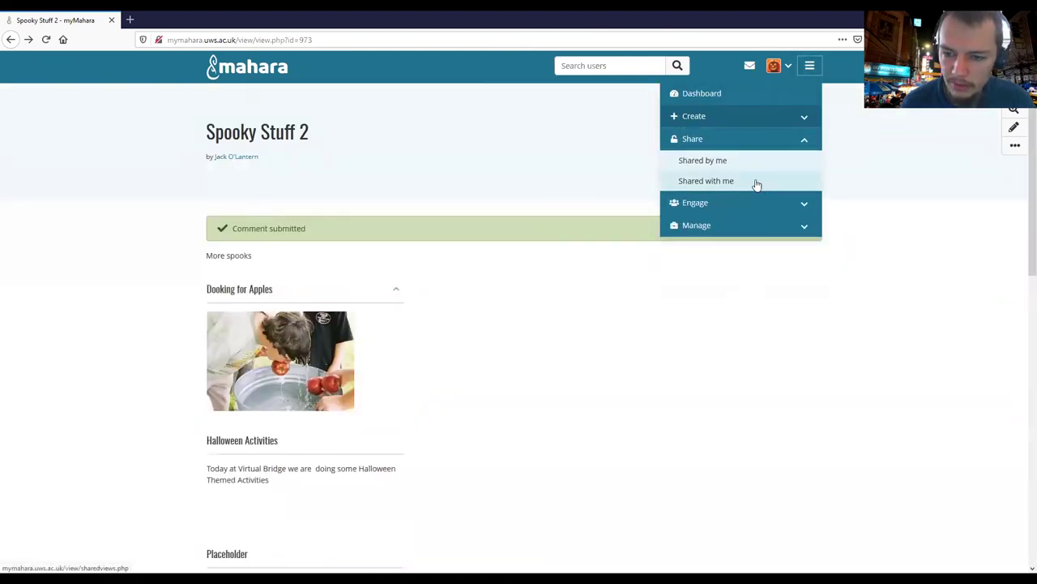
pyautogui.click(756, 183)
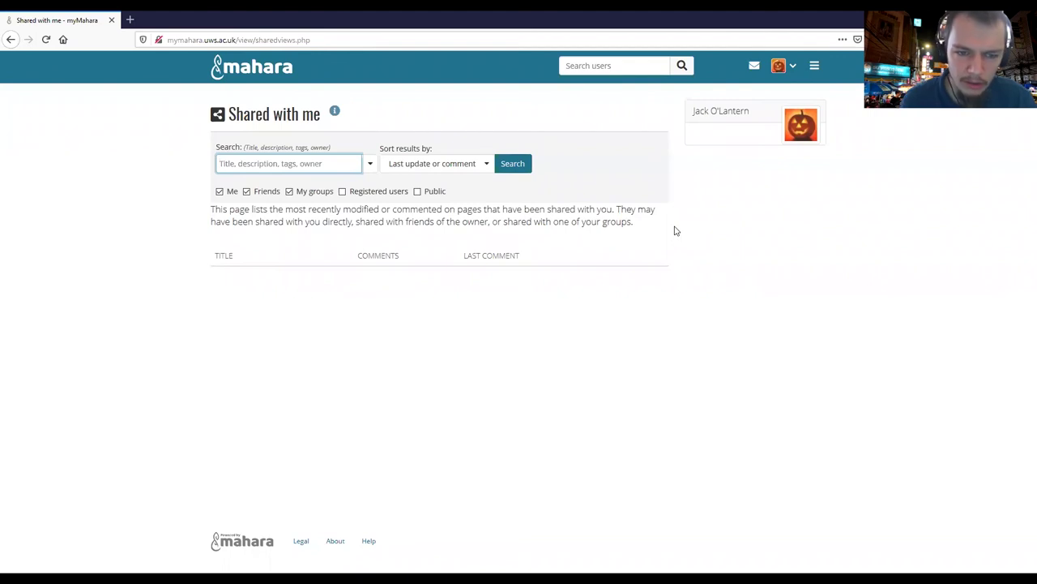
pyautogui.click(18, 42)
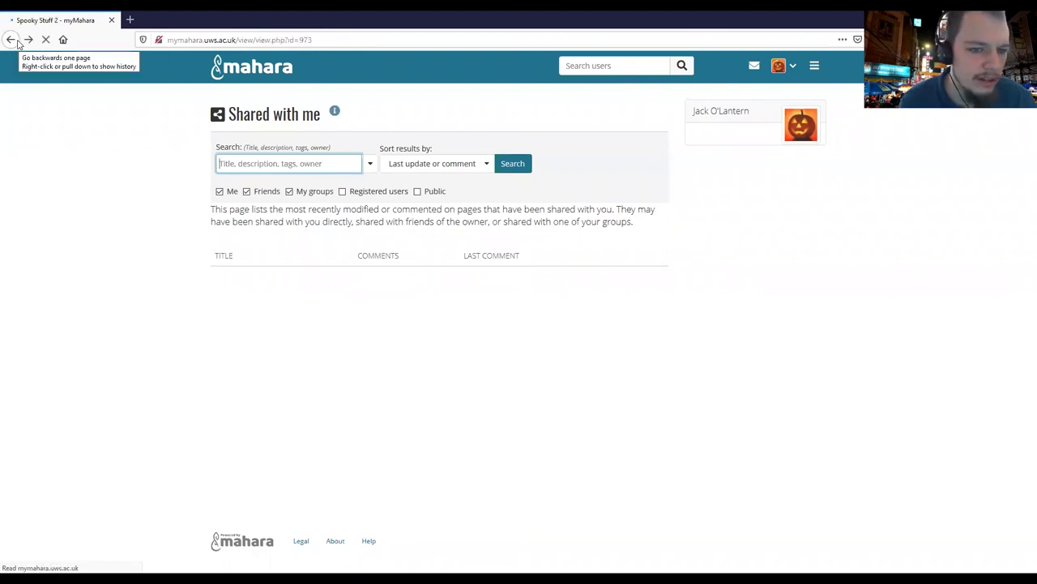
# Switch Spooky Stuff 2 into edit mode and open its Edit access screen.
pyautogui.click(812, 65)
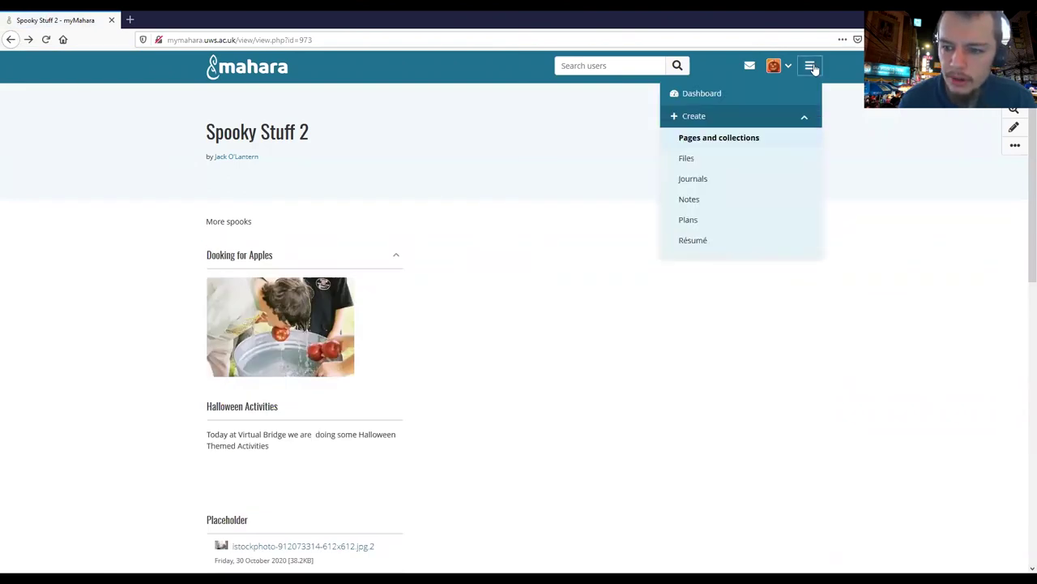
pyautogui.click(1015, 145)
pyautogui.click(1013, 128)
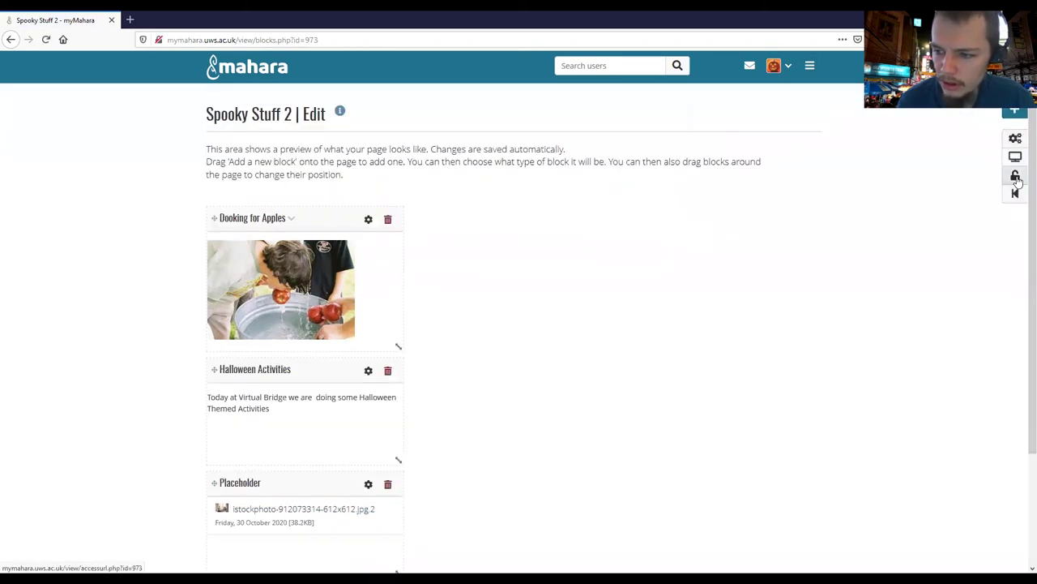
pyautogui.click(1016, 177)
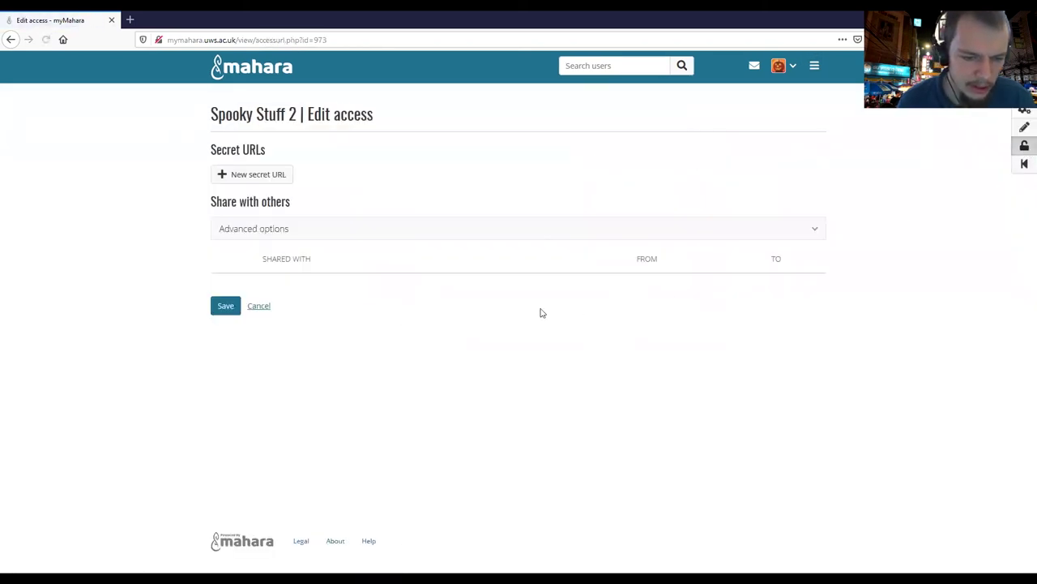
# Show the Share with options: Friend, Group, User and Public.
pyautogui.click(311, 294)
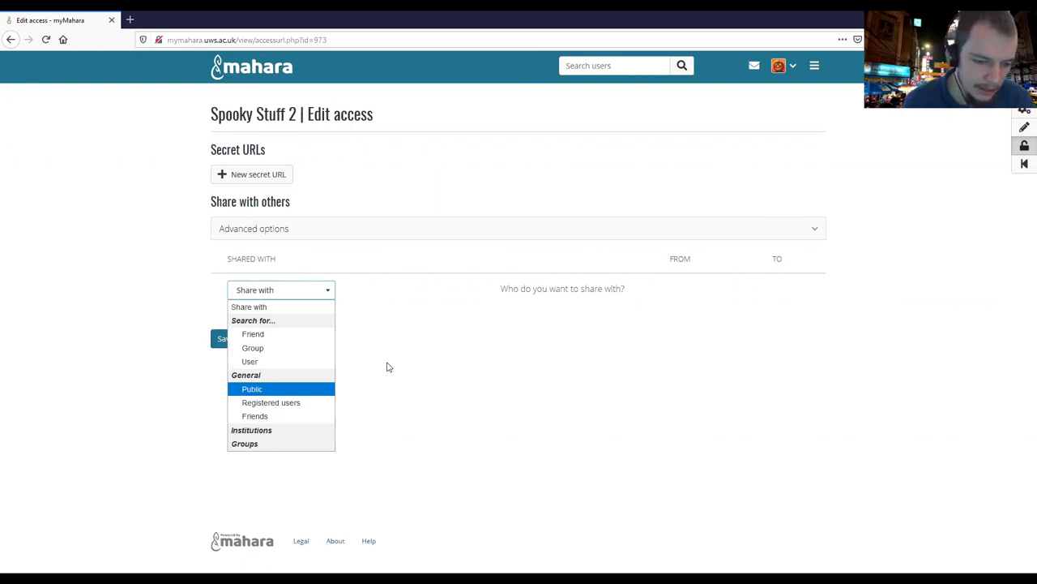
# Choose Group to add a group sharing row for Spooky Stuff 2.
pyautogui.click(275, 349)
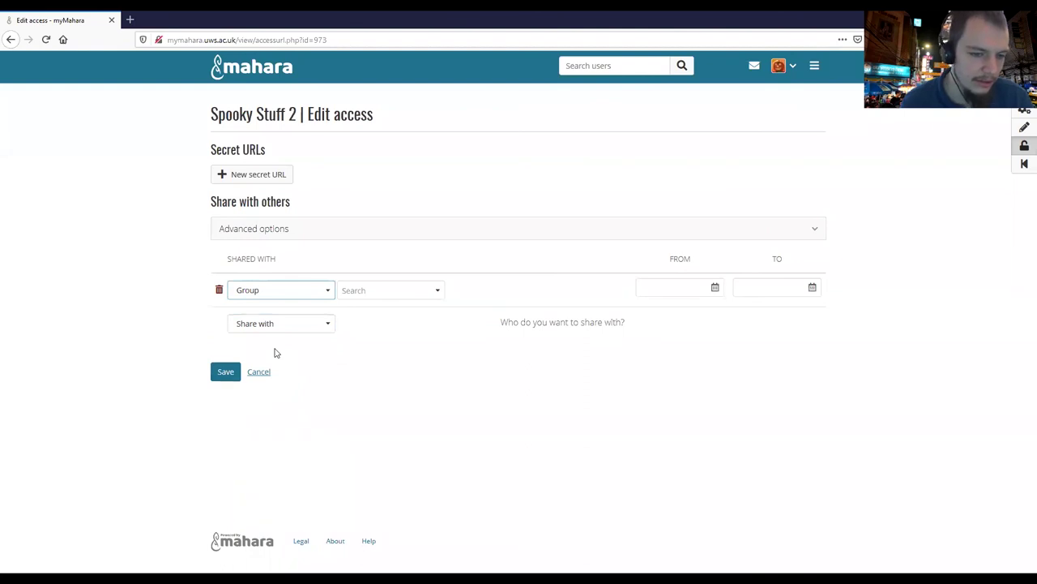